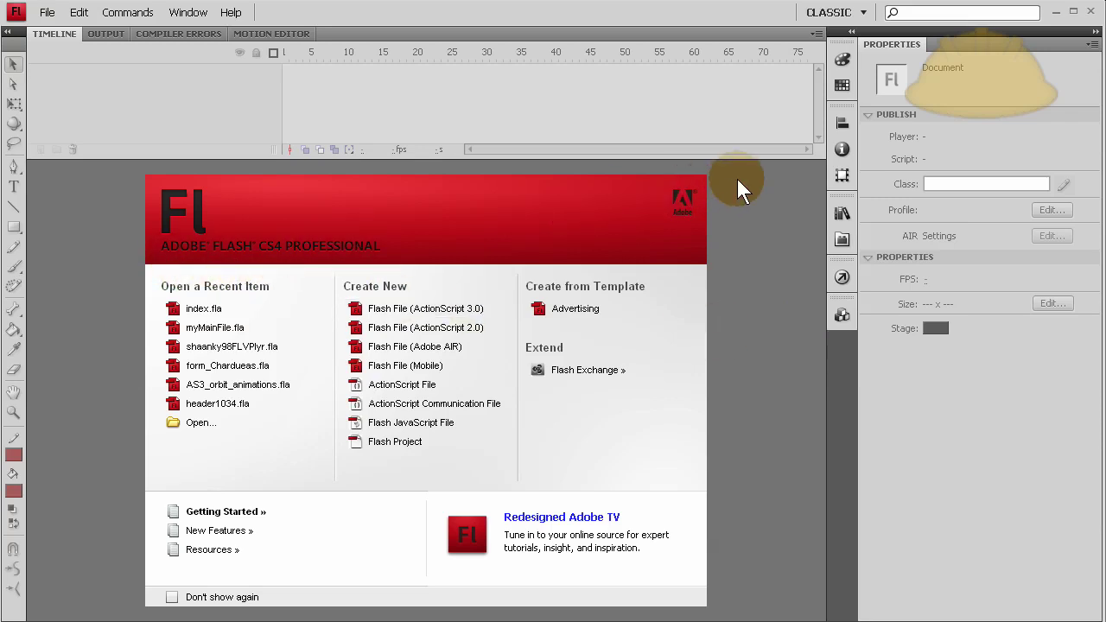
Create a new ActionScript 3.0 file and draw a small red rectangle primitive at the stage's top-left.
{"action": "left_click", "coordinate": [426, 309]}
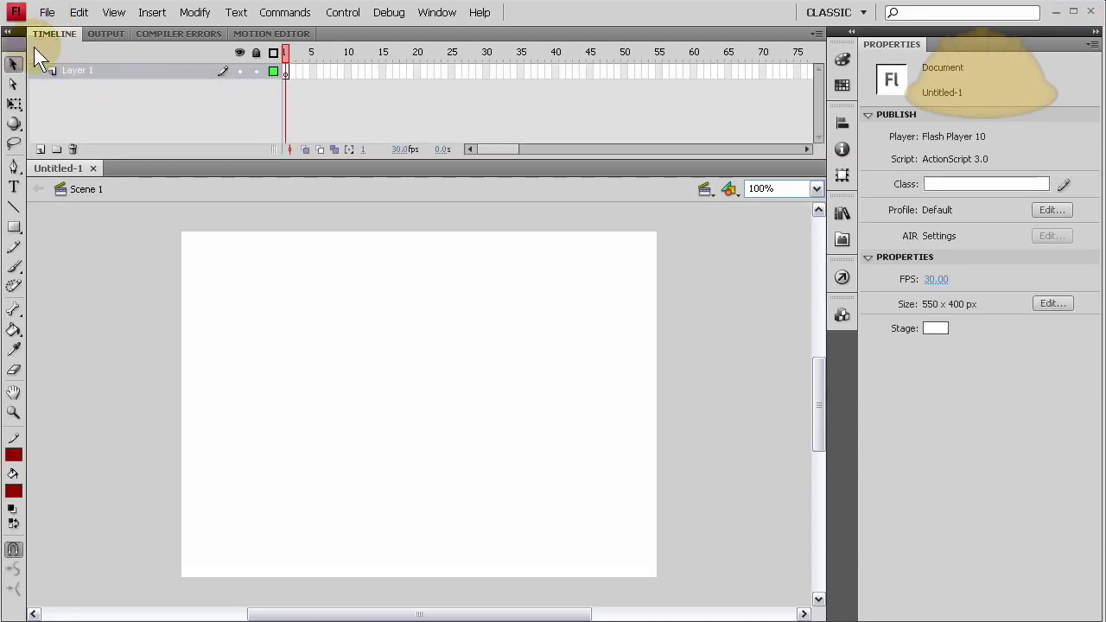
{"action": "left_click", "coordinate": [14, 227]}
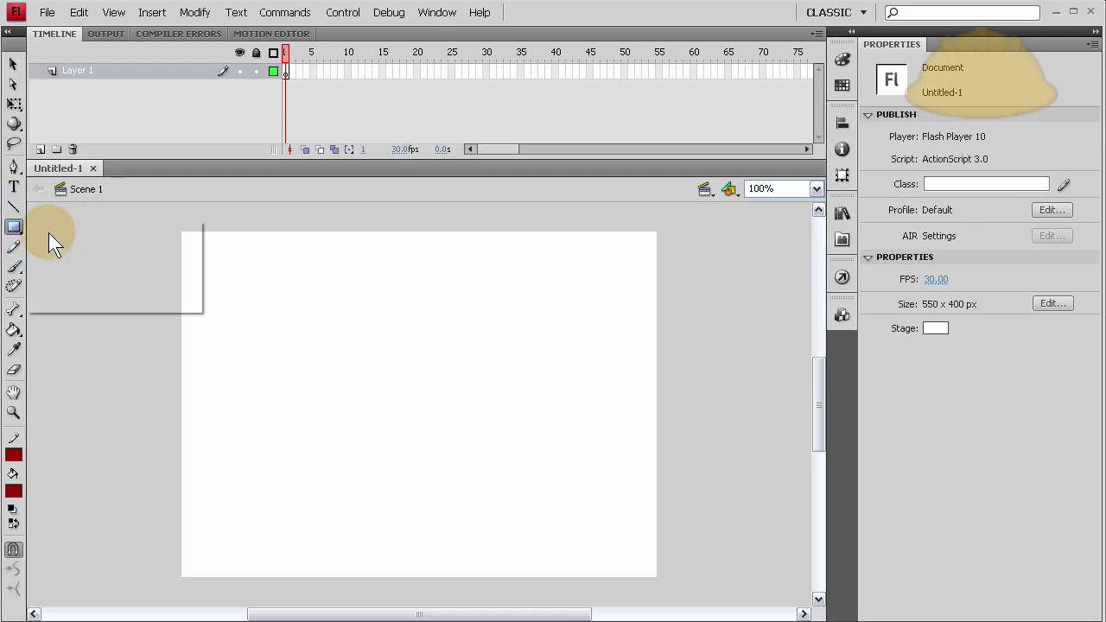
{"action": "left_click", "coordinate": [14, 226]}
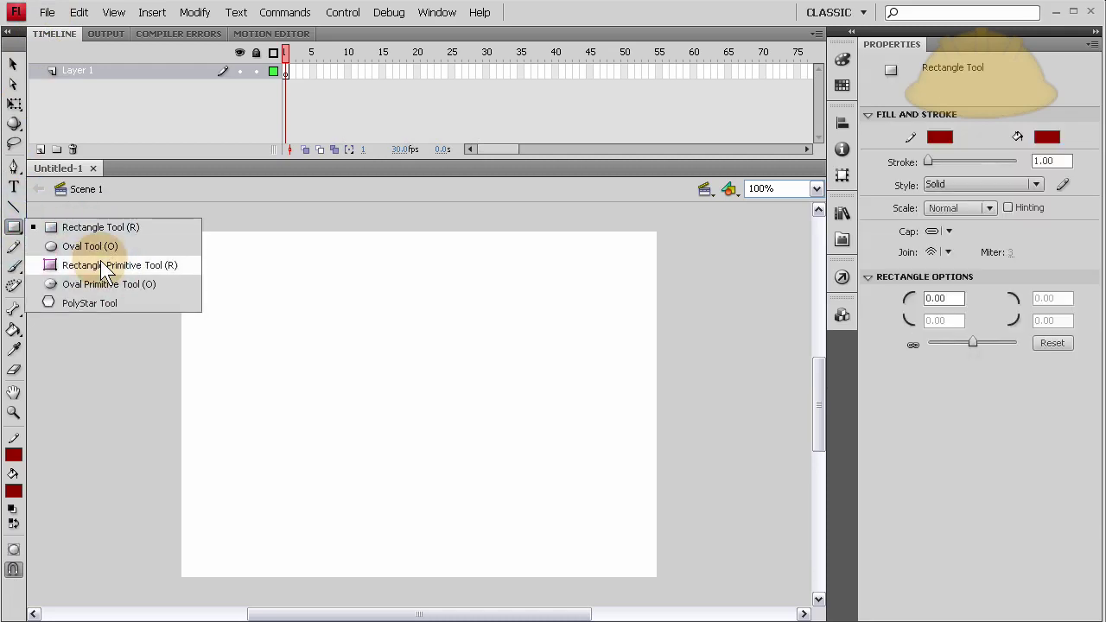
{"action": "left_click", "coordinate": [100, 263]}
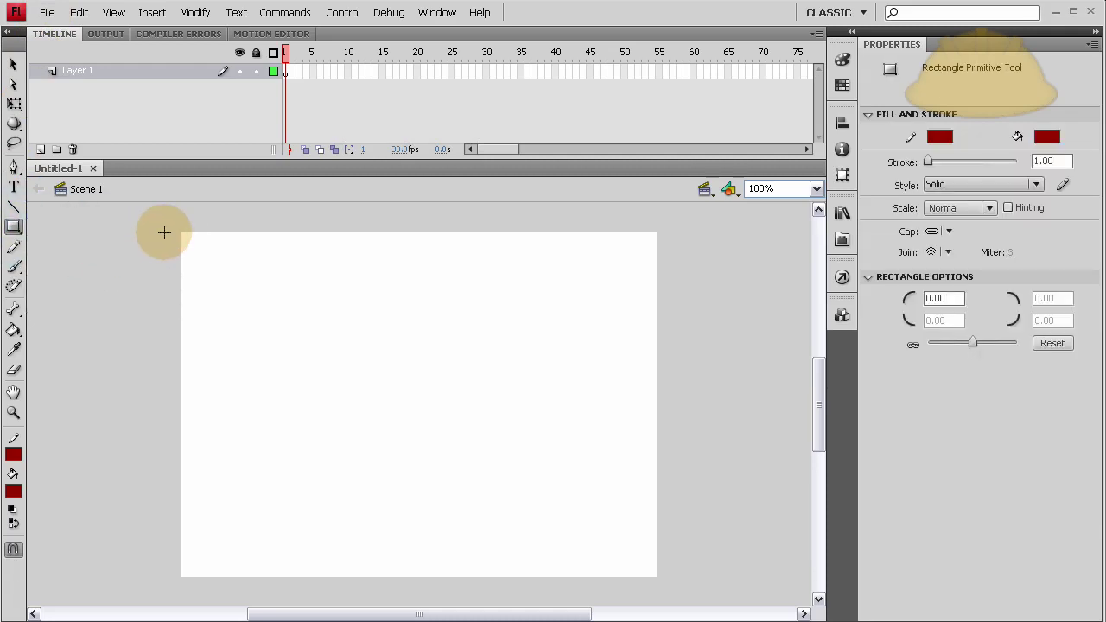
{"action": "left_click_drag", "start_coordinate": [163, 231], "coordinate": [178, 246]}
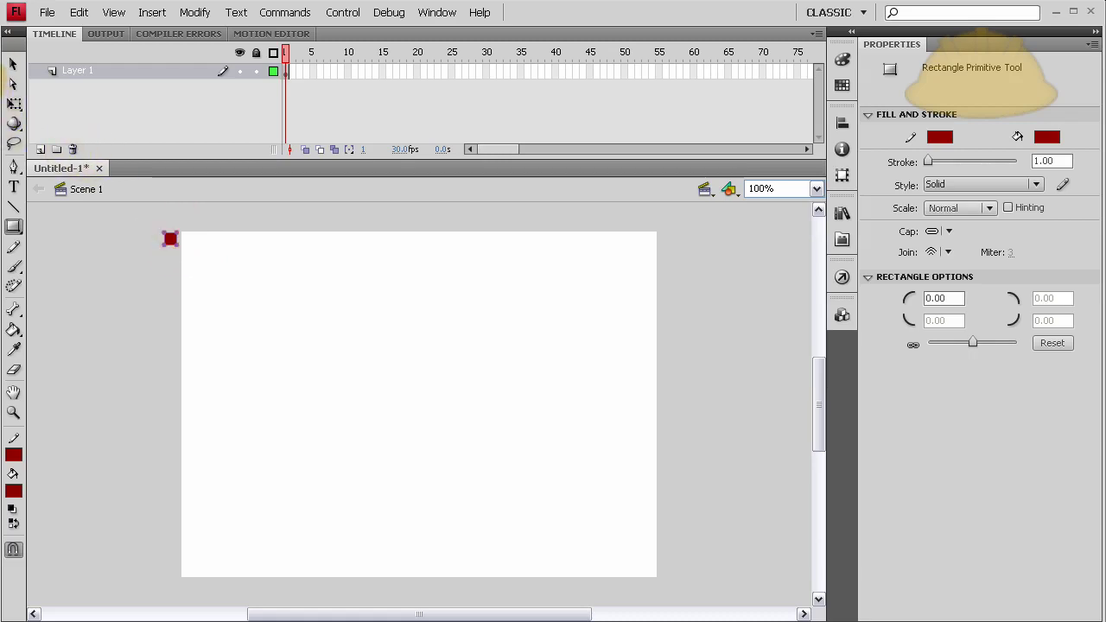
With the Selection tool, select the small red square and then deselect it.
{"action": "left_click", "coordinate": [14, 64]}
{"action": "left_click", "coordinate": [188, 276]}
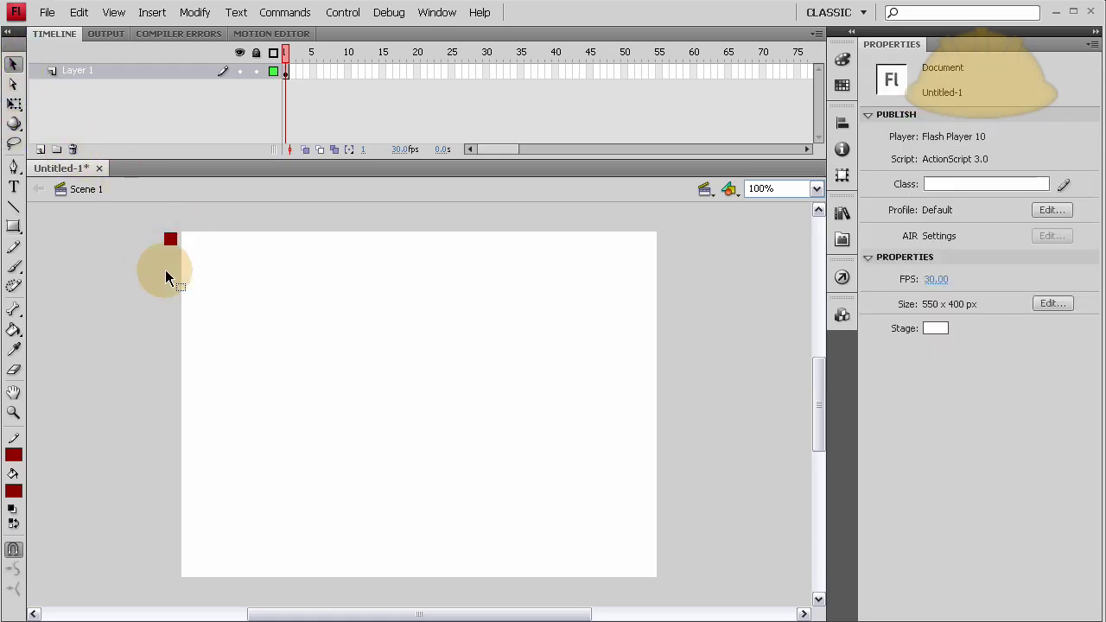
{"action": "left_click", "coordinate": [174, 243]}
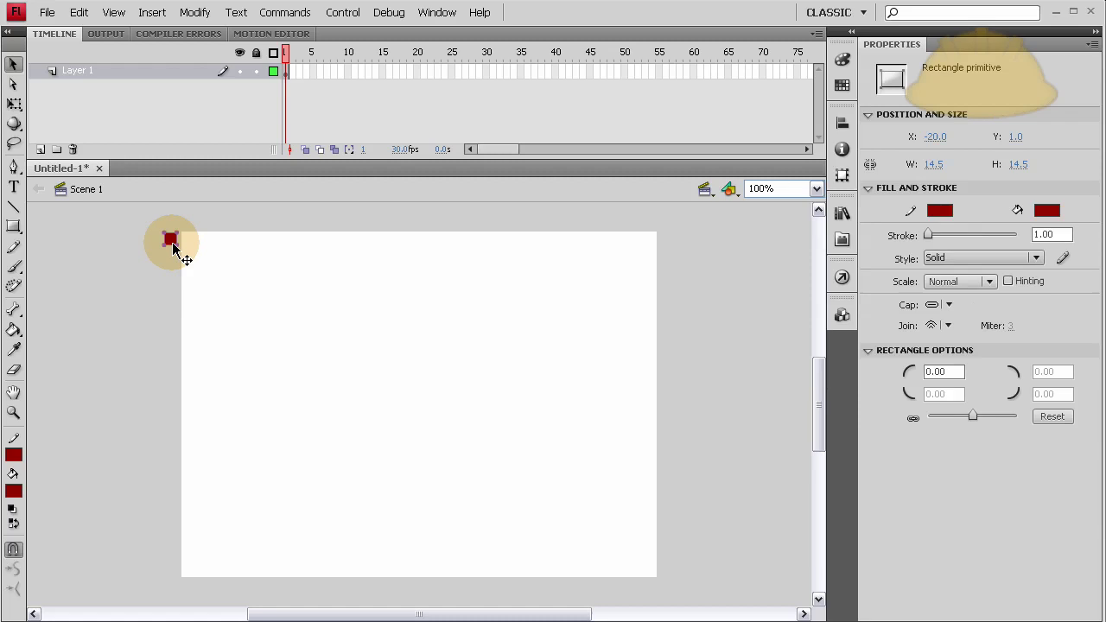
{"action": "left_click", "coordinate": [115, 255]}
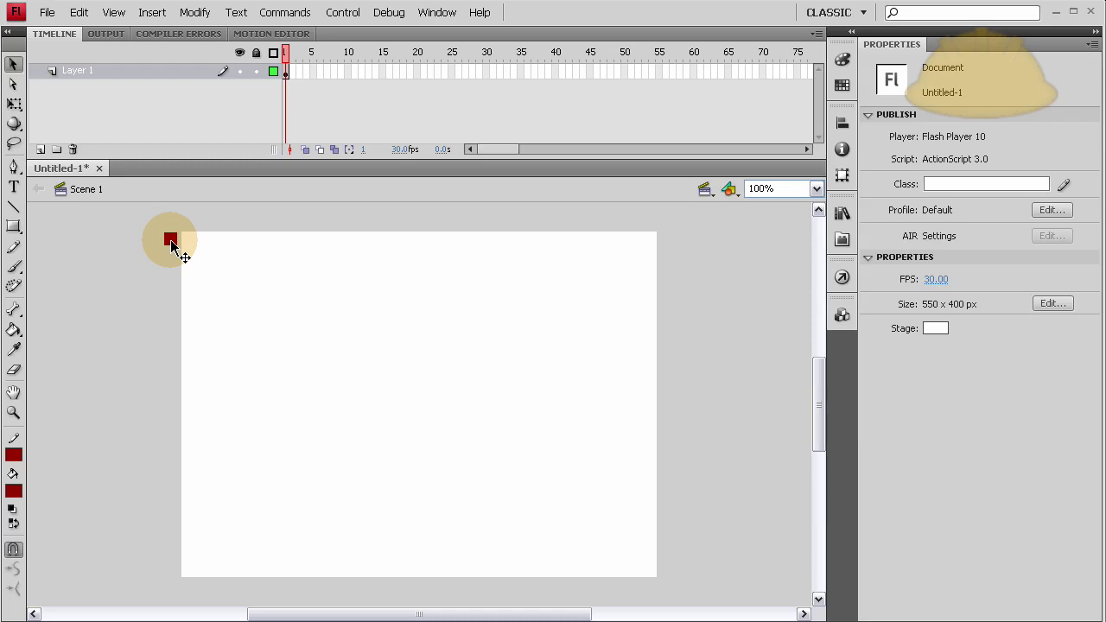
Convert the red square into a Movie Clip symbol named 'myRandomContent', setting its registration point.
{"action": "right_click", "coordinate": [171, 242]}
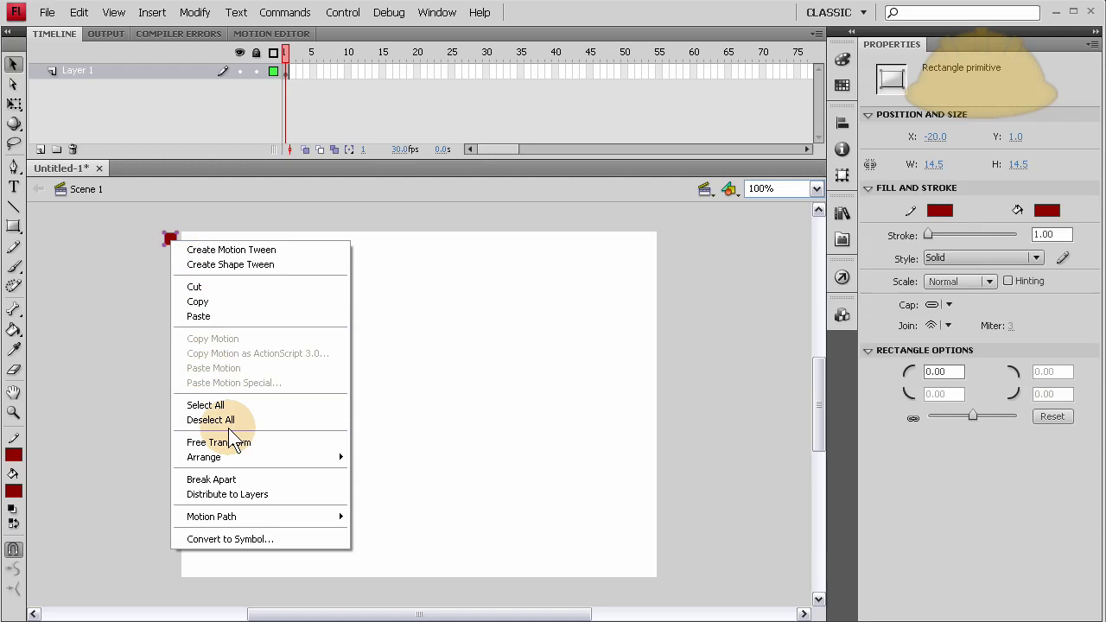
{"action": "left_click", "coordinate": [236, 539]}
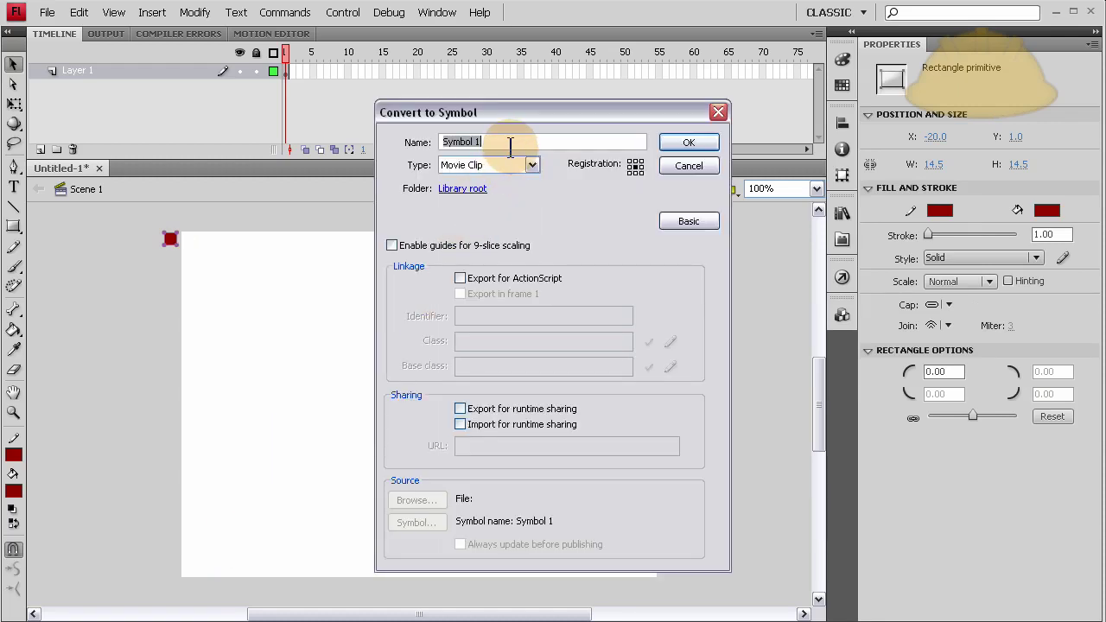
{"action": "type", "text": "myRandomContent"}
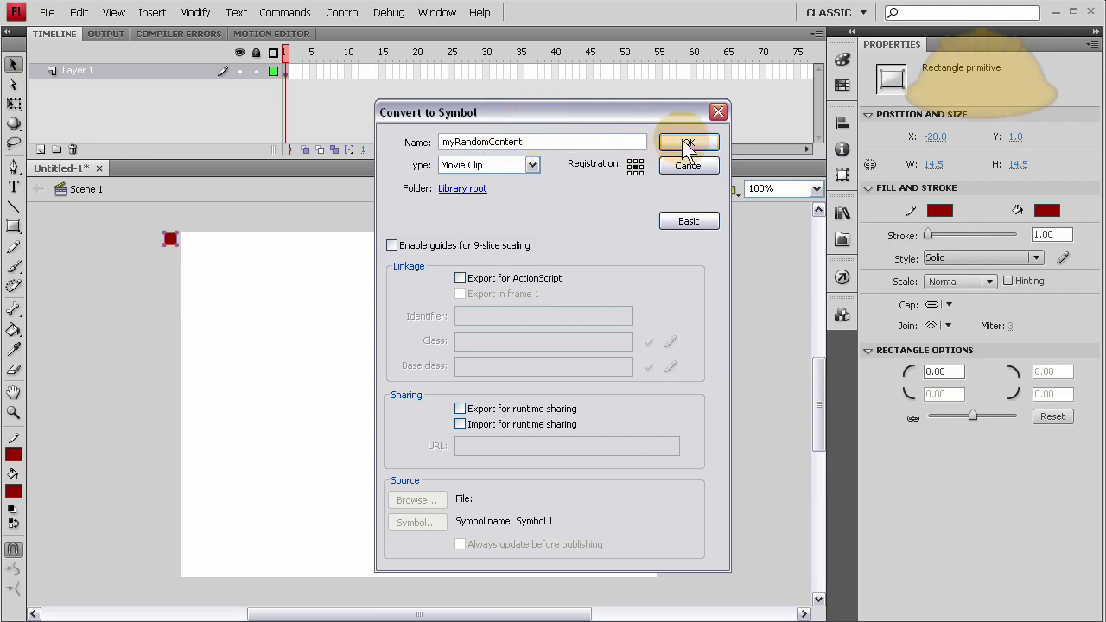
{"action": "left_click", "coordinate": [635, 167]}
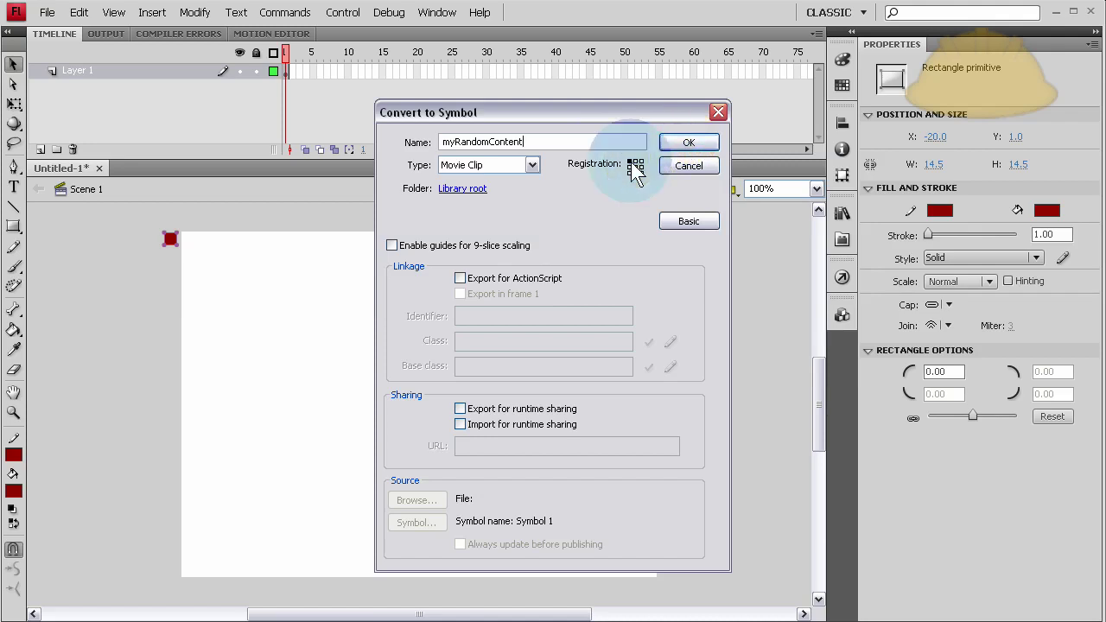
{"action": "left_click", "coordinate": [689, 143]}
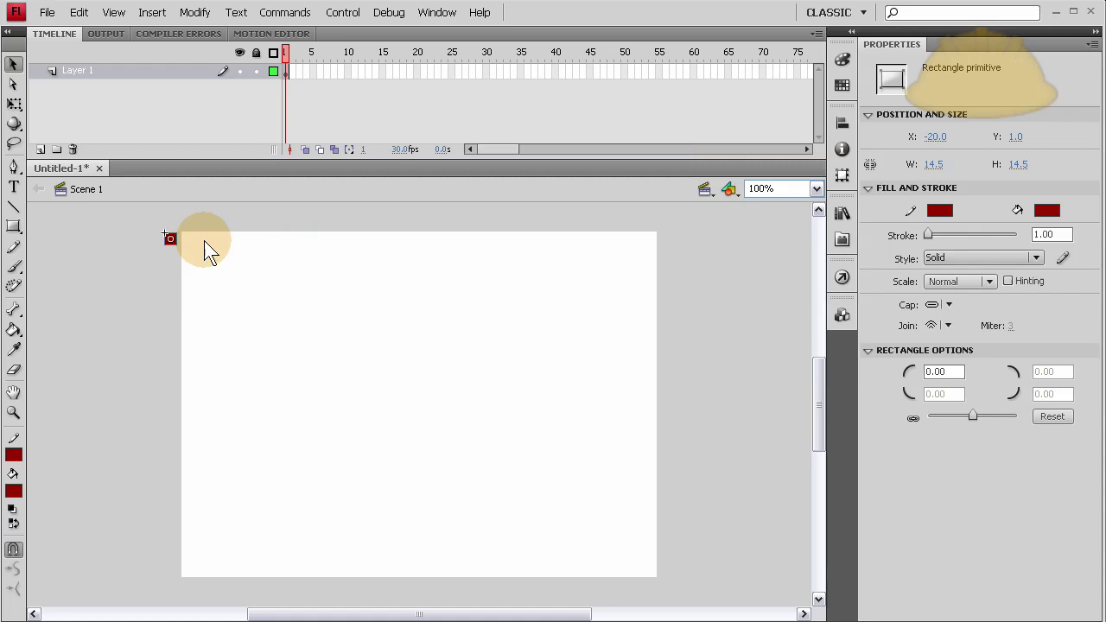
Open the myRandomContent movie clip instance for symbol editing.
{"action": "left_click", "coordinate": [172, 241]}
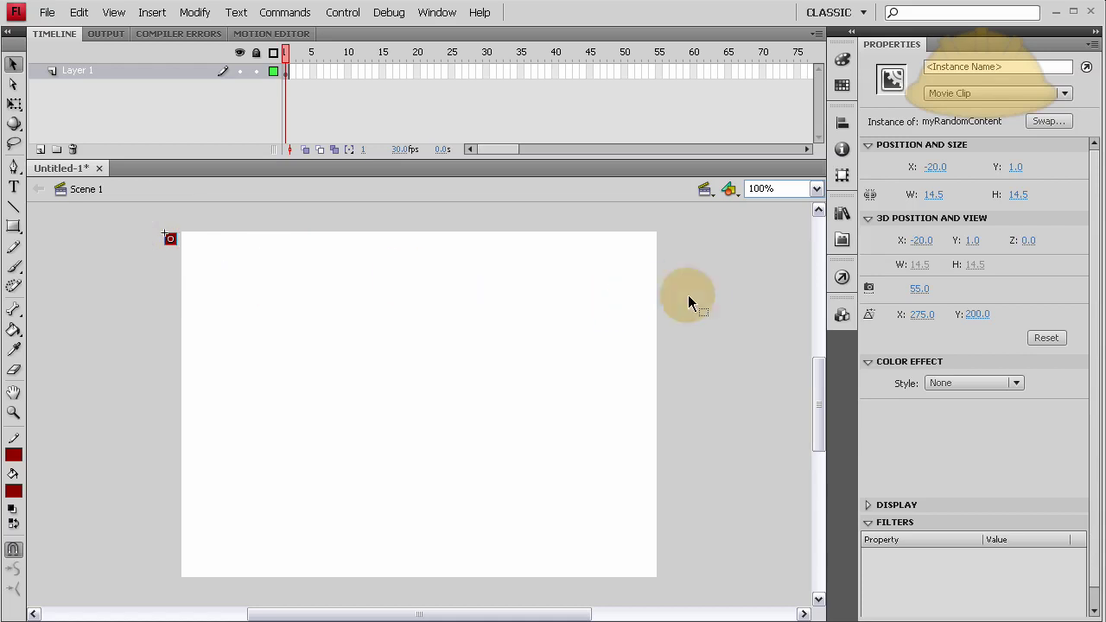
{"action": "left_click", "coordinate": [152, 272]}
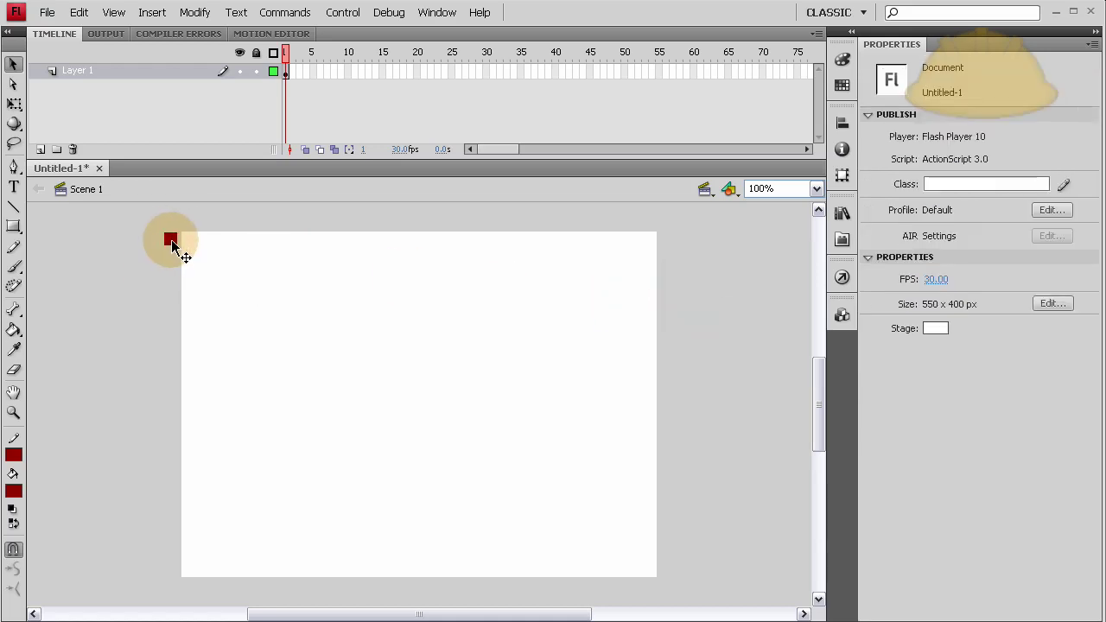
{"action": "left_click", "coordinate": [171, 239]}
{"action": "double_click", "coordinate": [171, 239]}
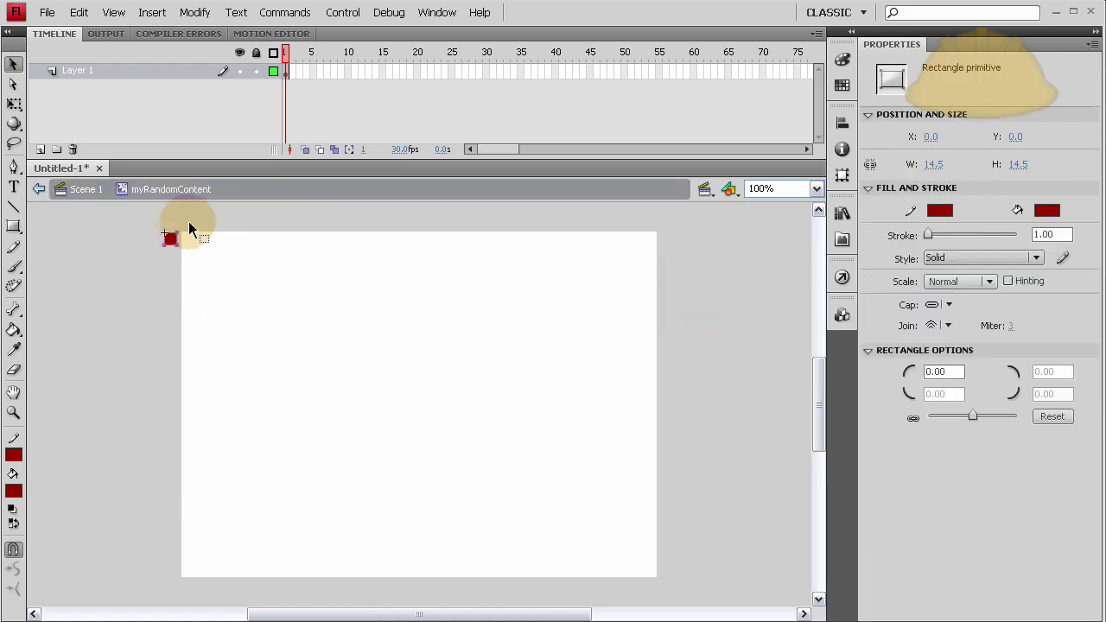
{"action": "left_click", "coordinate": [257, 249]}
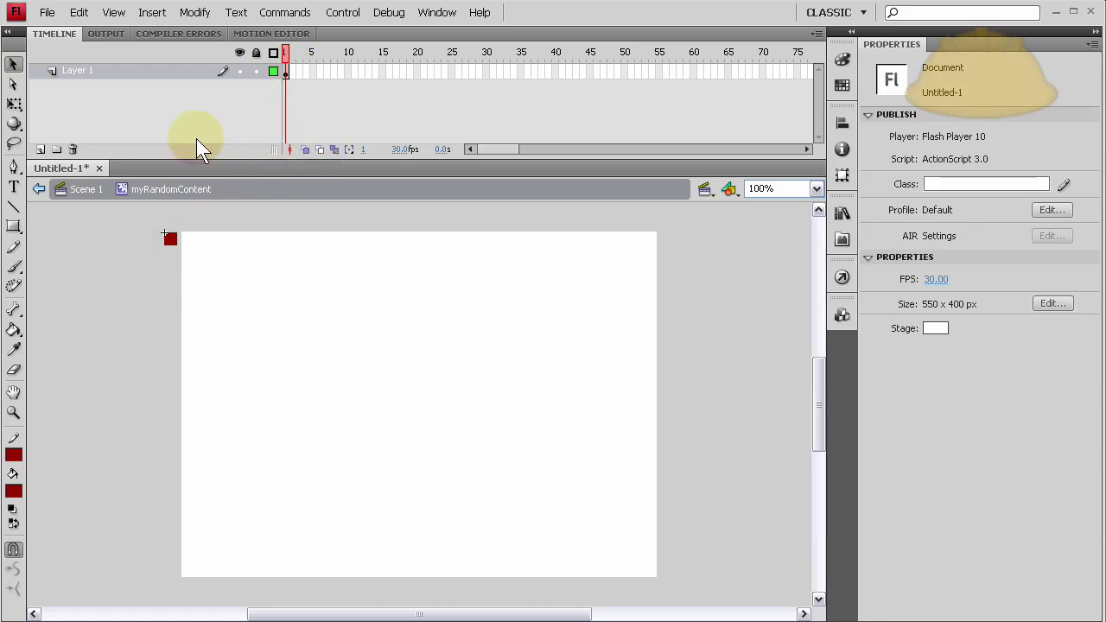
Add a new layer inside the symbol and name it 'AS3'.
{"action": "left_click", "coordinate": [40, 150]}
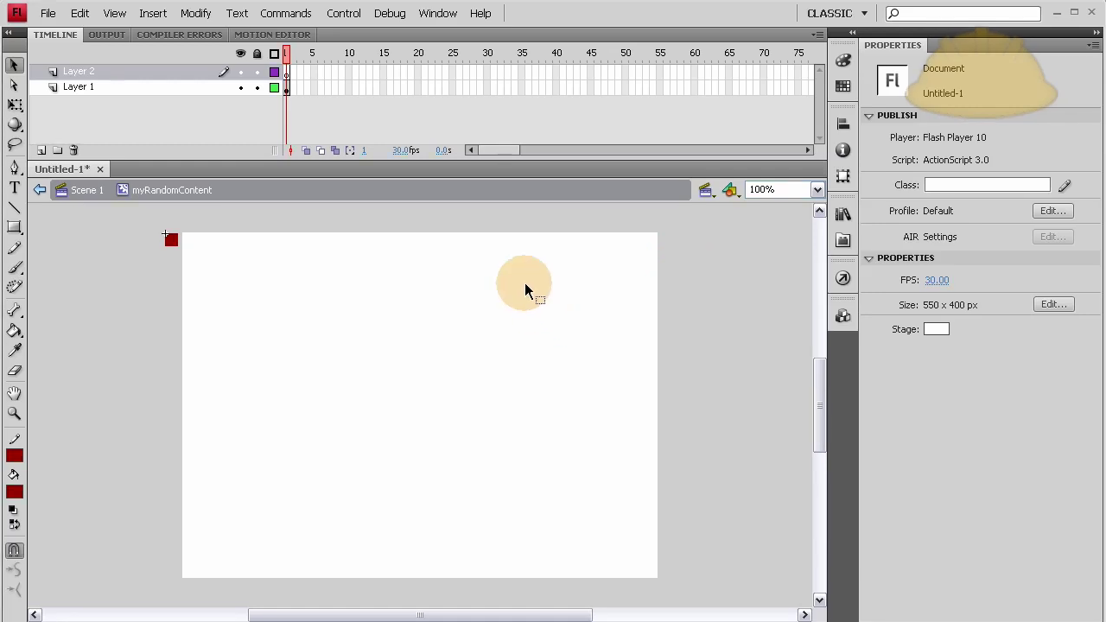
{"action": "double_click", "coordinate": [95, 75]}
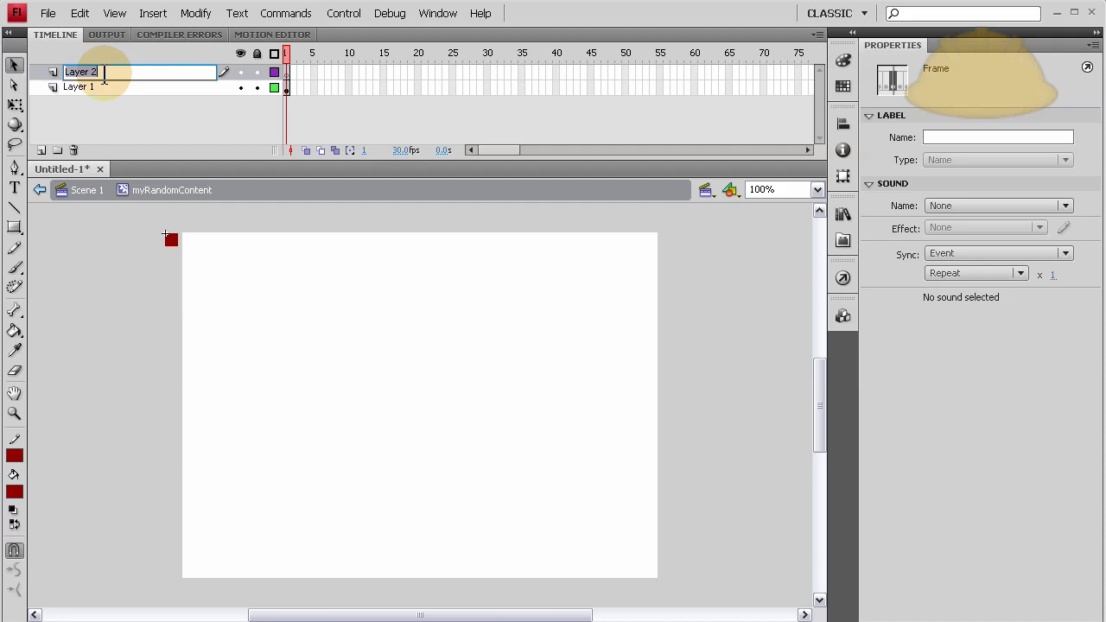
{"action": "type", "text": "AS3"}
{"action": "left_click", "coordinate": [92, 135]}
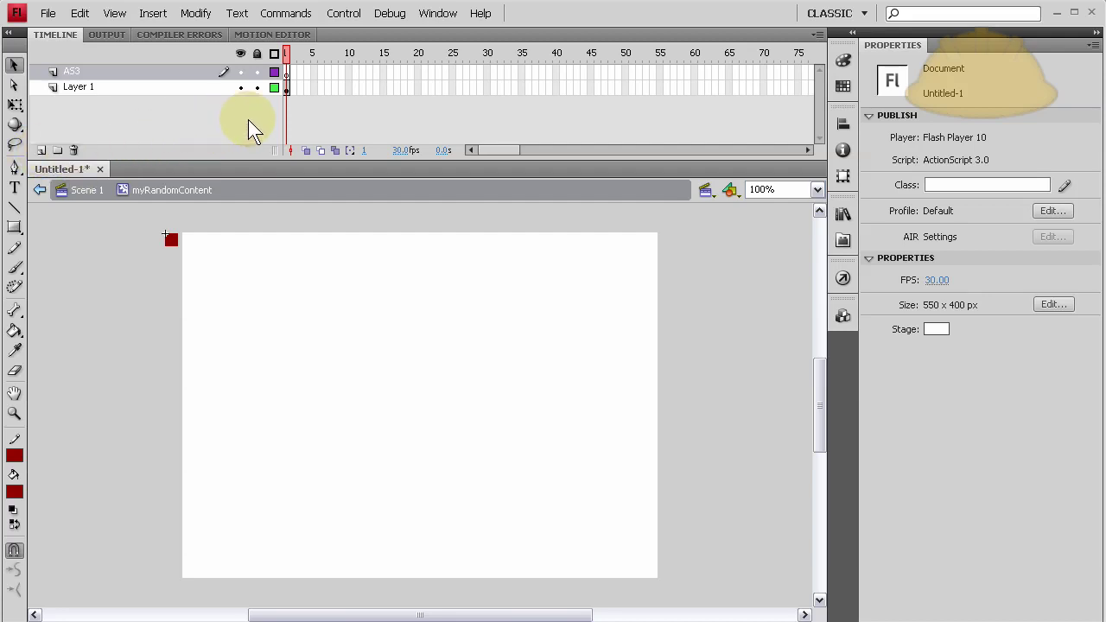
Paste the four-line random-frame gotoAndStop script into frame 1 of the AS3 layer and recheck it.
{"action": "left_click", "coordinate": [288, 74]}
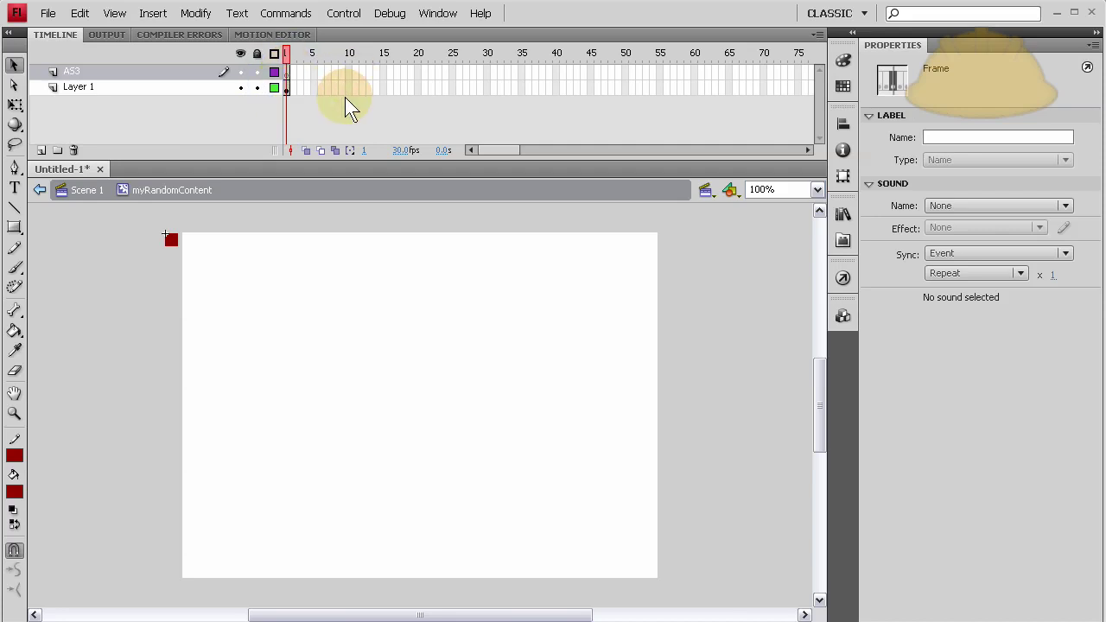
{"action": "key", "text": "F9"}
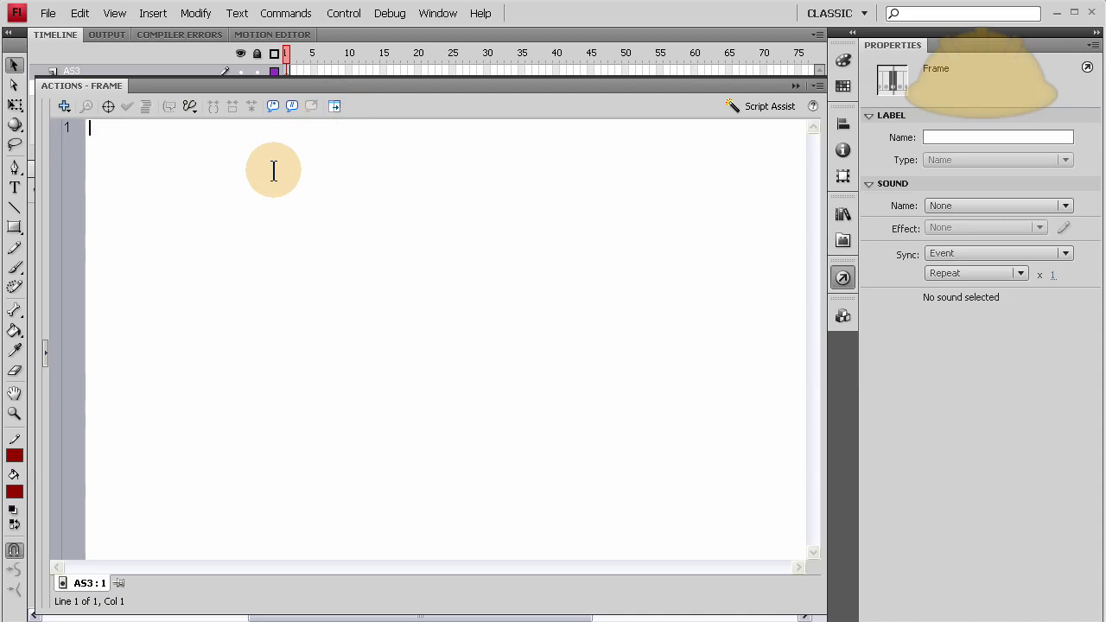
{"action": "type", "text": "stop(); var randNum:Number = Math.floor(Math.random() * 11) + 1; var fixedFrame:Number = randNum + 1; gotoAndStop(fixedFrame);"}
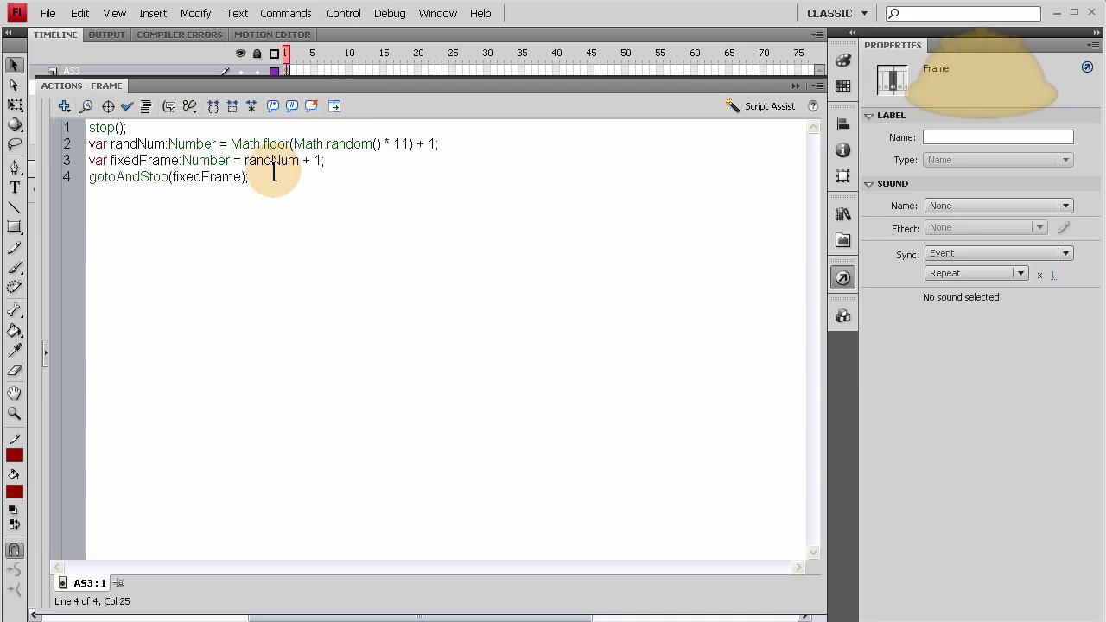
{"action": "left_click", "coordinate": [289, 176]}
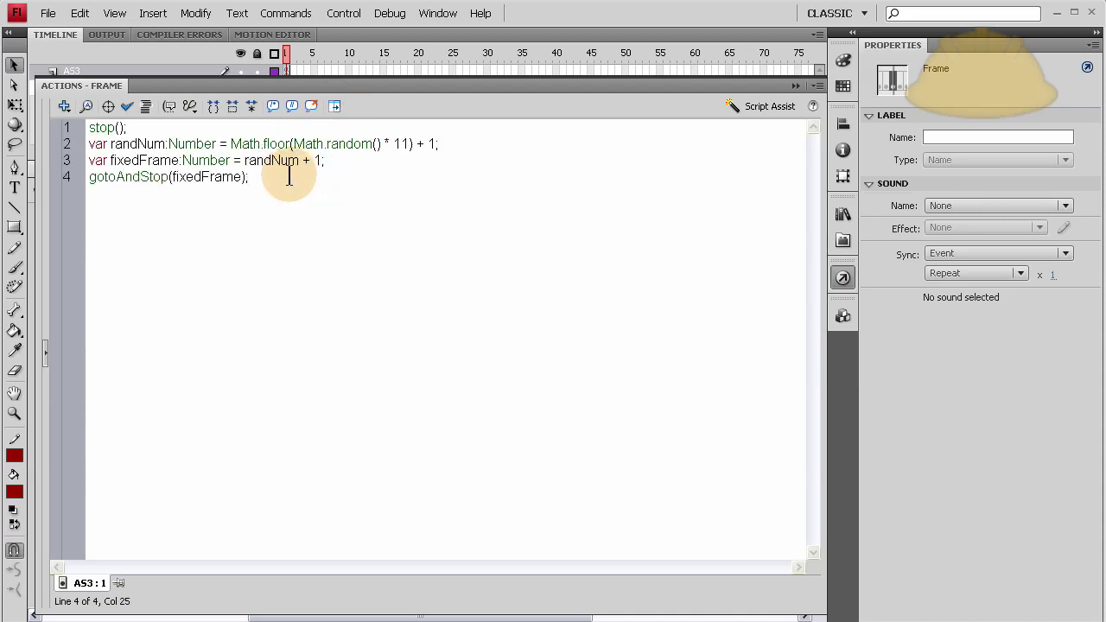
{"action": "key", "text": "F9"}
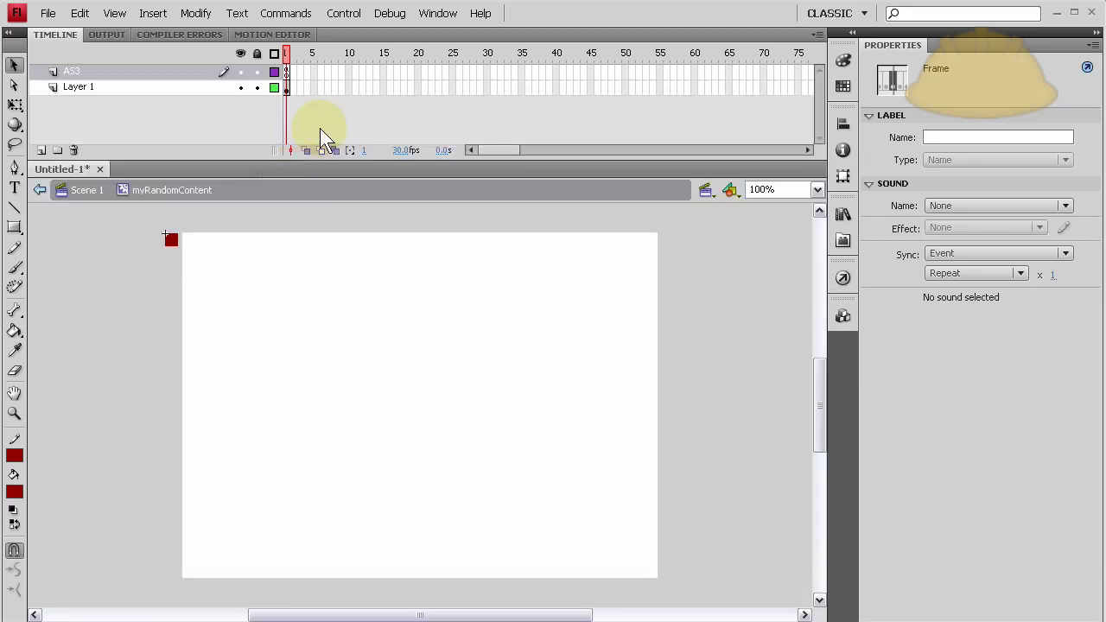
{"action": "left_click", "coordinate": [320, 128]}
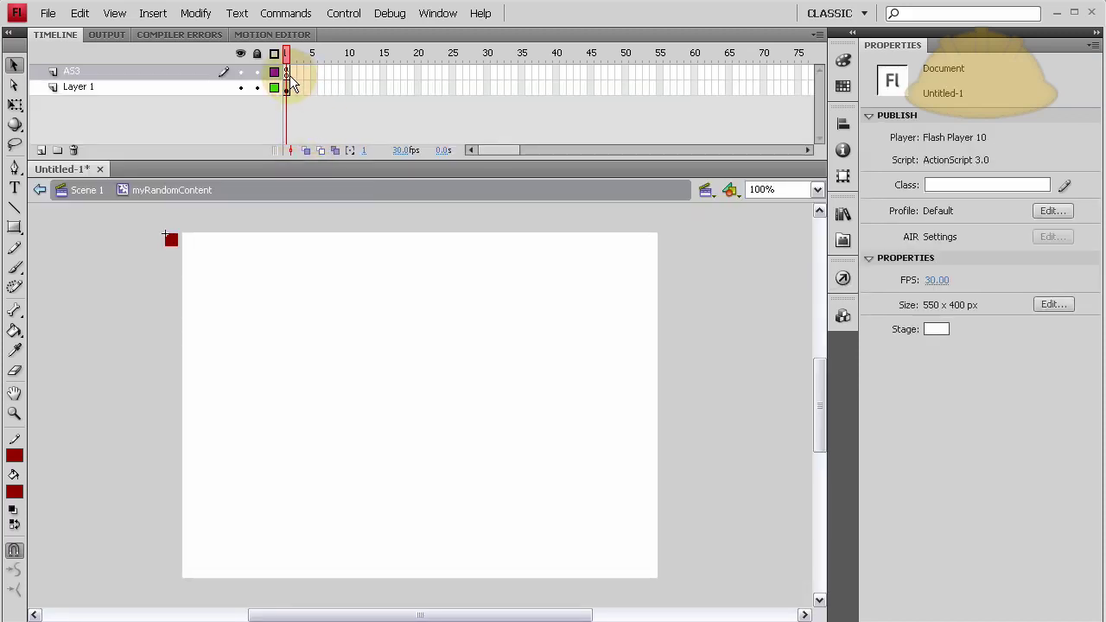
{"action": "key", "text": "F9"}
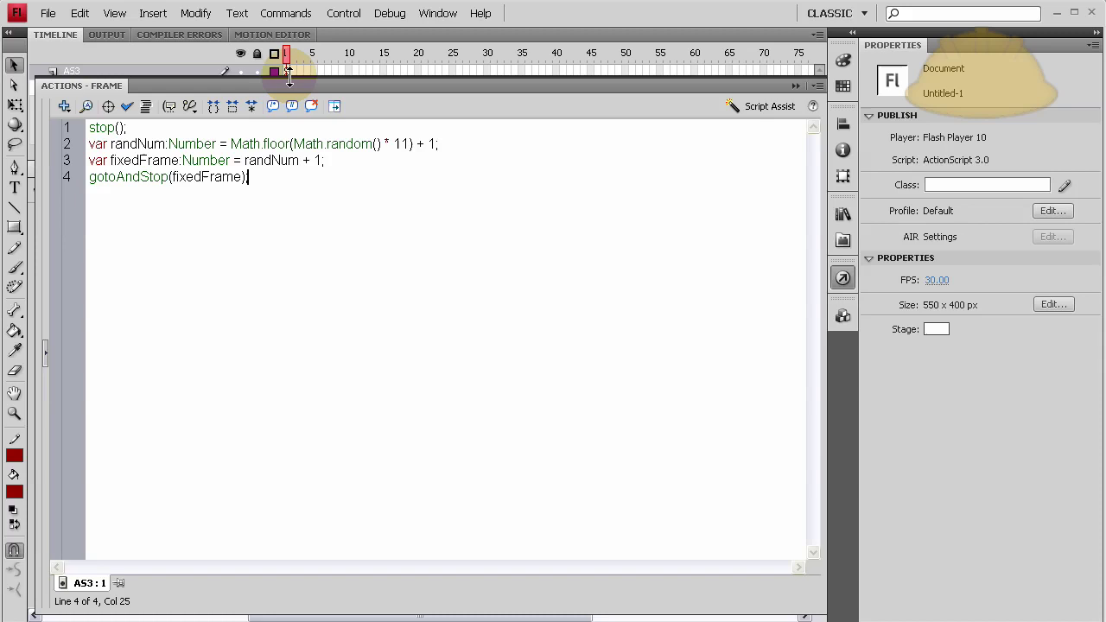
{"action": "key", "text": "F9"}
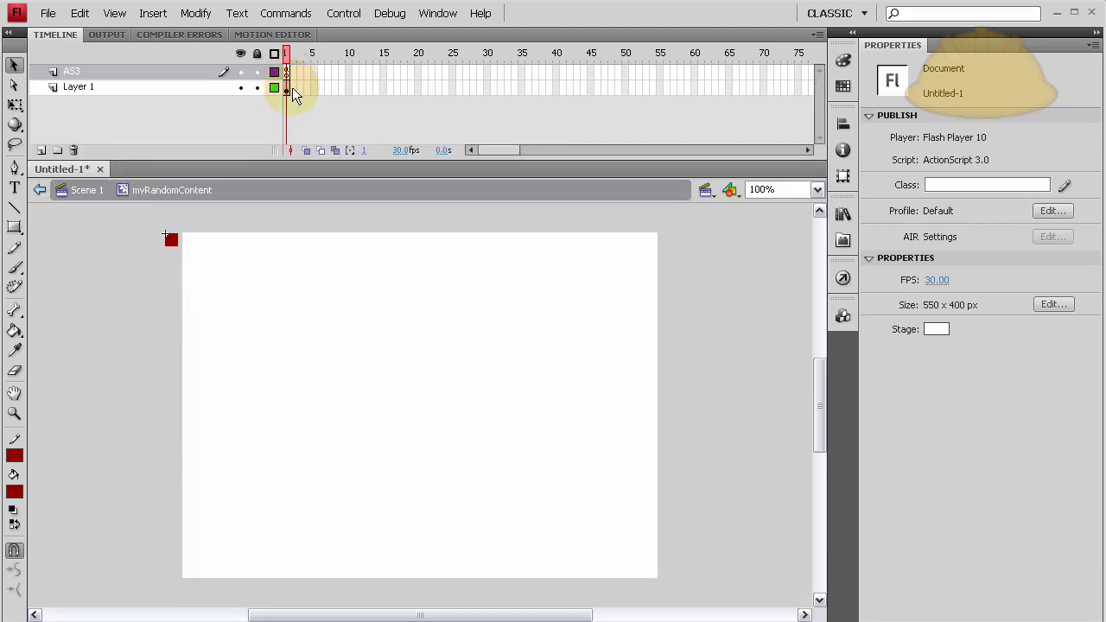
Rename Layer 1 to 'handle'.
{"action": "left_click", "coordinate": [291, 89]}
{"action": "left_click", "coordinate": [78, 83]}
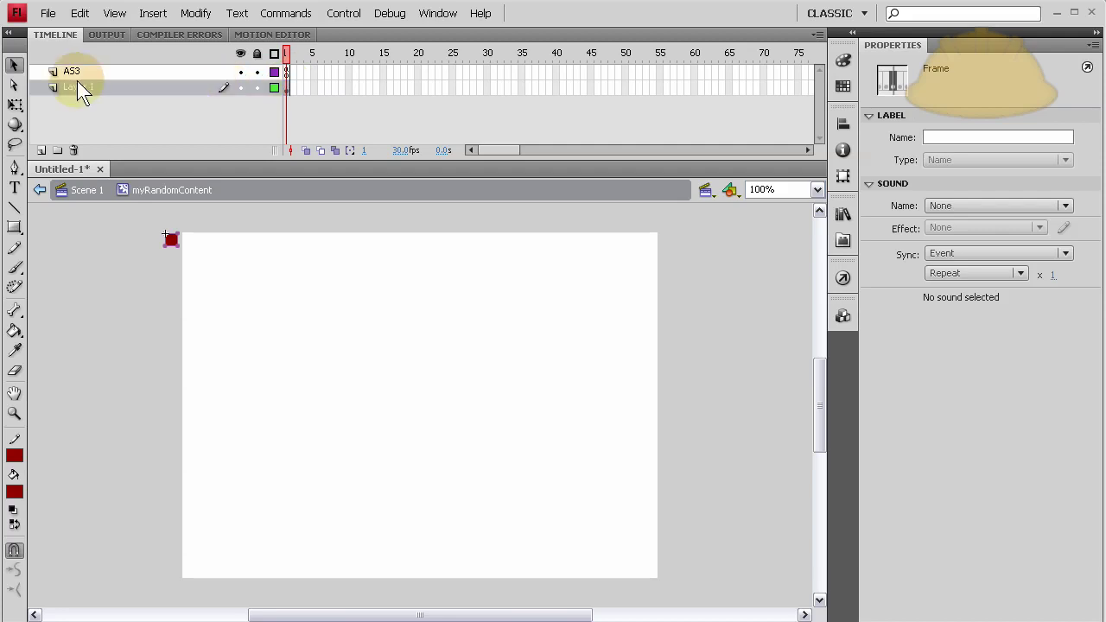
{"action": "double_click", "coordinate": [81, 87]}
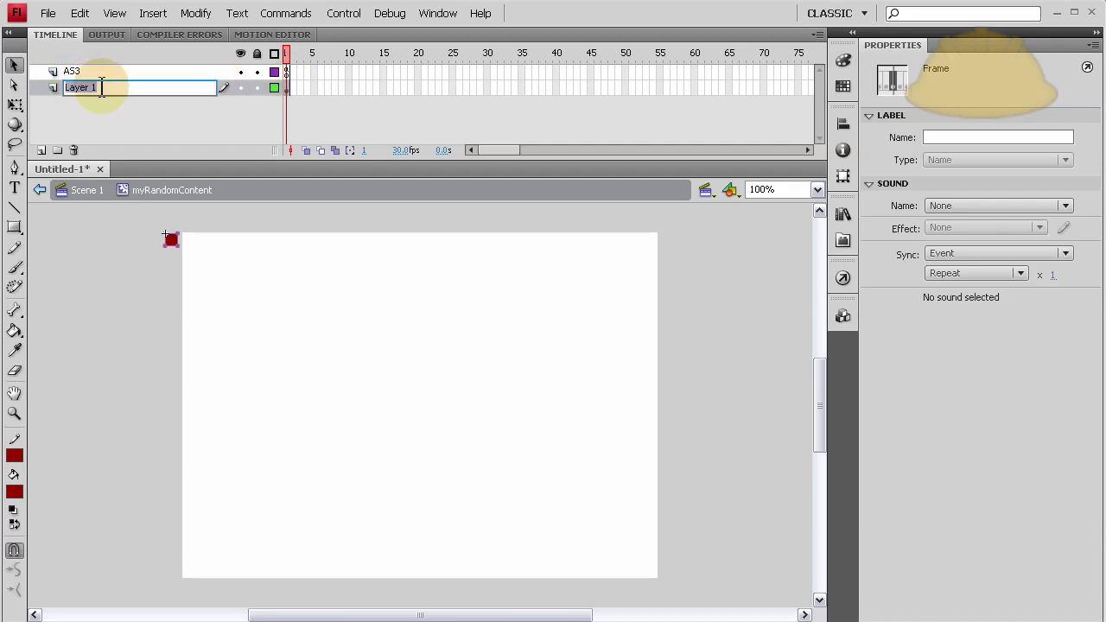
{"action": "type", "text": "handle"}
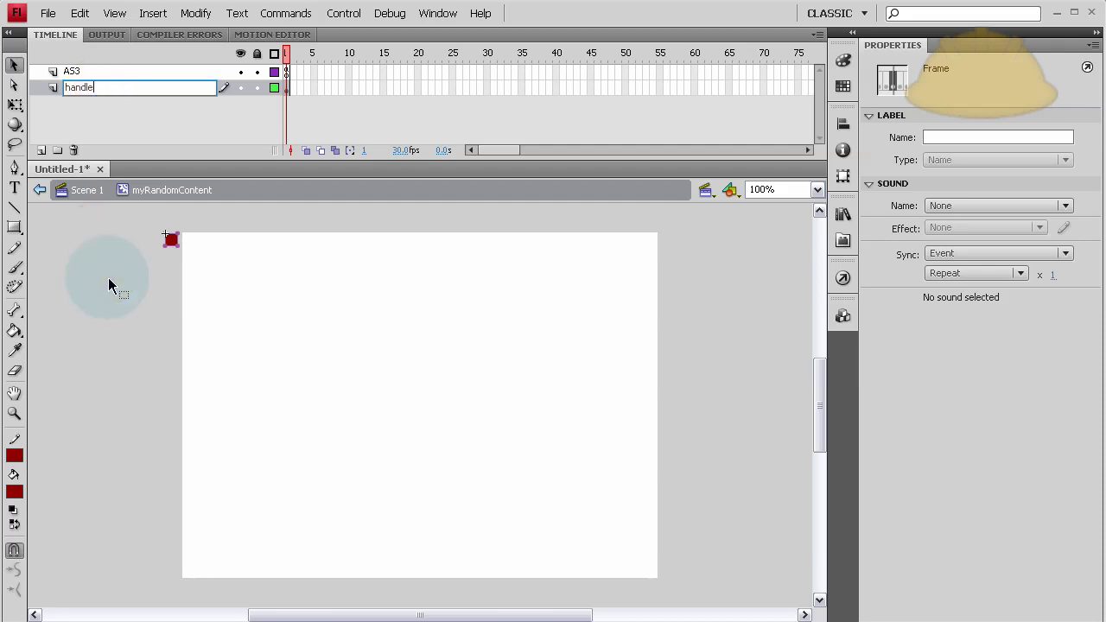
{"action": "left_click", "coordinate": [109, 285]}
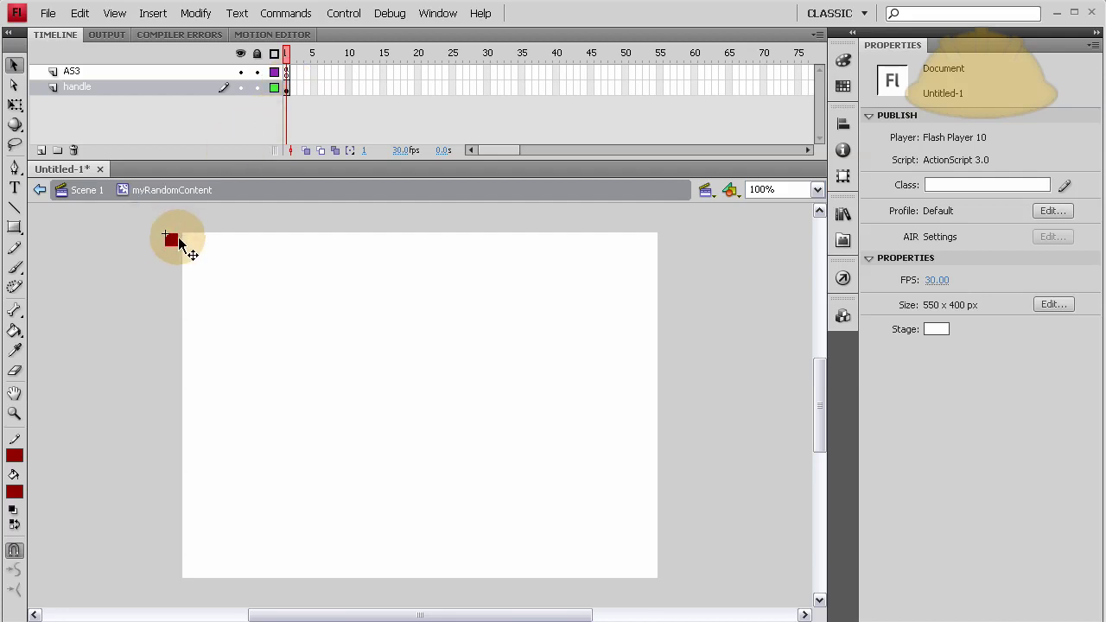
Select the red square, then return to Scene 1 and check the myRandomContent instance.
{"action": "key", "text": "ctrl+a"}
{"action": "left_click", "coordinate": [161, 275]}
{"action": "left_click_drag", "start_coordinate": [185, 254], "coordinate": [161, 216]}
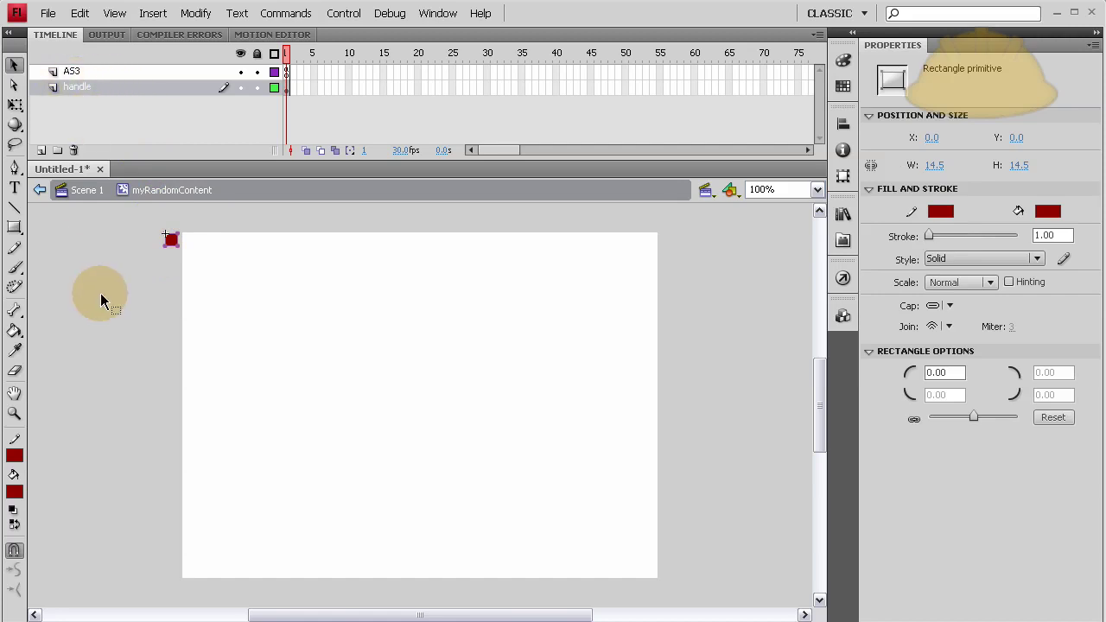
{"action": "double_click", "coordinate": [108, 260]}
{"action": "left_click", "coordinate": [112, 260]}
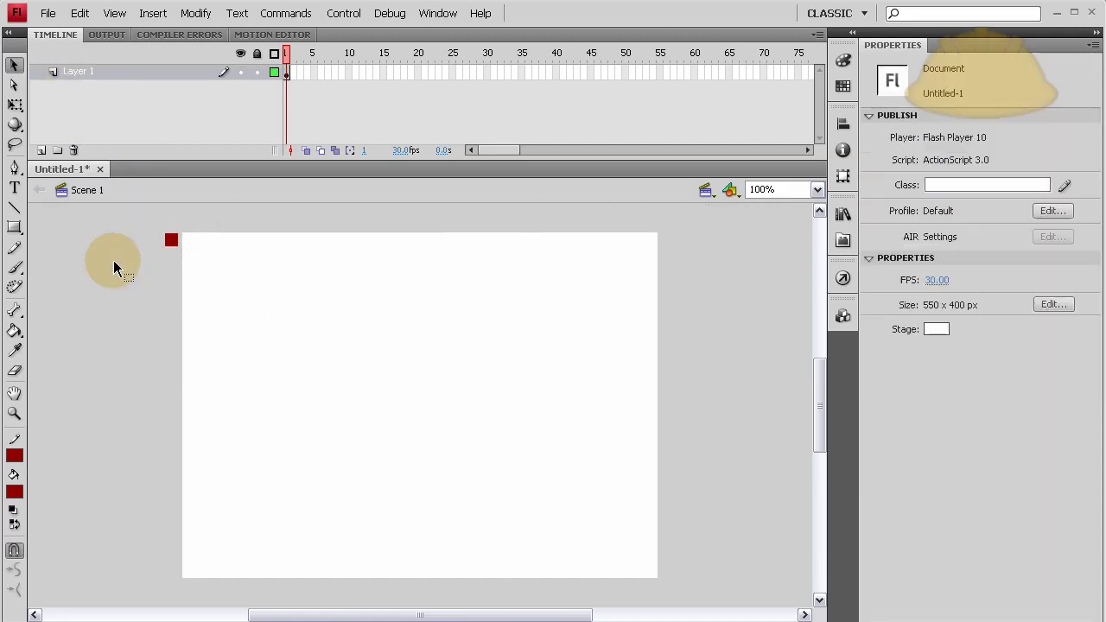
{"action": "left_click", "coordinate": [173, 243]}
{"action": "left_click", "coordinate": [159, 300]}
{"action": "left_click", "coordinate": [176, 242]}
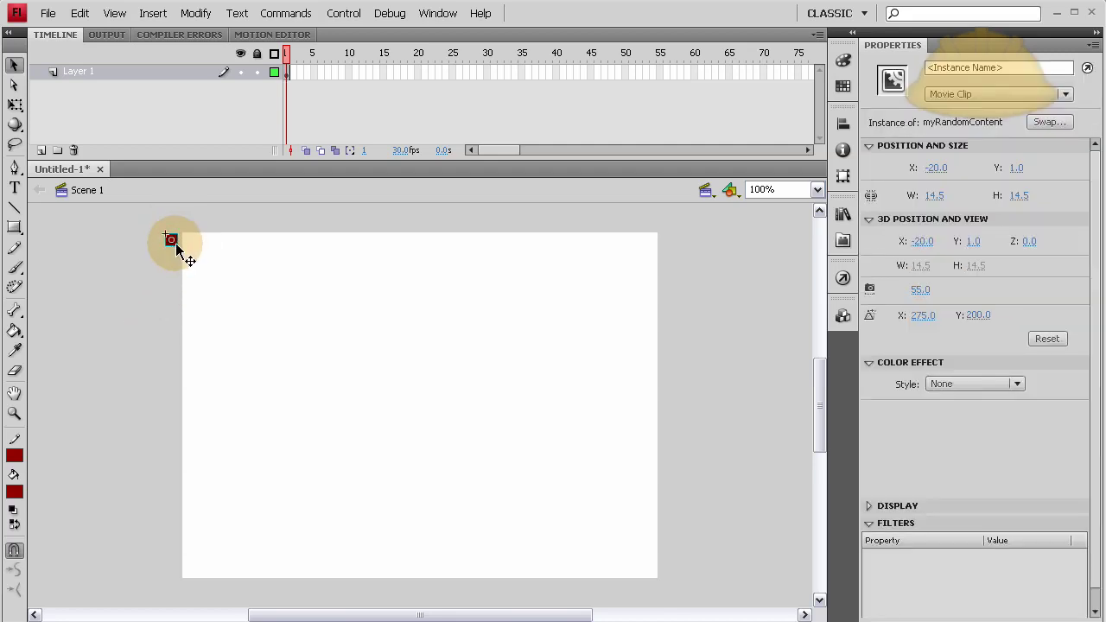
{"action": "left_click", "coordinate": [169, 282]}
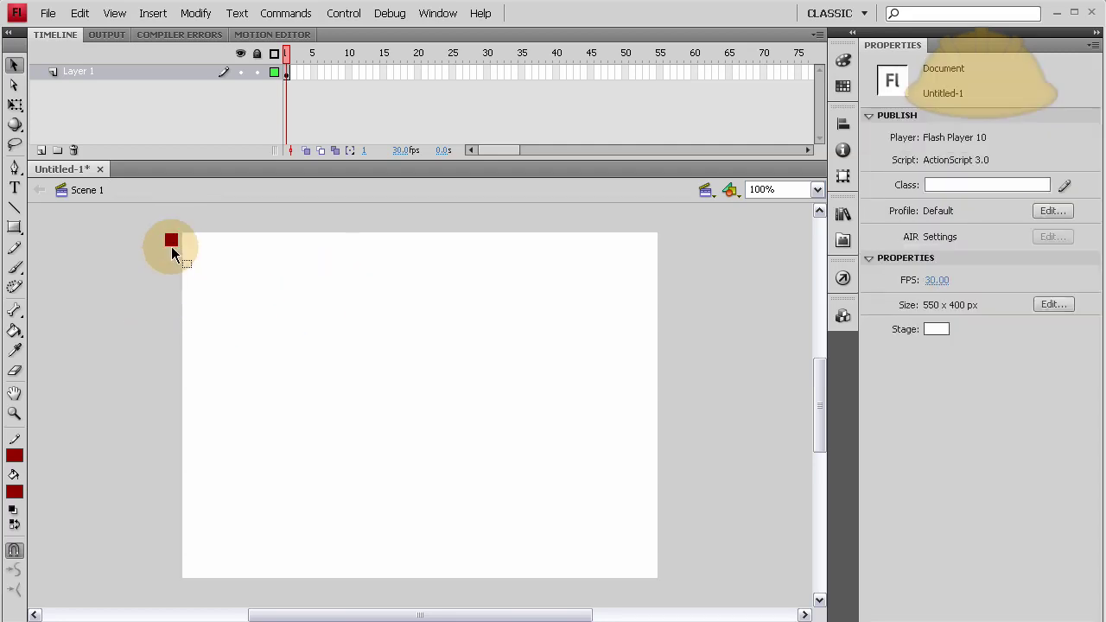
Enter, leave and re-enter the myRandomContent symbol for editing.
{"action": "double_click", "coordinate": [170, 241]}
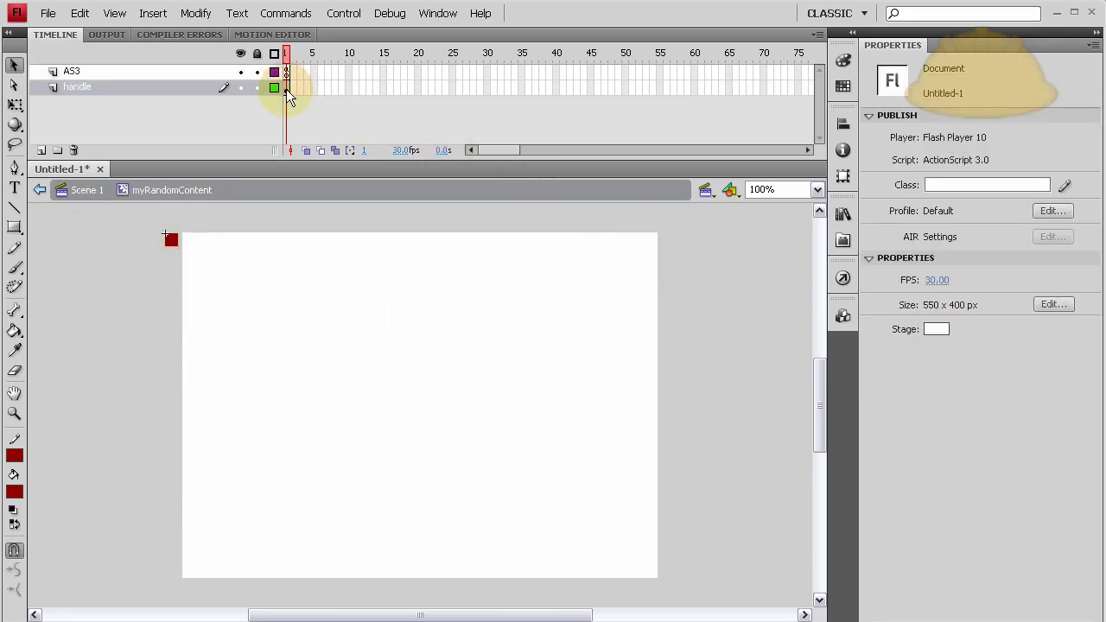
{"action": "double_click", "coordinate": [156, 300]}
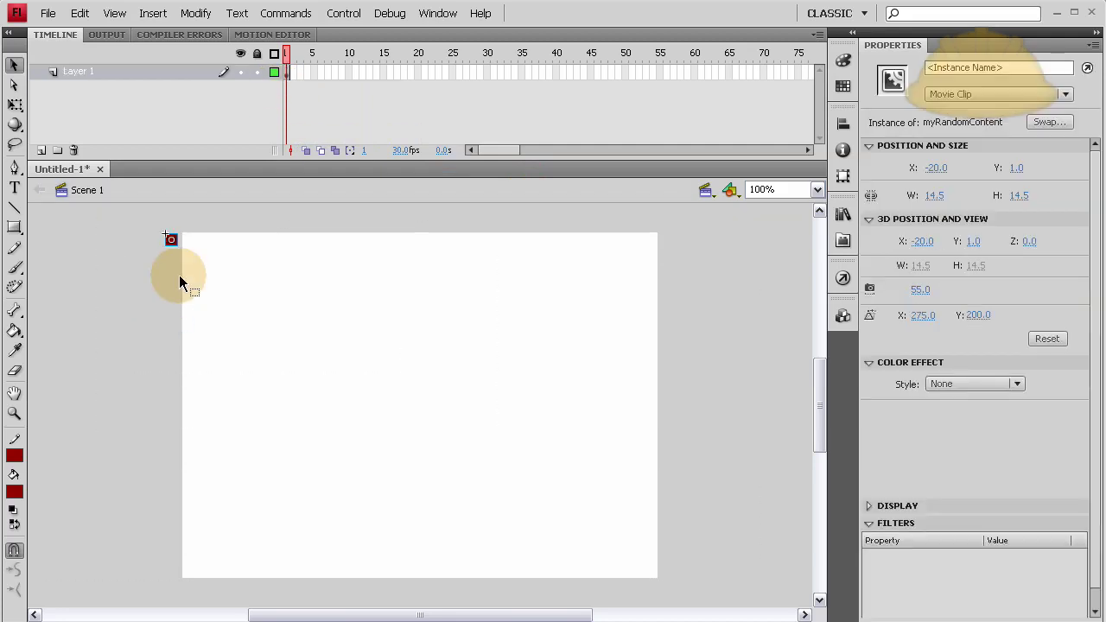
{"action": "left_click", "coordinate": [334, 320]}
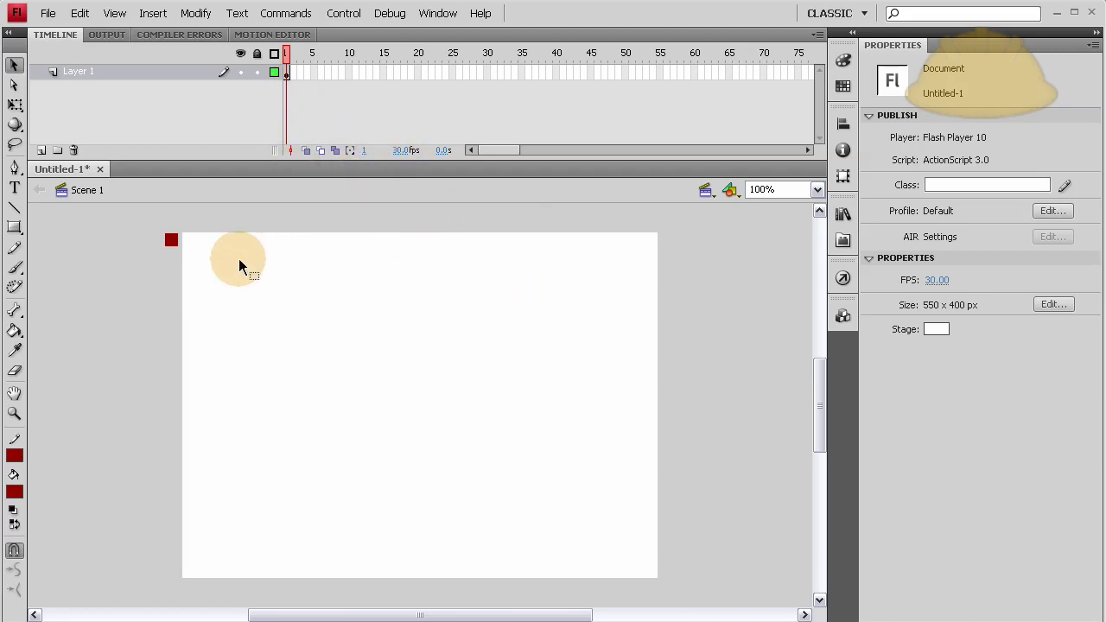
{"action": "double_click", "coordinate": [171, 242]}
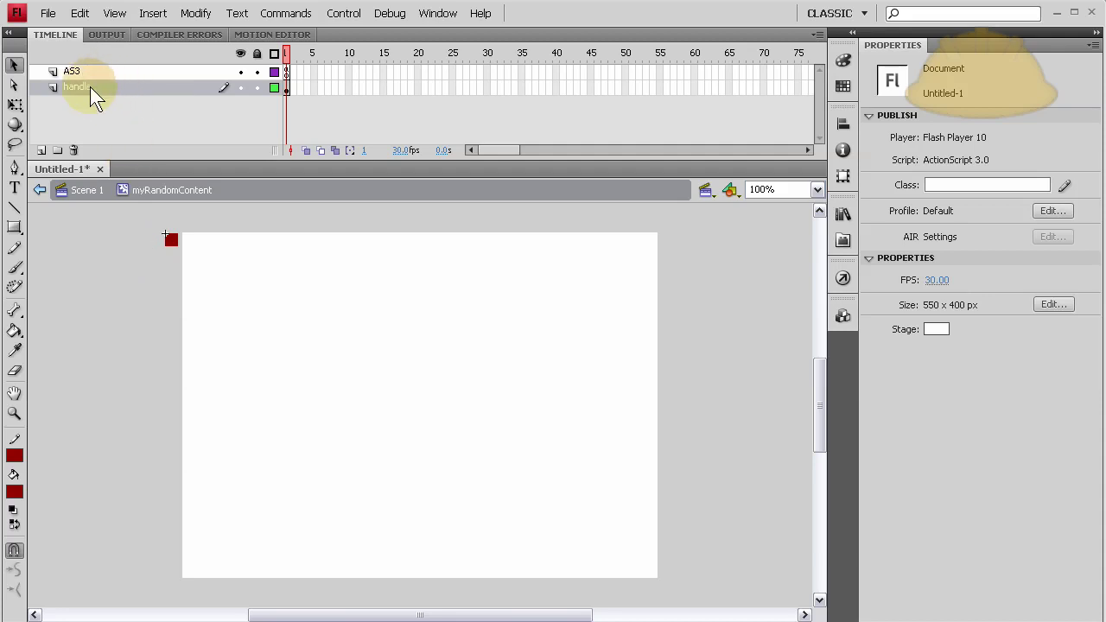
Add a new layer and name it 'content'.
{"action": "left_click", "coordinate": [41, 151]}
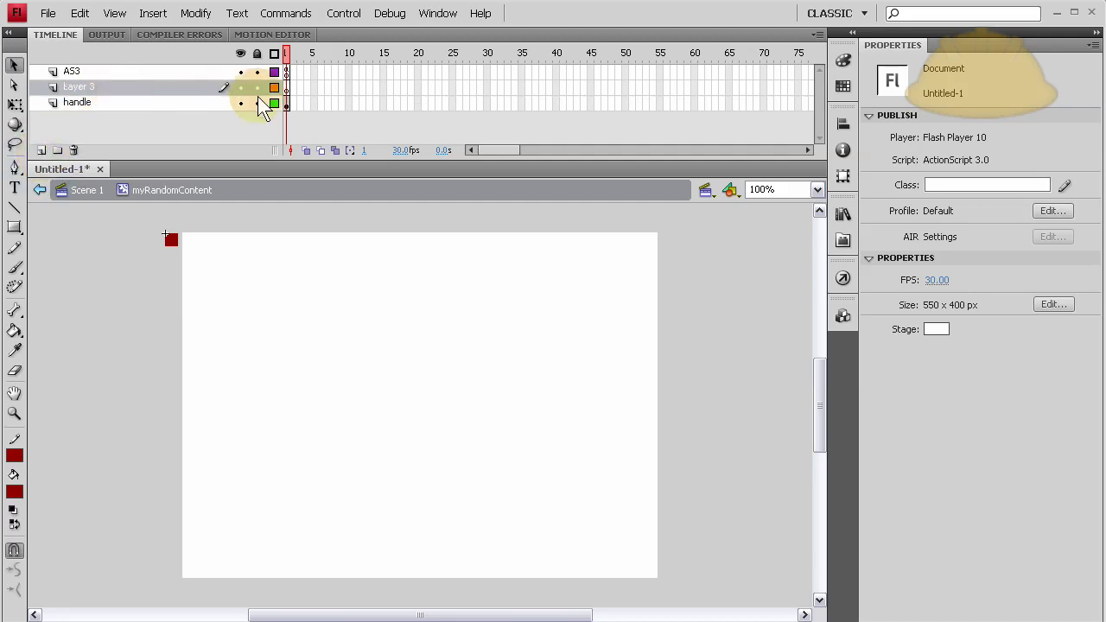
{"action": "double_click", "coordinate": [96, 88]}
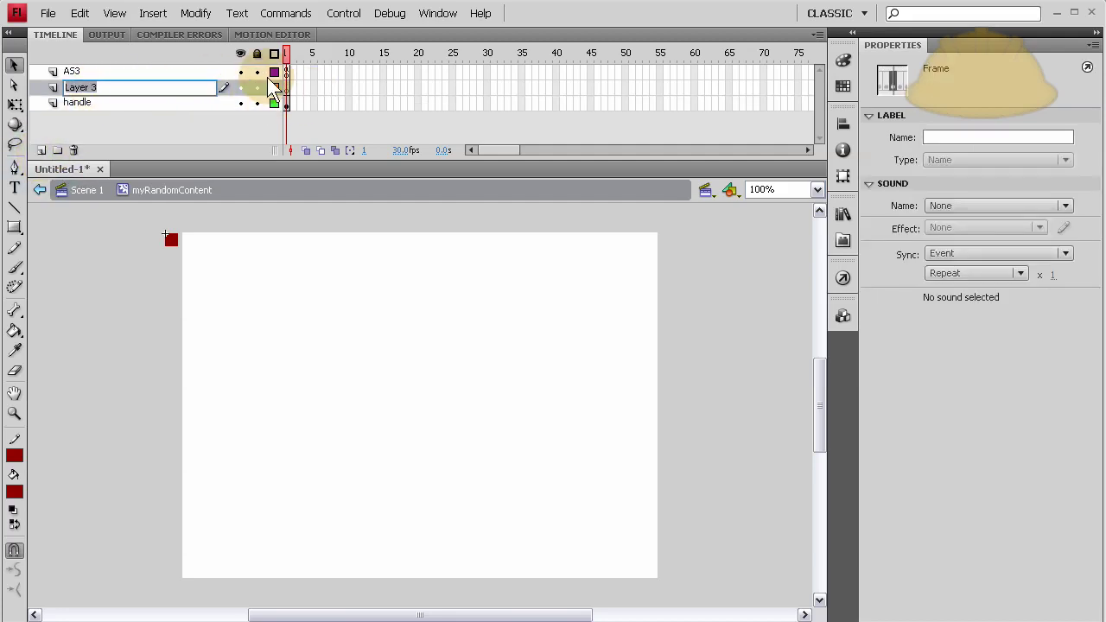
{"action": "type", "text": "content"}
{"action": "left_click", "coordinate": [108, 120]}
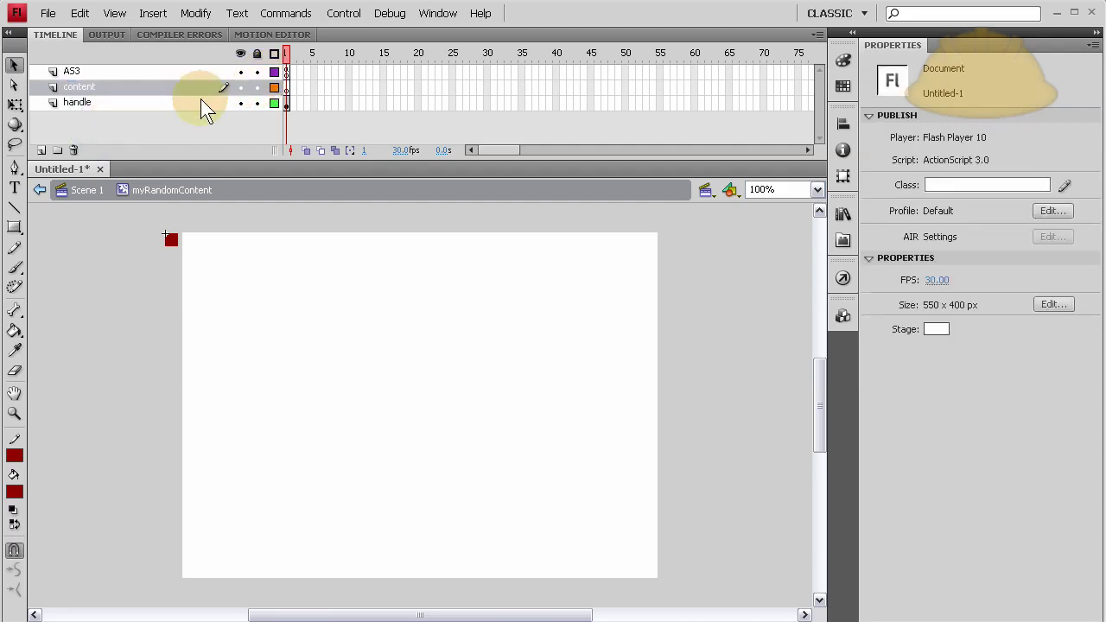
Check the content layer's frame 1 in the Actions panel, then move the playhead to frame 2.
{"action": "left_click", "coordinate": [286, 87]}
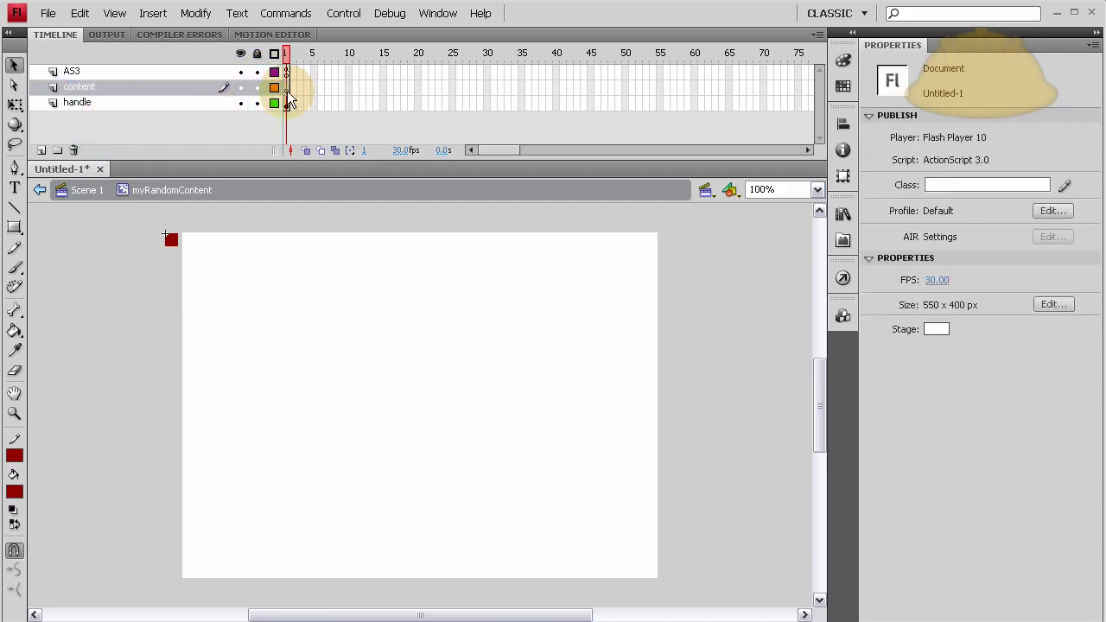
{"action": "left_click", "coordinate": [339, 97]}
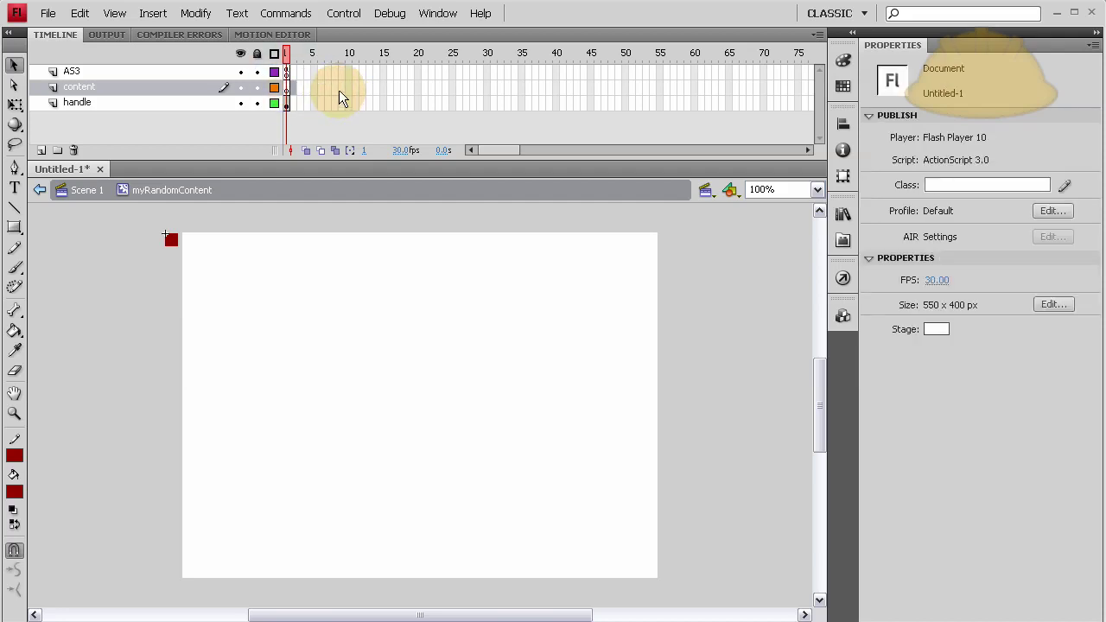
{"action": "key", "text": "F9"}
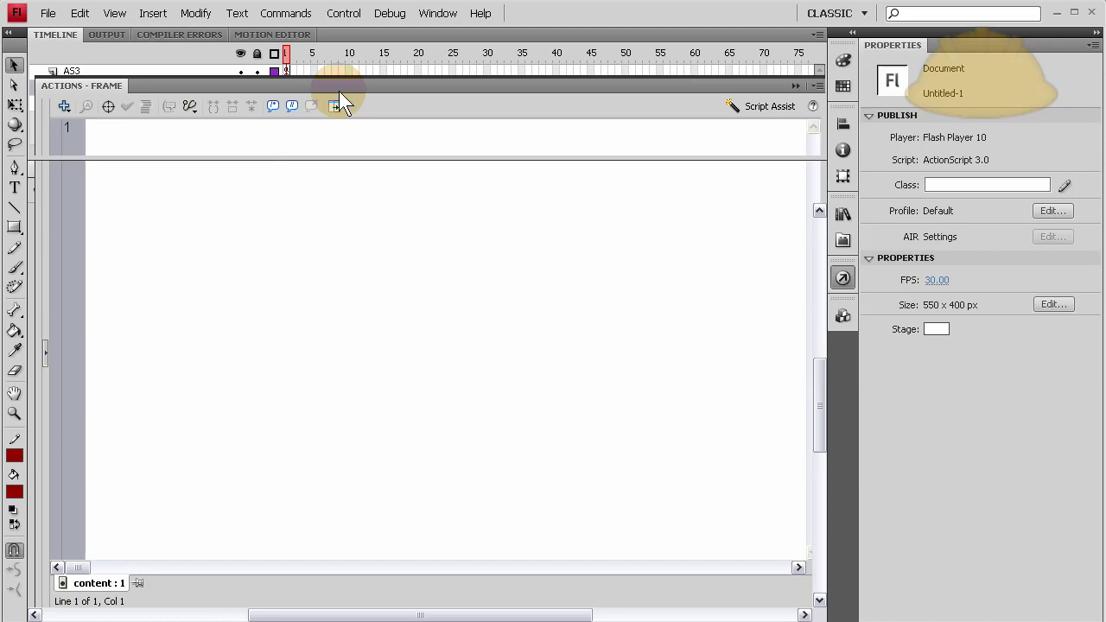
{"action": "key", "text": "F9"}
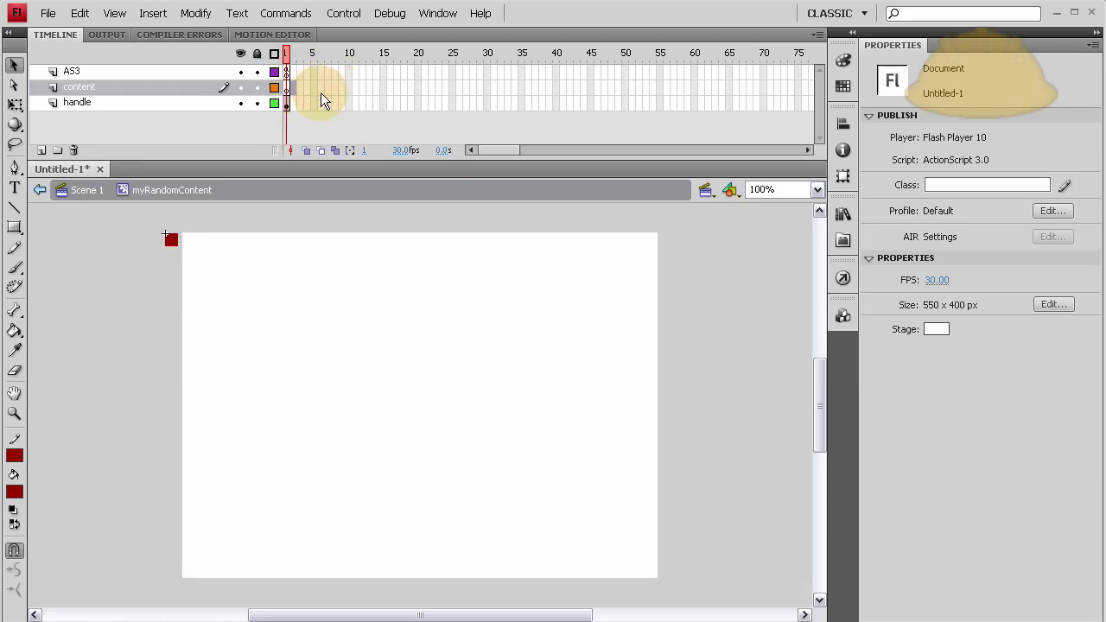
{"action": "key", "text": "period"}
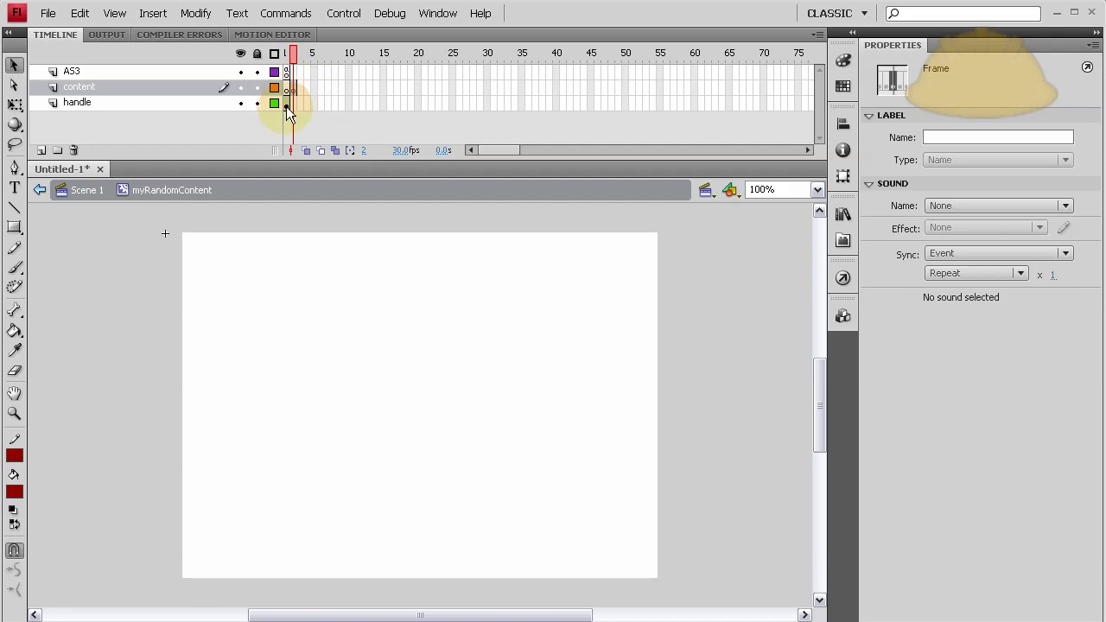
Select frame 1 of the content layer and lock the AS3 and handle layers.
{"action": "left_click", "coordinate": [287, 104]}
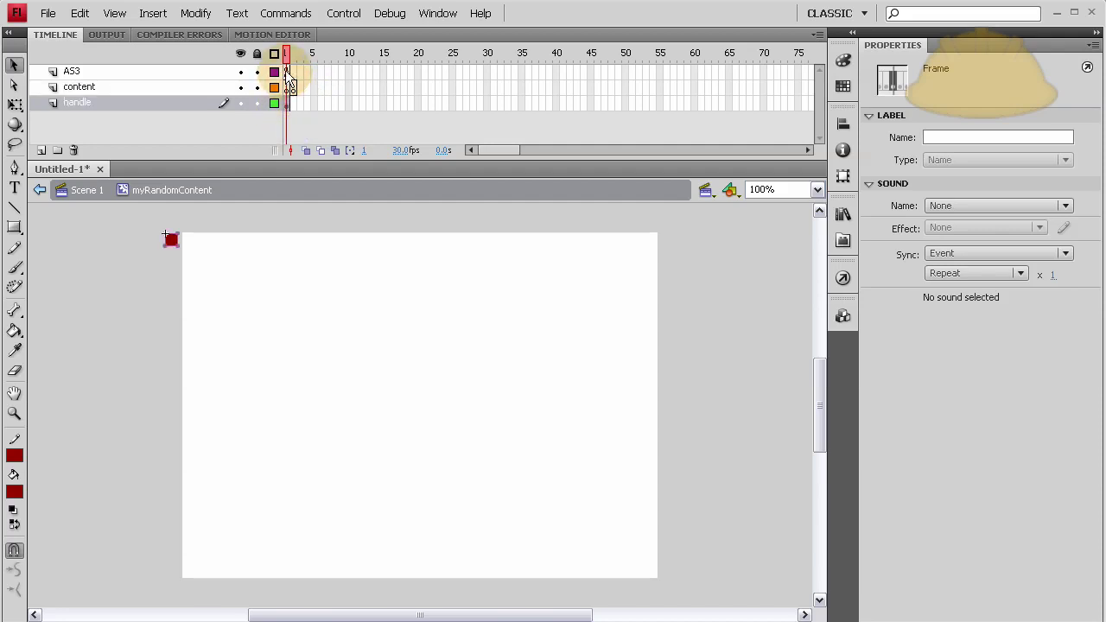
{"action": "left_click", "coordinate": [286, 70]}
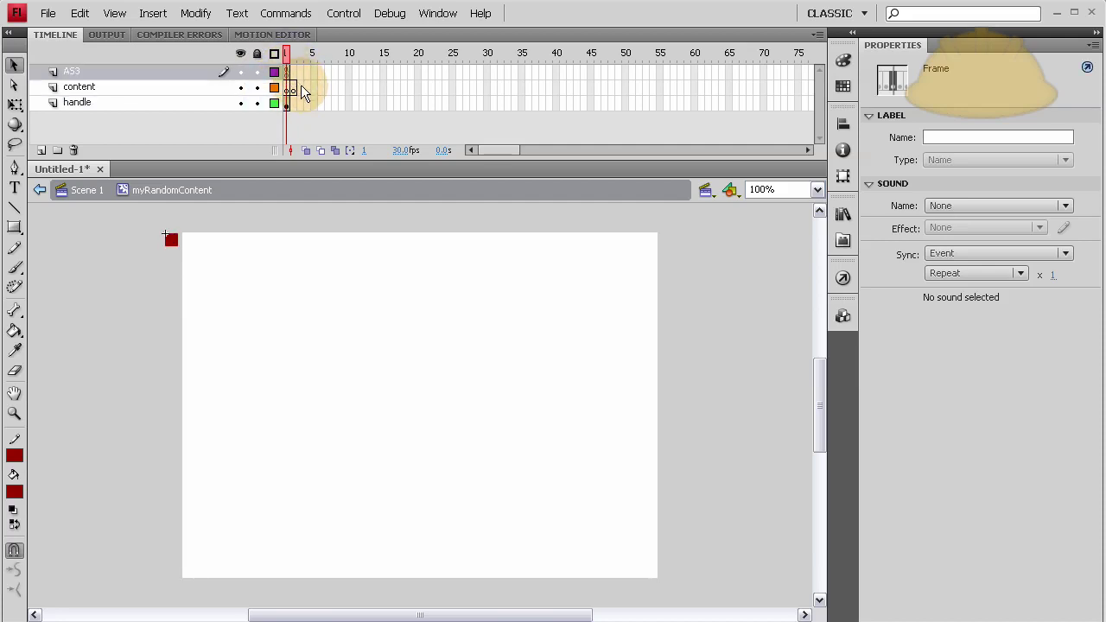
{"action": "left_click", "coordinate": [301, 87]}
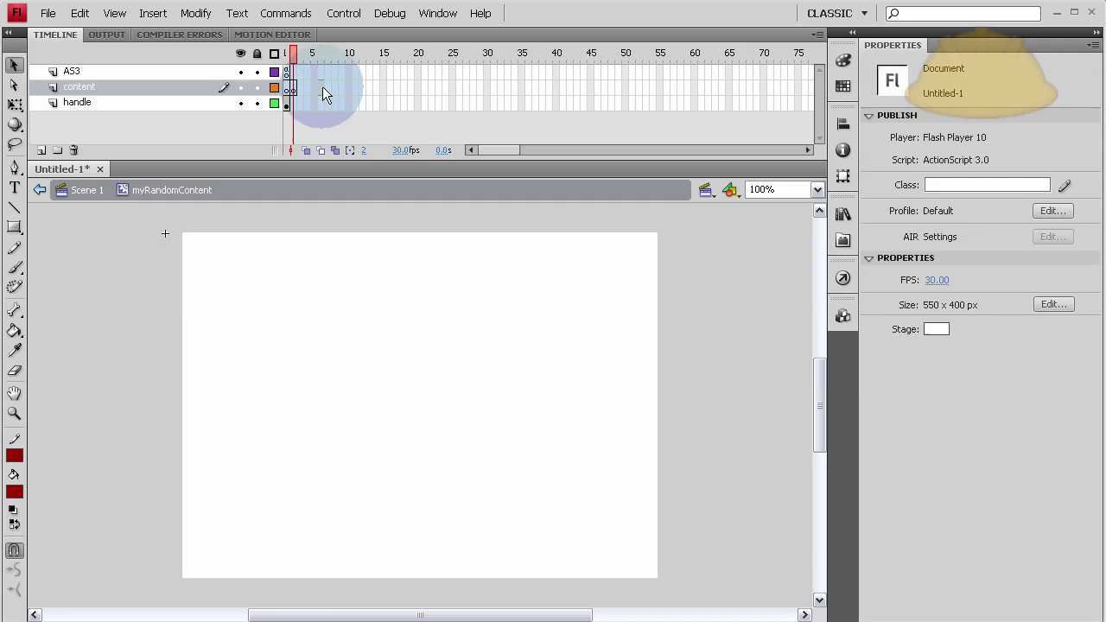
{"action": "left_click", "coordinate": [293, 87]}
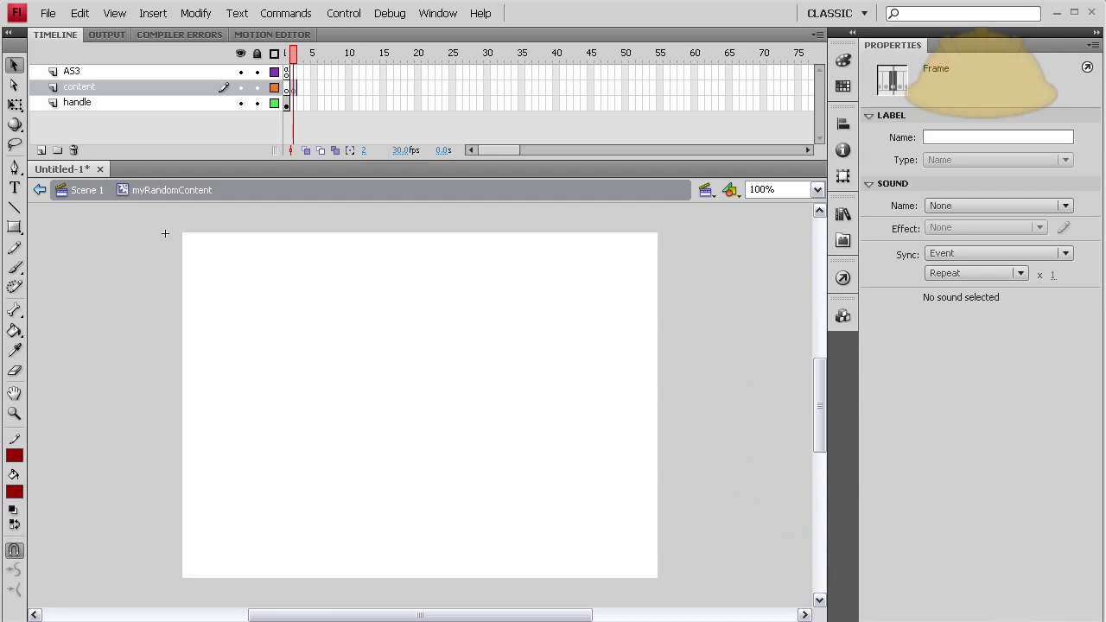
{"action": "left_click", "coordinate": [772, 536]}
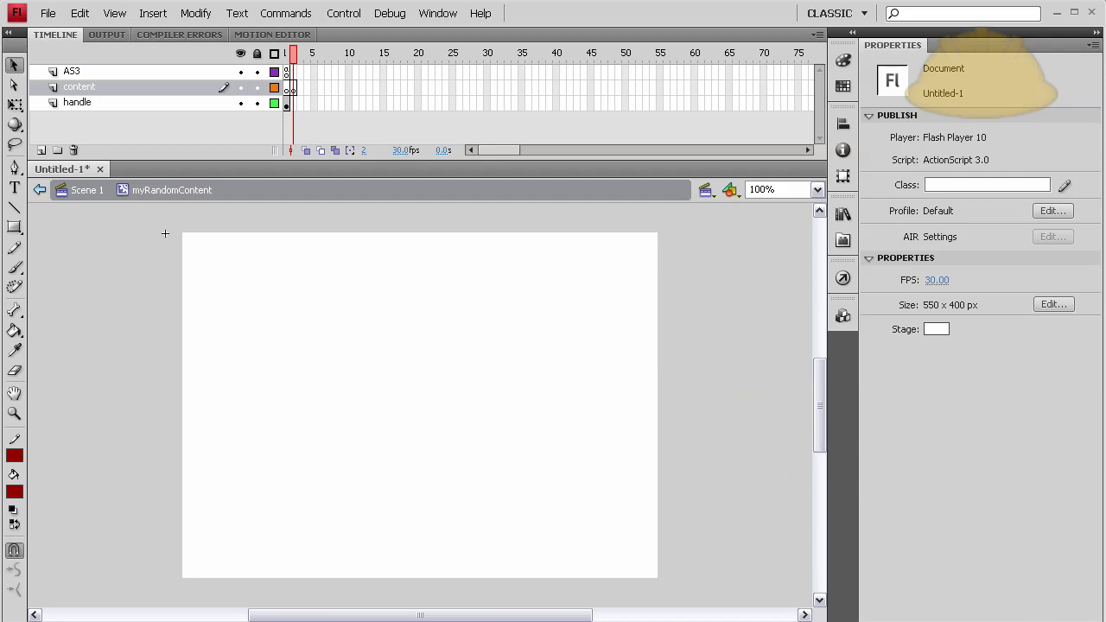
{"action": "left_click", "coordinate": [296, 83]}
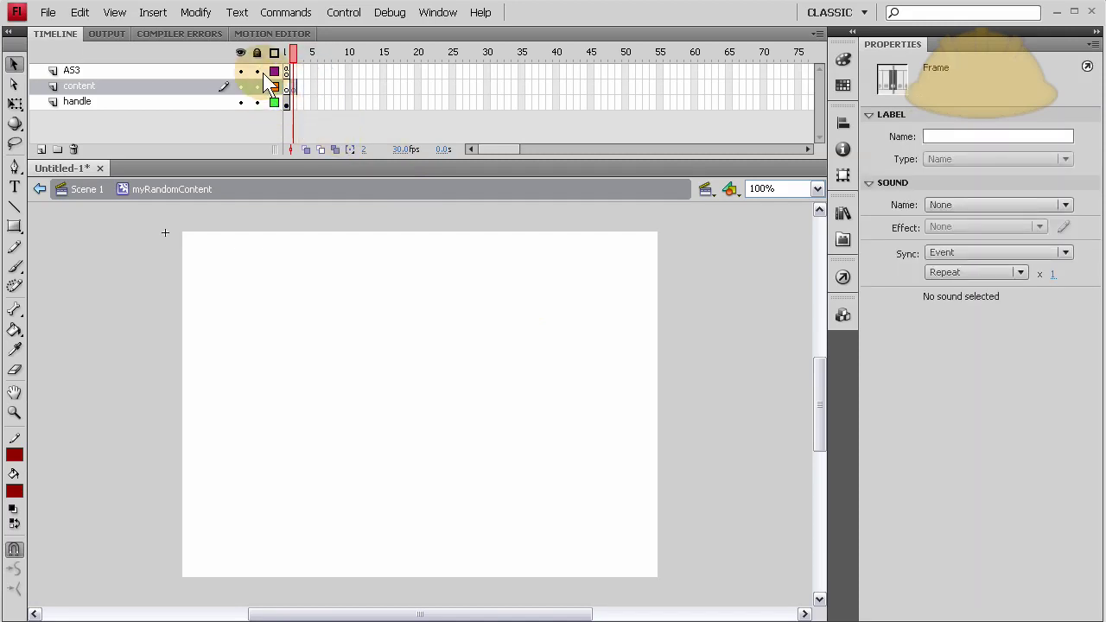
{"action": "left_click", "coordinate": [257, 71]}
{"action": "left_click", "coordinate": [259, 102]}
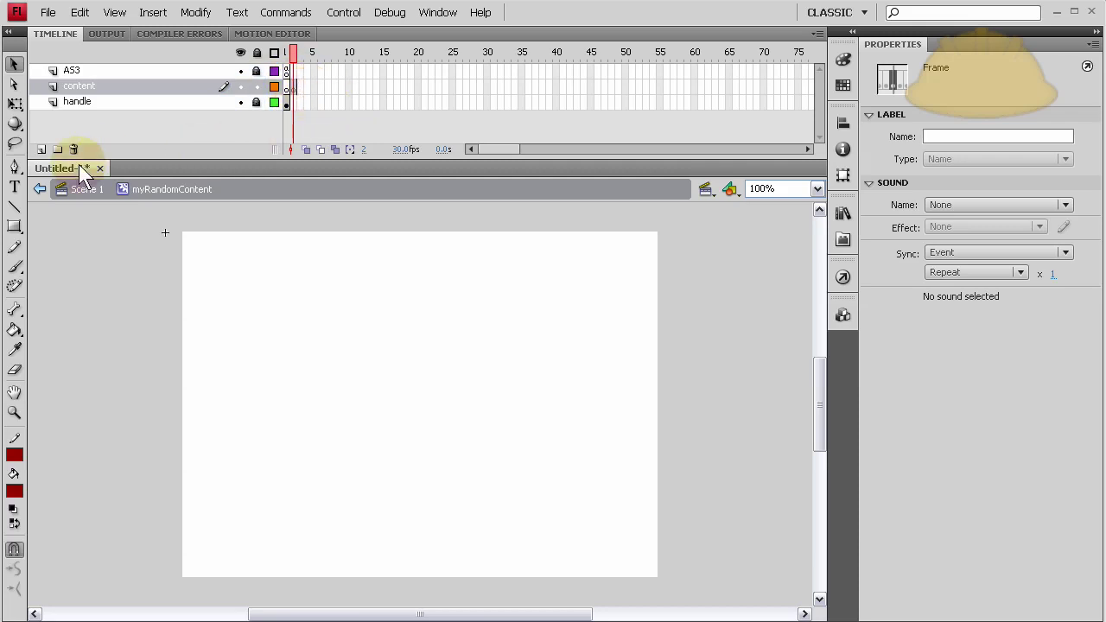
Create a text box on the stage reading 'Flash AS3'.
{"action": "left_click", "coordinate": [14, 187]}
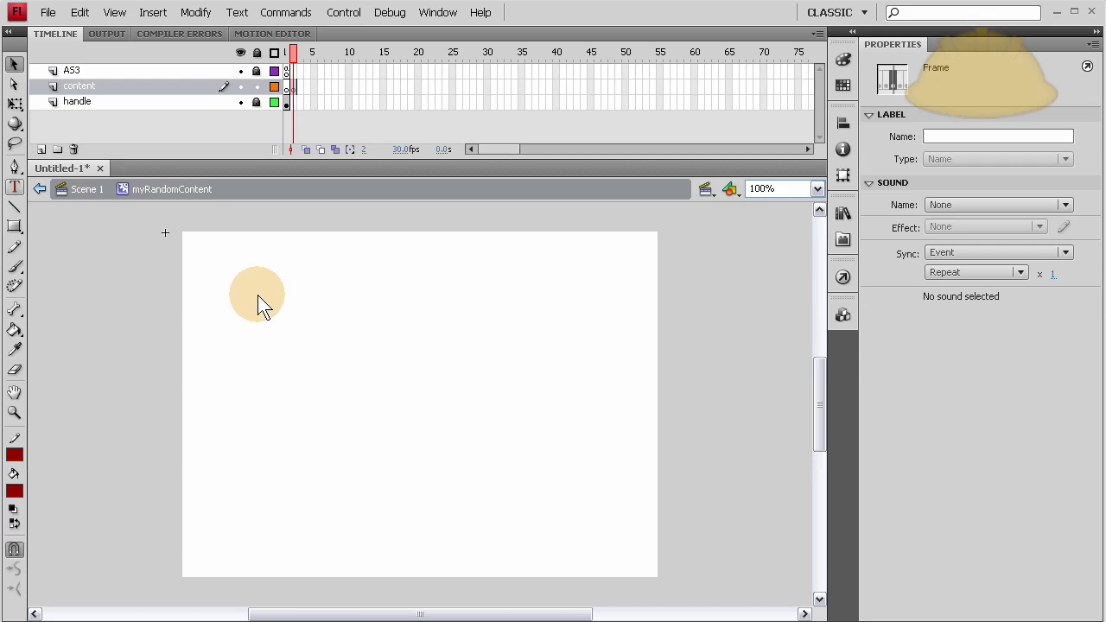
{"action": "left_click", "coordinate": [211, 260]}
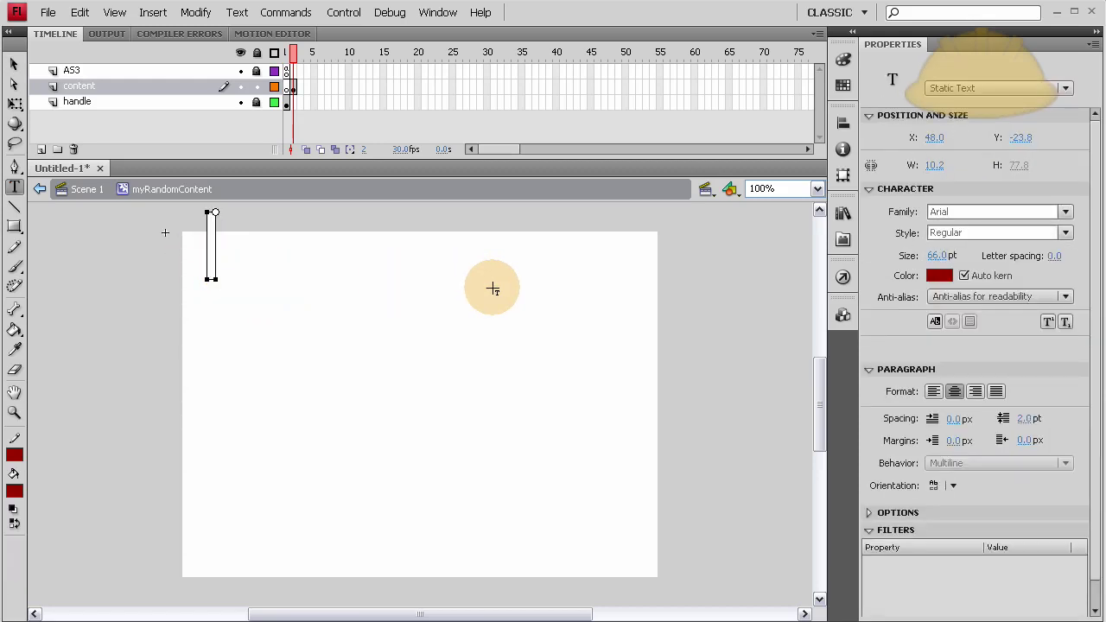
{"action": "type", "text": "Flash"}
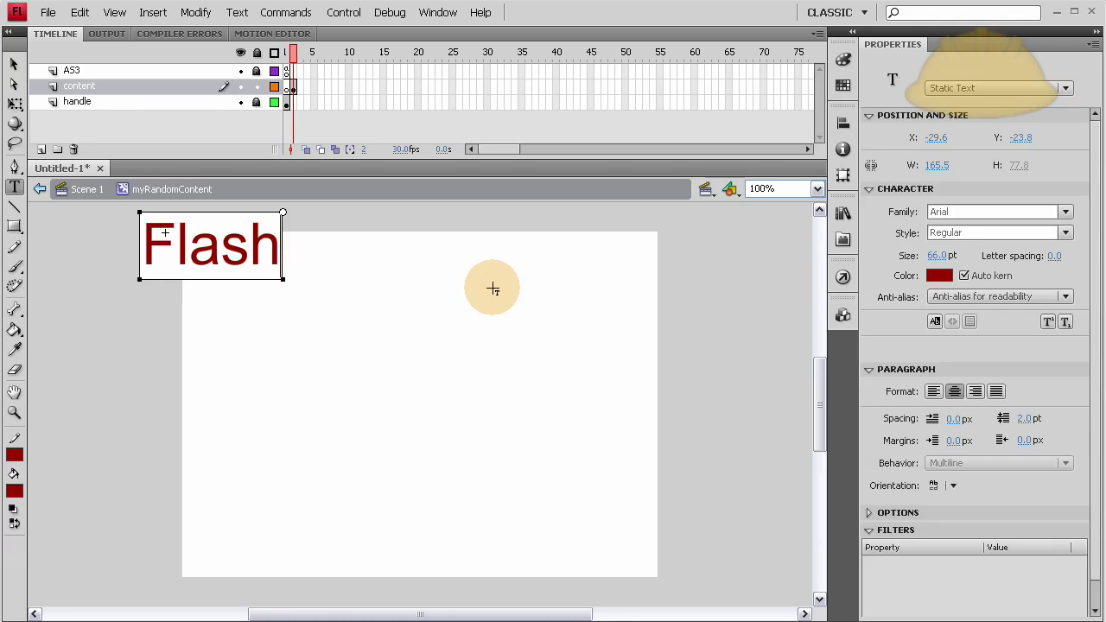
{"action": "type", "text": " AS3"}
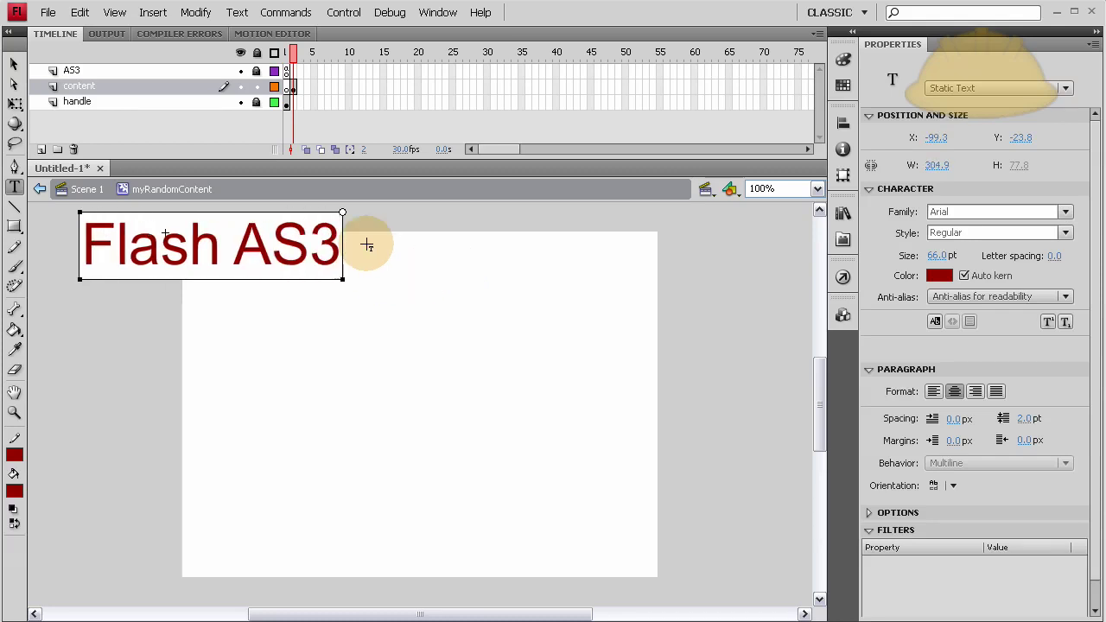
Move the Flash AS3 text to the stage centre and shrink it to 31 pt.
{"action": "left_click", "coordinate": [14, 64]}
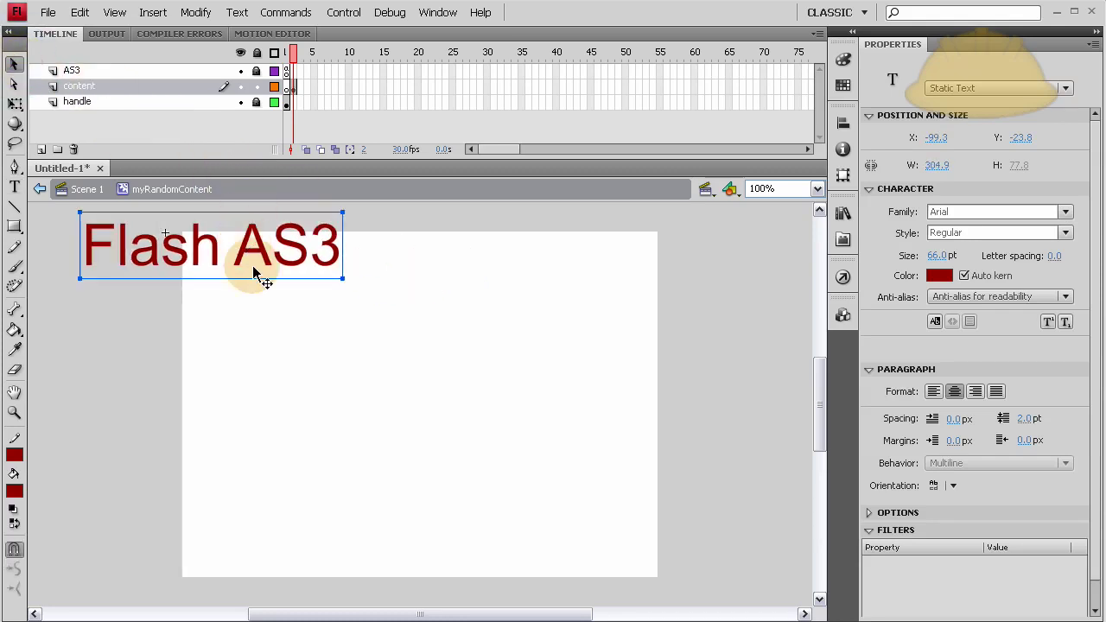
{"action": "left_click_drag", "start_coordinate": [254, 258], "coordinate": [450, 370]}
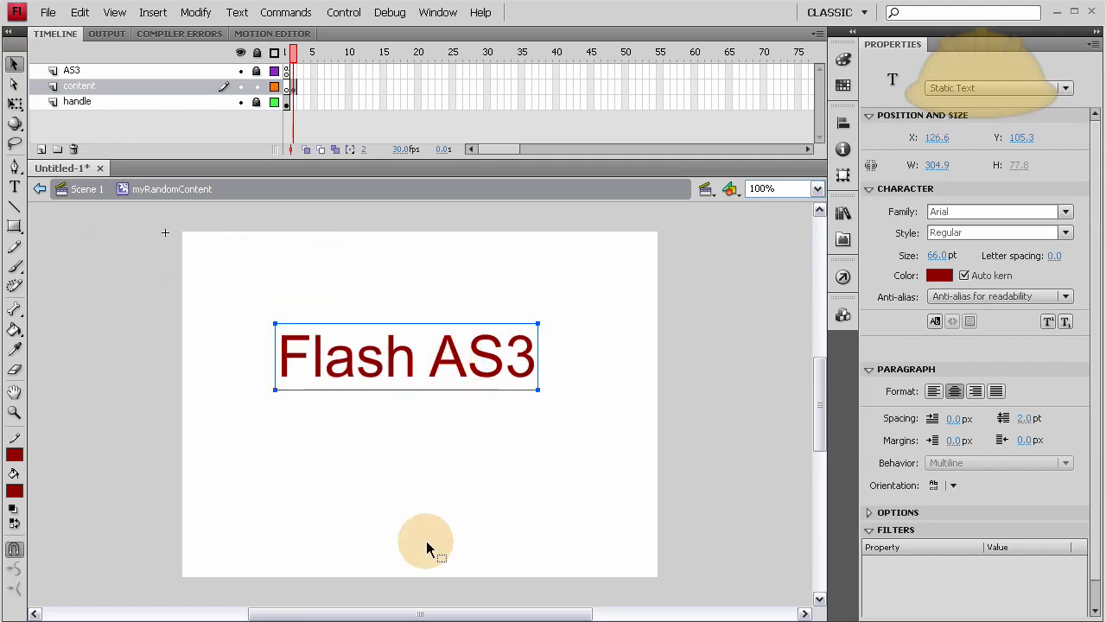
{"action": "left_click_drag", "start_coordinate": [937, 256], "coordinate": [907, 255]}
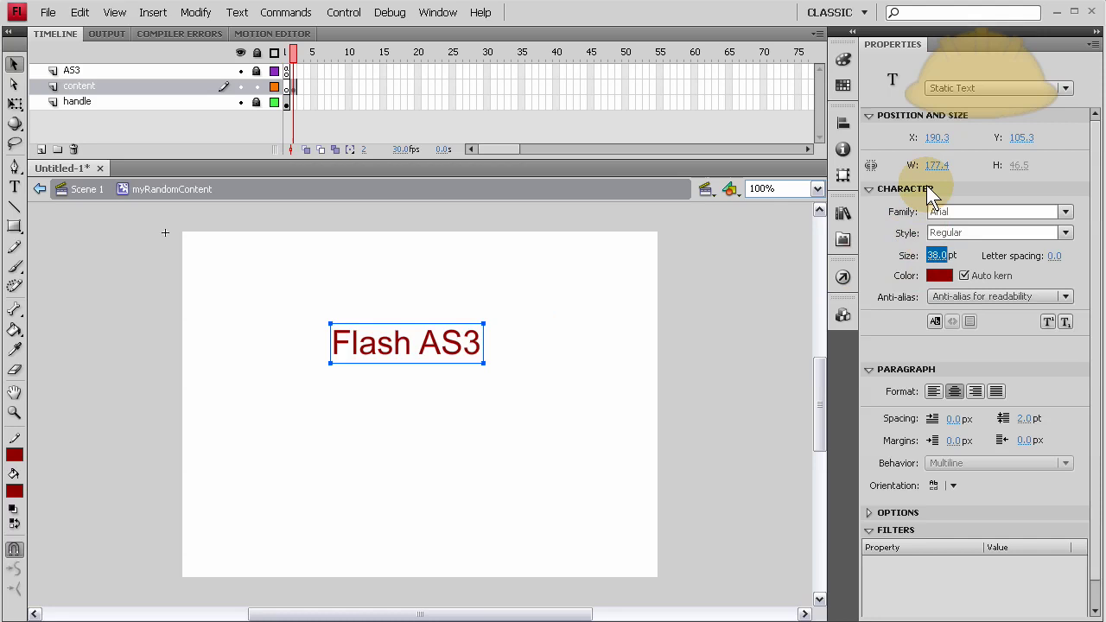
{"action": "left_click_drag", "start_coordinate": [938, 256], "coordinate": [936, 259]}
{"action": "left_click_drag", "start_coordinate": [407, 349], "coordinate": [433, 391]}
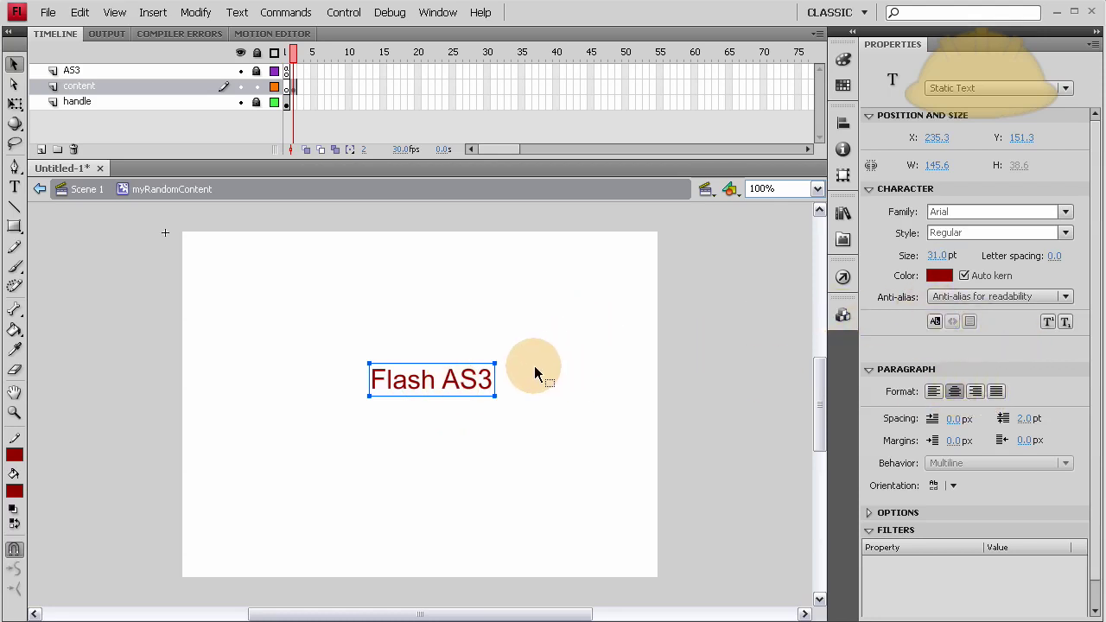
Nudge the Flash AS3 text a few pixels left so it sits centred.
{"action": "left_click", "coordinate": [753, 305]}
{"action": "left_click", "coordinate": [463, 372]}
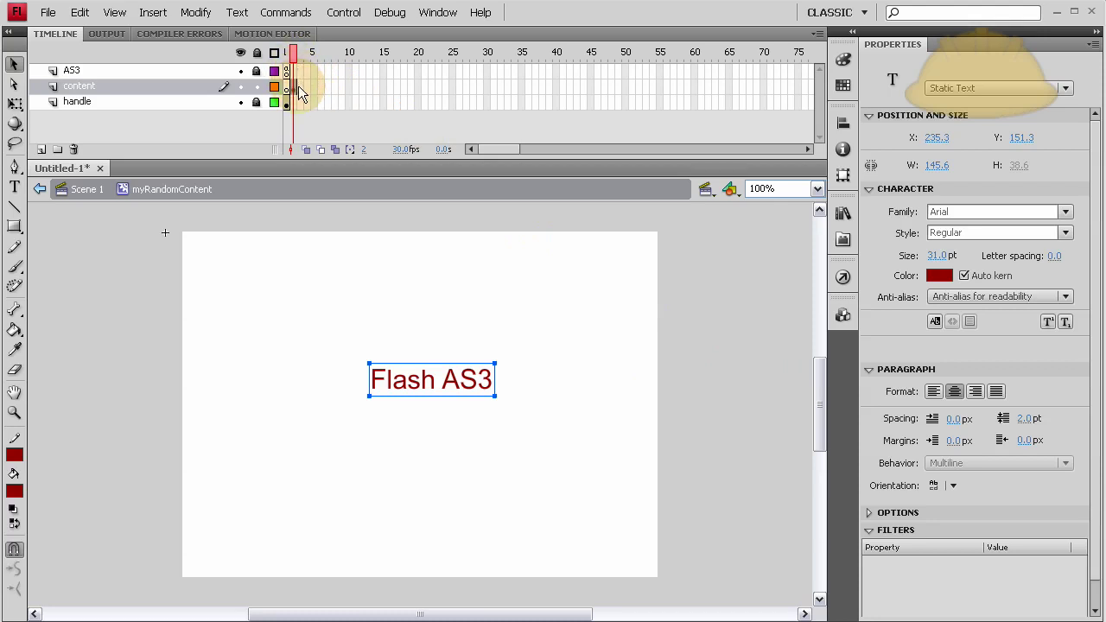
{"action": "left_click", "coordinate": [591, 264]}
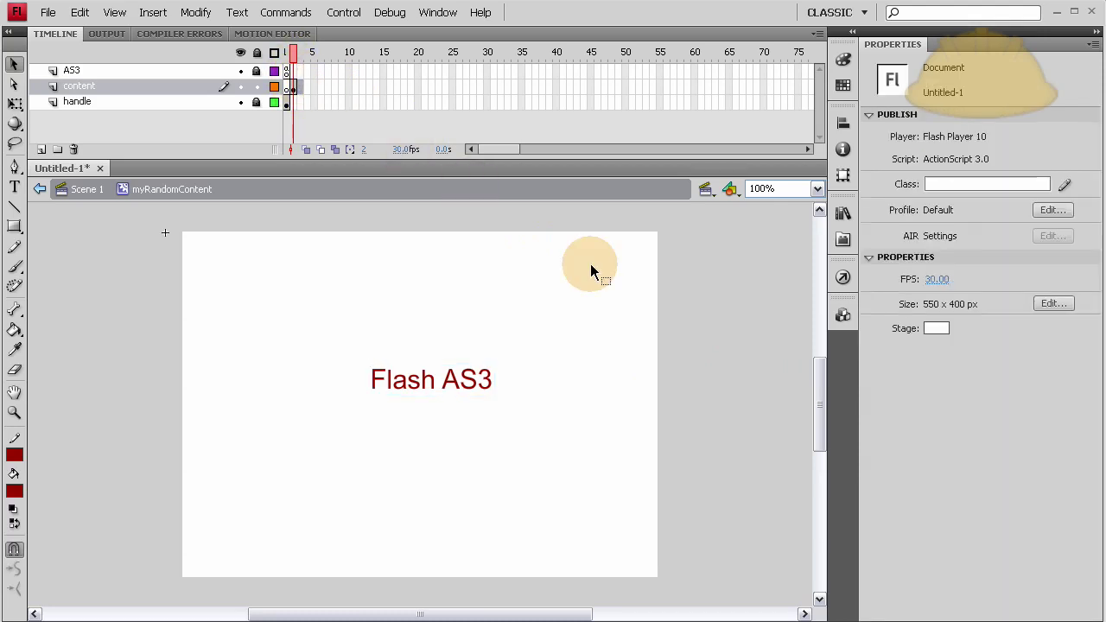
{"action": "left_click", "coordinate": [292, 86]}
{"action": "left_click", "coordinate": [739, 368]}
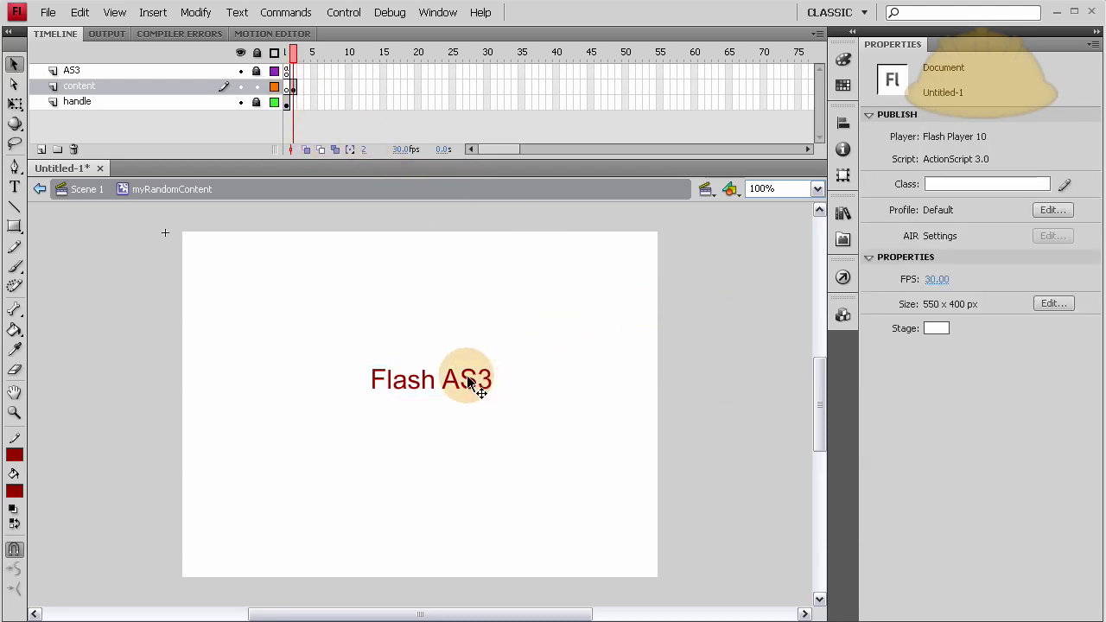
{"action": "left_click_drag", "start_coordinate": [481, 381], "coordinate": [468, 383]}
{"action": "key", "text": "Right"}
{"action": "key", "text": "Right"}
{"action": "key", "text": "Right"}
{"action": "key", "text": "Right"}
{"action": "key", "text": "Right"}
{"action": "key", "text": "Right"}
{"action": "key", "text": "Right"}
{"action": "key", "text": "Right"}
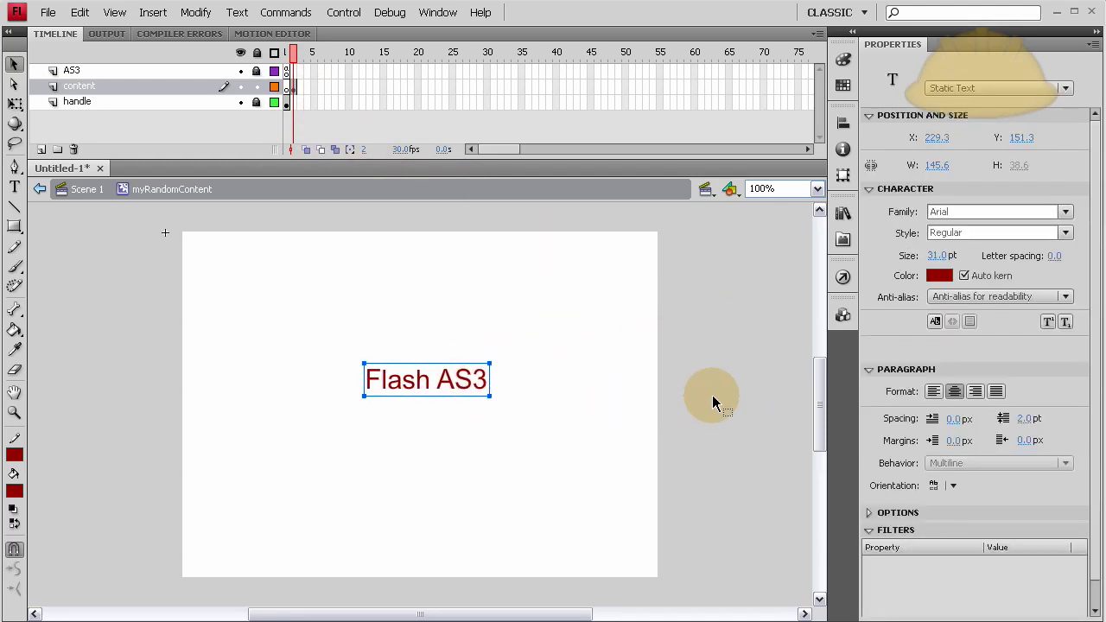
{"action": "left_click", "coordinate": [711, 400]}
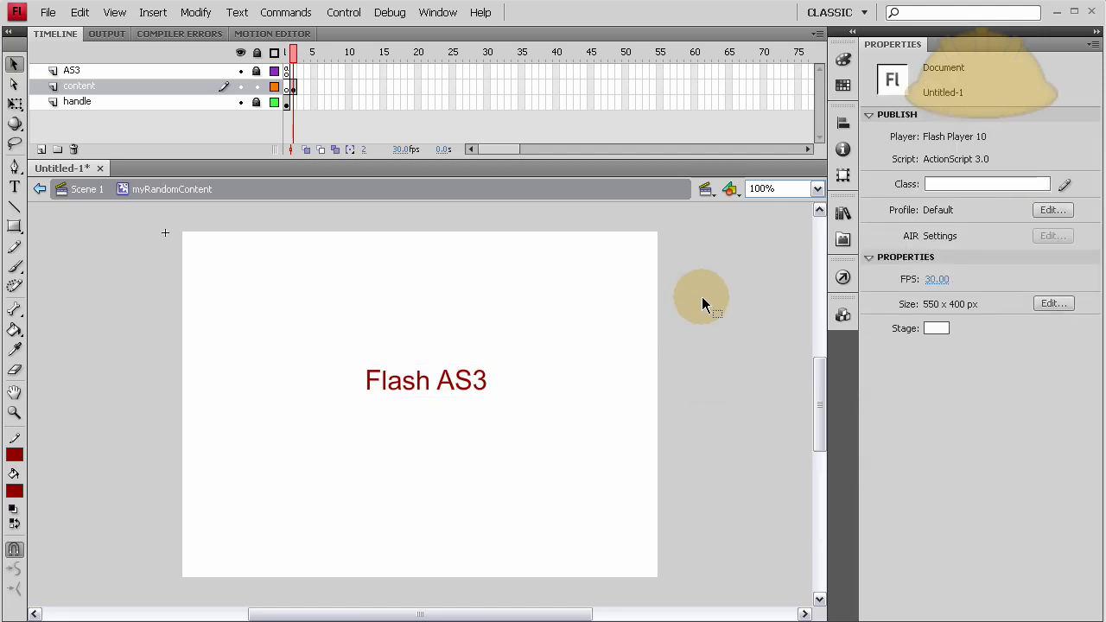
{"action": "left_click_drag", "start_coordinate": [477, 383], "coordinate": [475, 383]}
{"action": "left_click", "coordinate": [710, 379]}
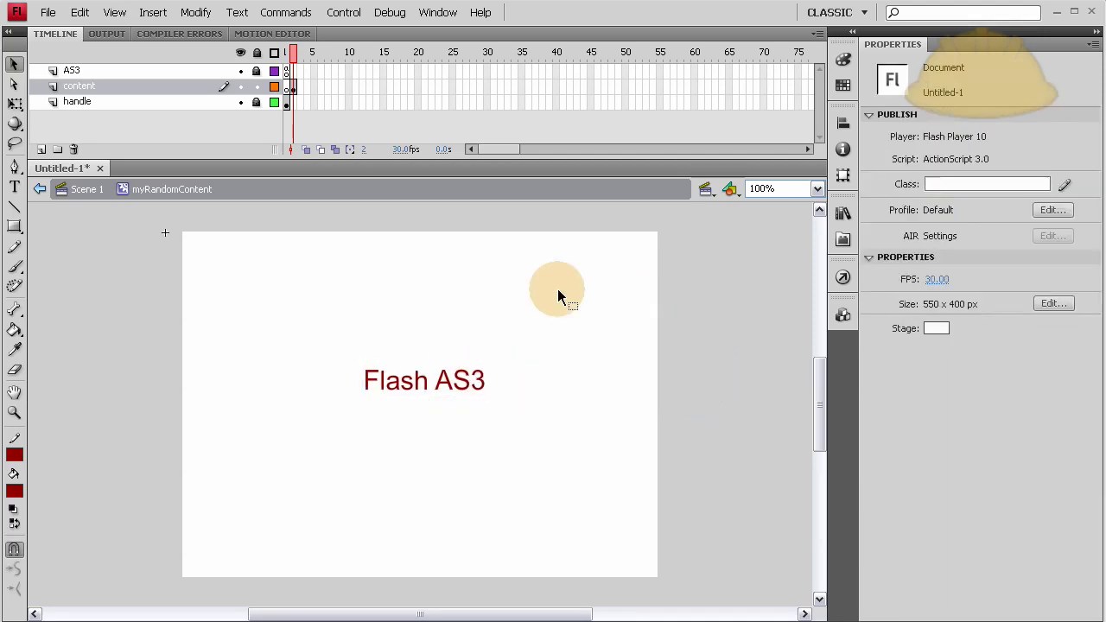
Select the AS3 layer's frames, then inspect the Fl icon in the Fireworks artwork.
{"action": "left_click", "coordinate": [296, 72]}
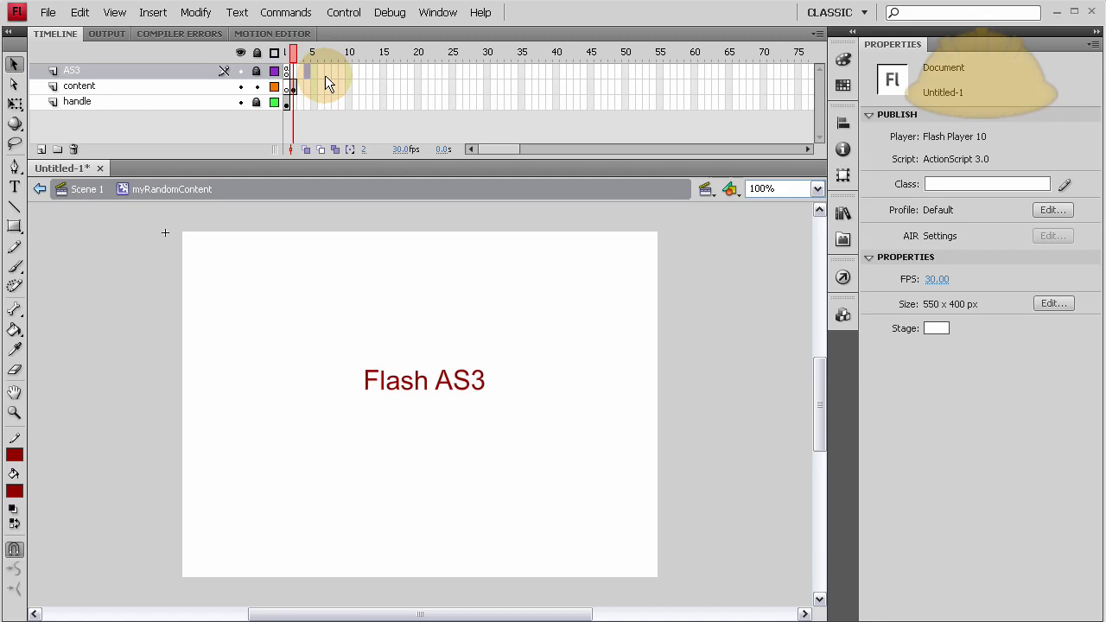
{"action": "left_click_drag", "start_coordinate": [292, 71], "coordinate": [325, 71]}
{"action": "left_click", "coordinate": [407, 383]}
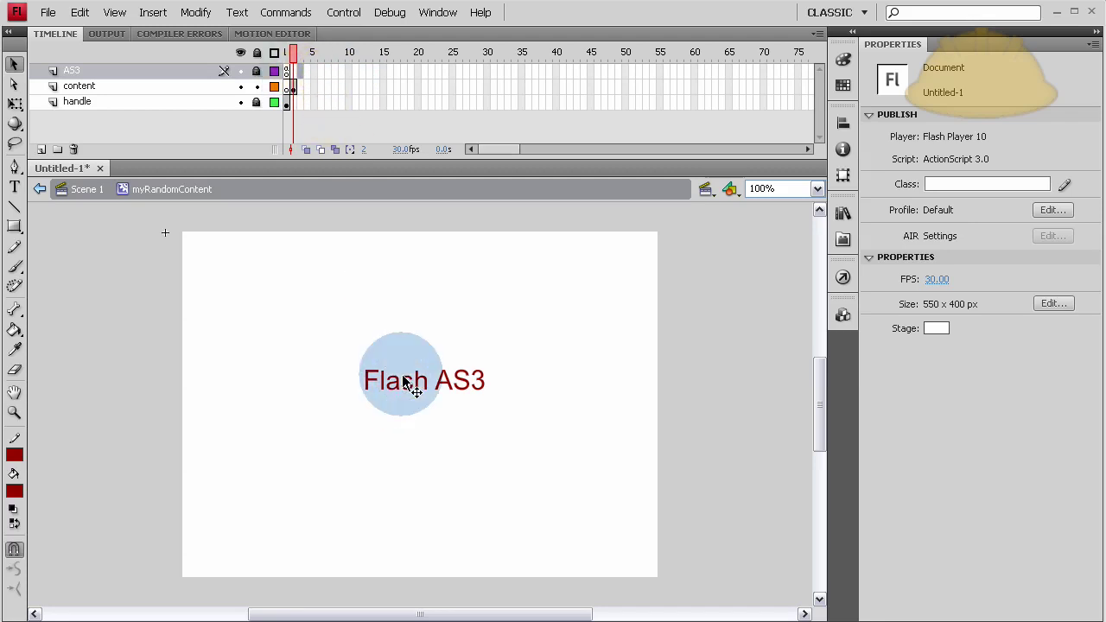
{"action": "left_click", "coordinate": [476, 475]}
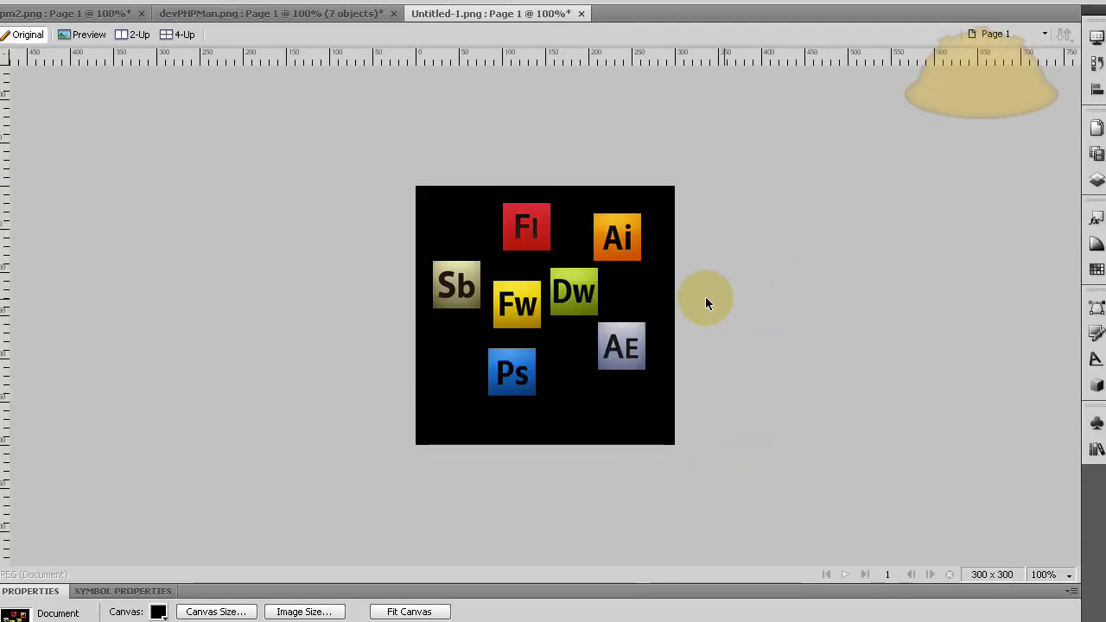
{"action": "left_click", "coordinate": [533, 227]}
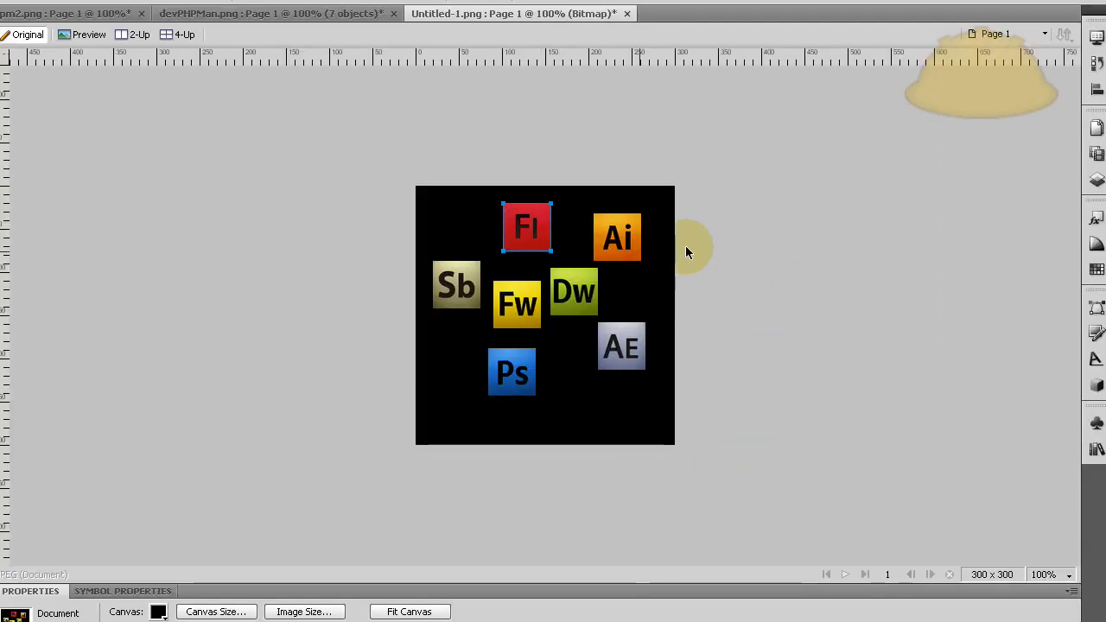
{"action": "left_click", "coordinate": [756, 424]}
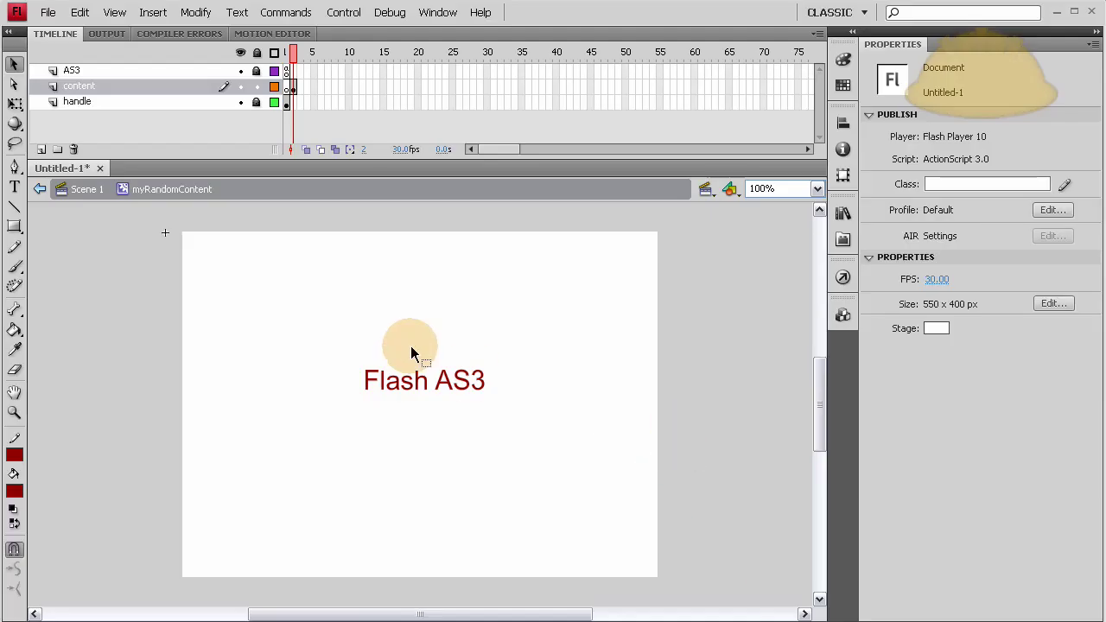
Import the Fireworks Fl icon to the stage as a movie clip and nudge it down.
{"action": "left_click", "coordinate": [403, 389]}
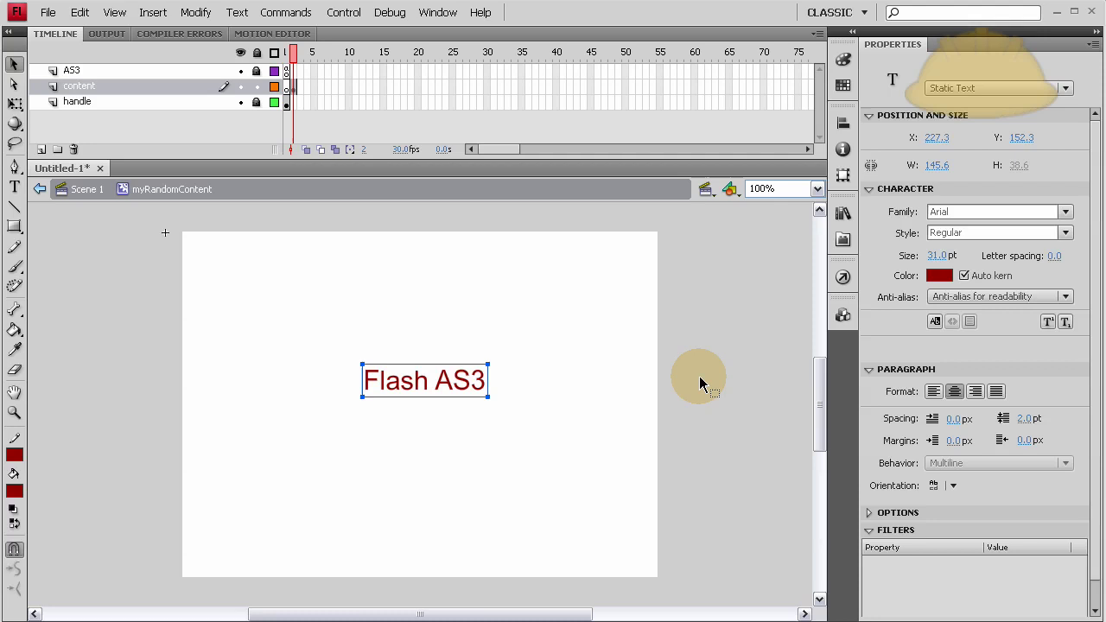
{"action": "key", "text": "ctrl+Return"}
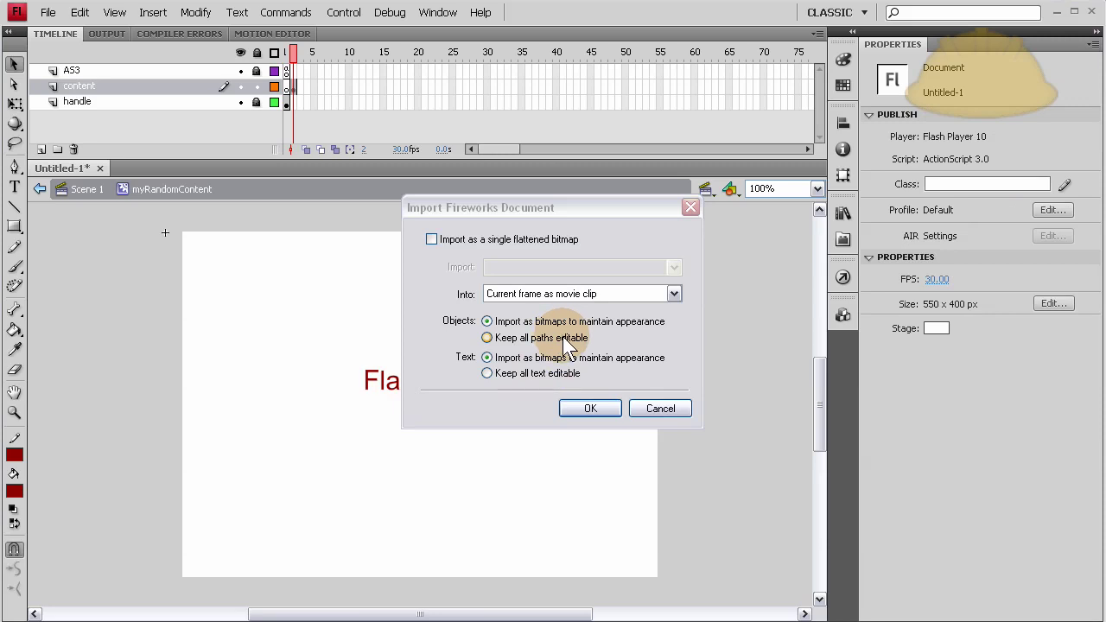
{"action": "left_click", "coordinate": [596, 406]}
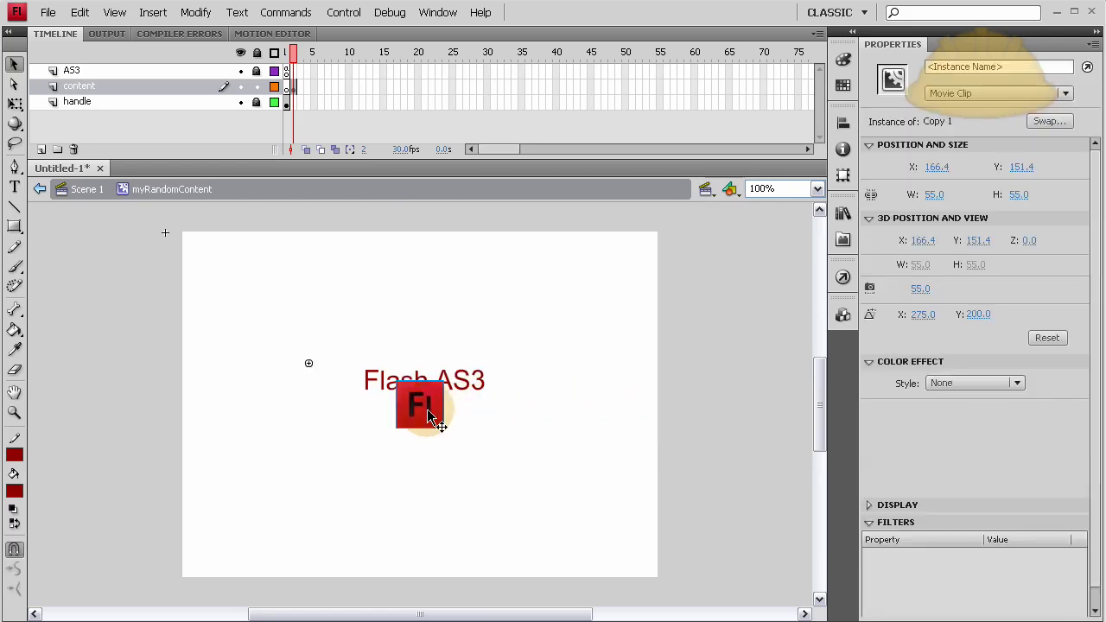
{"action": "key", "text": "Down"}
{"action": "key", "text": "Down"}
{"action": "key", "text": "Down"}
{"action": "key", "text": "Down"}
{"action": "key", "text": "Down"}
{"action": "key", "text": "Down"}
{"action": "key", "text": "Down"}
{"action": "key", "text": "Down"}
{"action": "key", "text": "Down"}
{"action": "key", "text": "Down"}
{"action": "key", "text": "Down"}
{"action": "key", "text": "Down"}
{"action": "key", "text": "Down"}
{"action": "key", "text": "Down"}
{"action": "key", "text": "Down"}
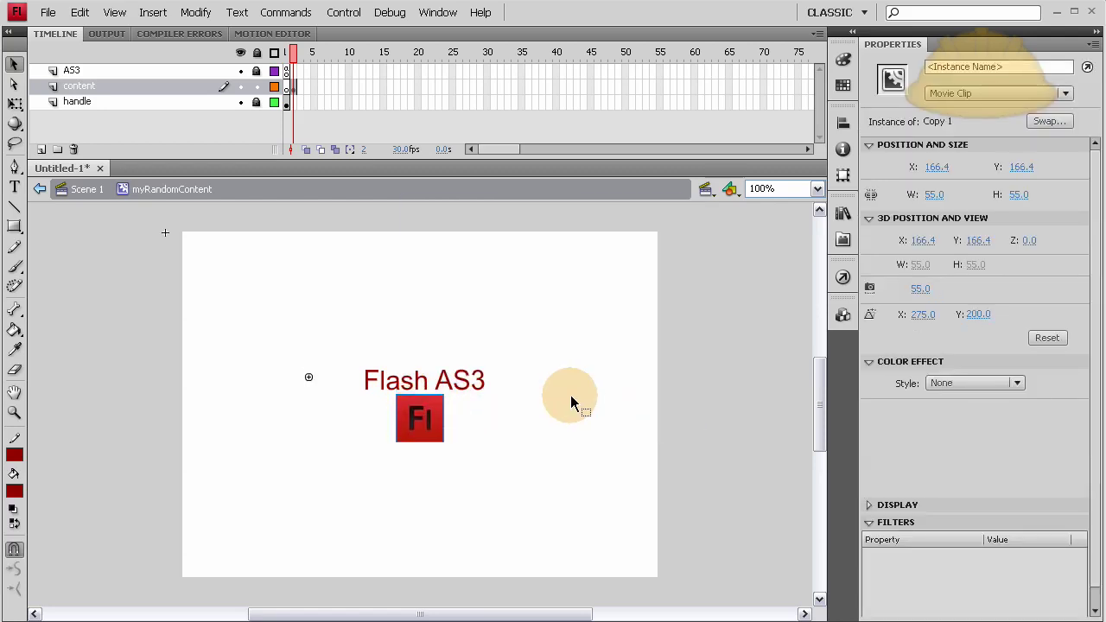
{"action": "key", "text": "Down"}
{"action": "key", "text": "Down"}
{"action": "key", "text": "Down"}
{"action": "key", "text": "Down"}
{"action": "key", "text": "Down"}
{"action": "key", "text": "Down"}
{"action": "key", "text": "Down"}
{"action": "key", "text": "Down"}
{"action": "key", "text": "Down"}
{"action": "key", "text": "Down"}
{"action": "key", "text": "Down"}
{"action": "key", "text": "Down"}
Move the Flash AS3 text and Fl icon together to the stage's upper left.
{"action": "left_click", "coordinate": [582, 393]}
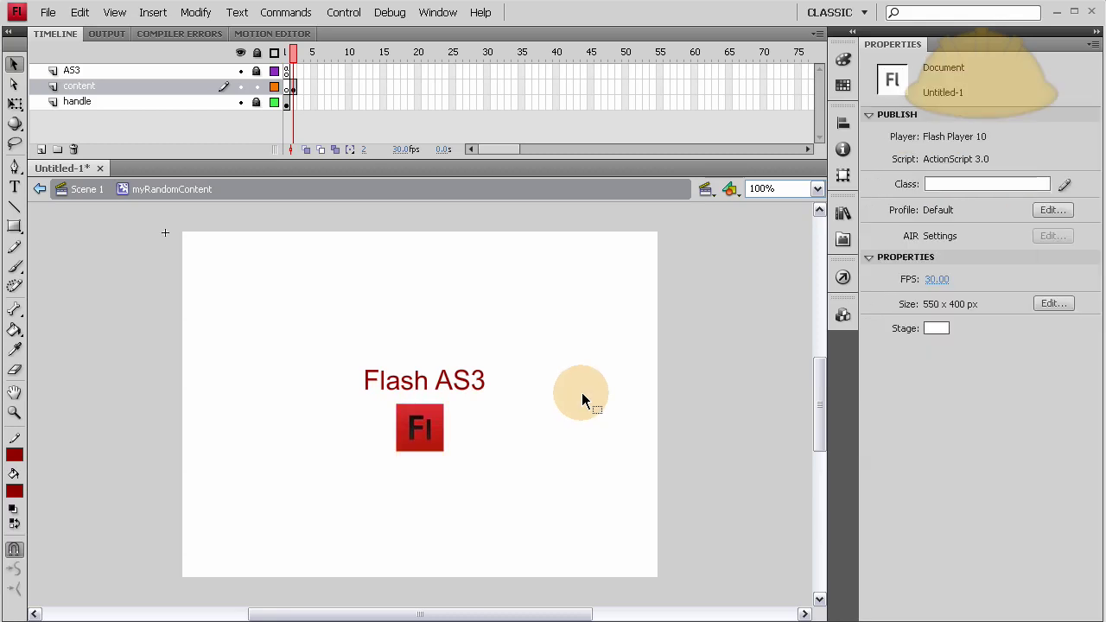
{"action": "left_click", "coordinate": [435, 426]}
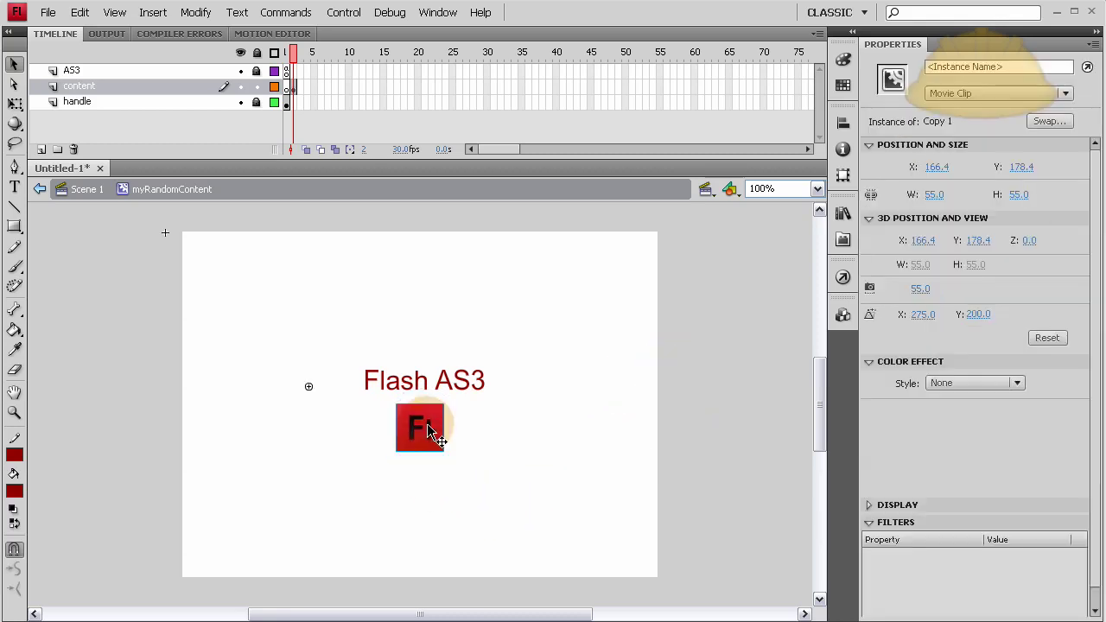
{"action": "left_click", "coordinate": [462, 382], "text": "shift"}
{"action": "left_click_drag", "start_coordinate": [460, 388], "coordinate": [360, 270]}
{"action": "left_click", "coordinate": [711, 350]}
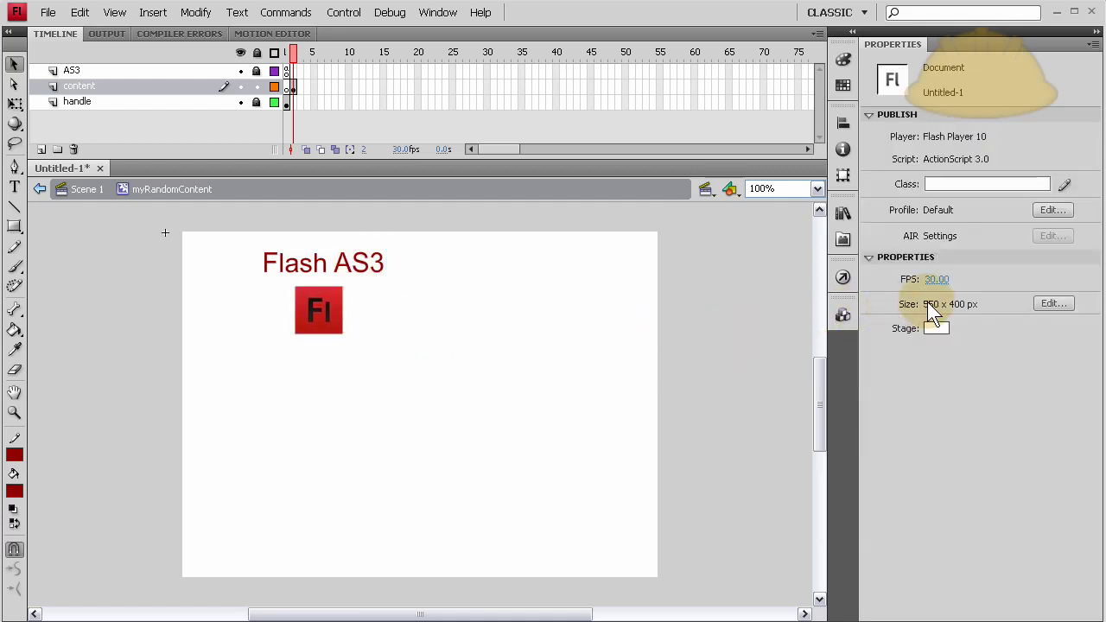
Resize the stage to 200 x 100 px in Document Properties.
{"action": "left_click", "coordinate": [1053, 304]}
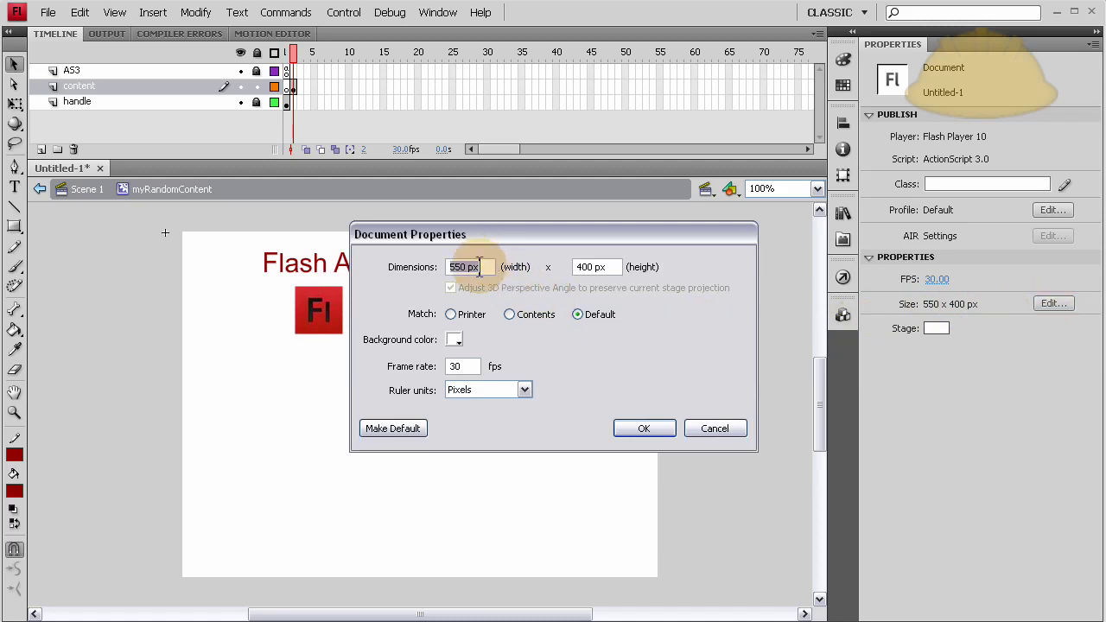
{"action": "left_click_drag", "start_coordinate": [467, 267], "coordinate": [448, 268]}
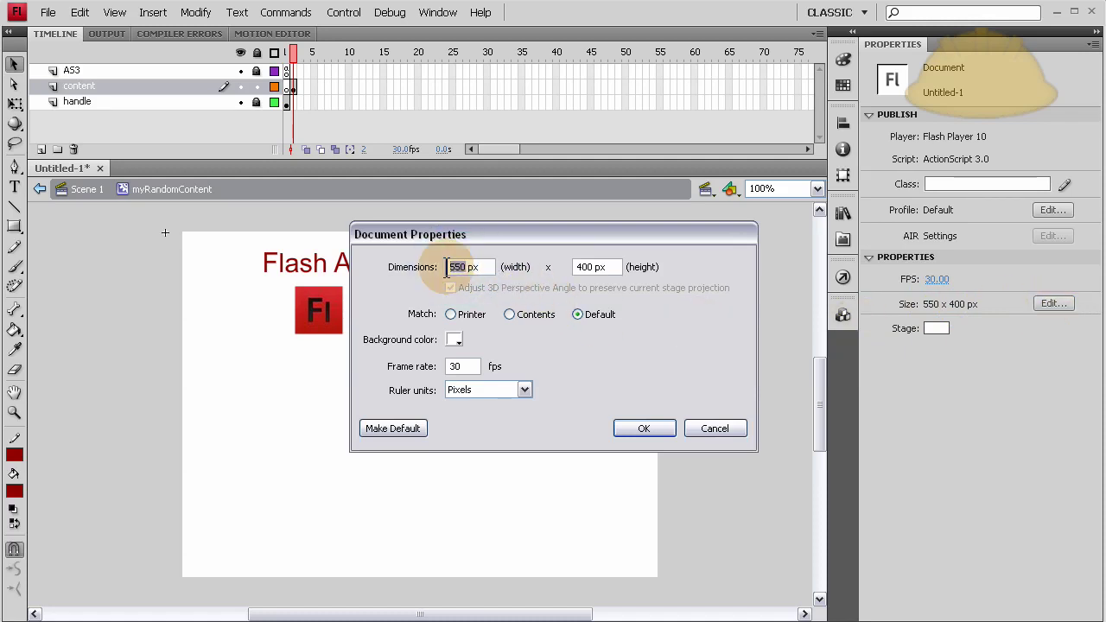
{"action": "type", "text": "200"}
{"action": "left_click_drag", "start_coordinate": [589, 267], "coordinate": [528, 264]}
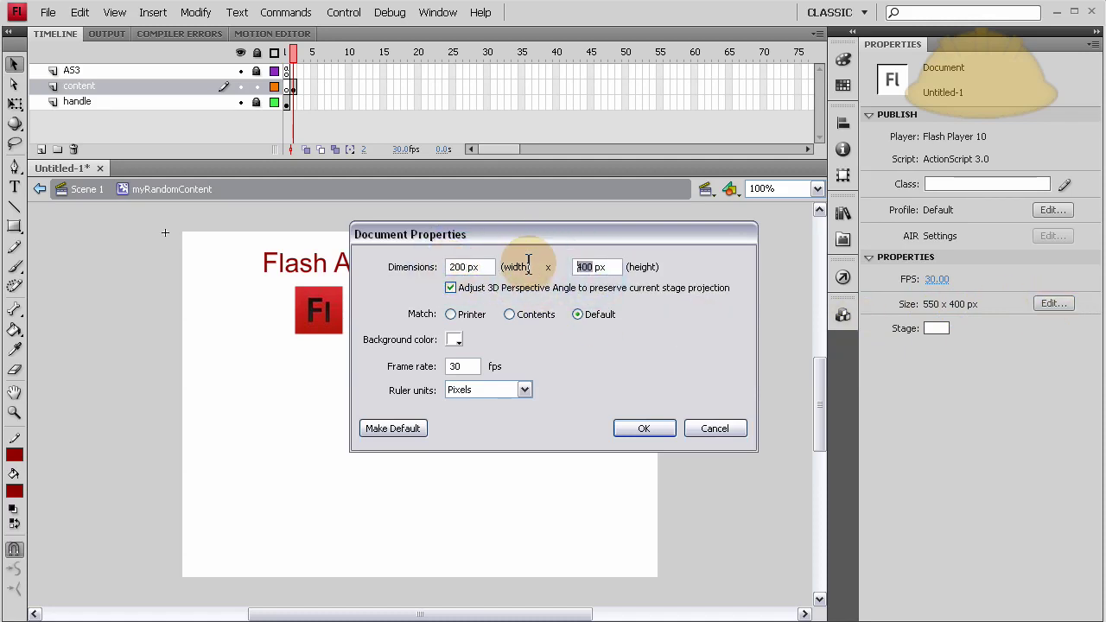
{"action": "type", "text": "100"}
{"action": "left_click", "coordinate": [643, 429]}
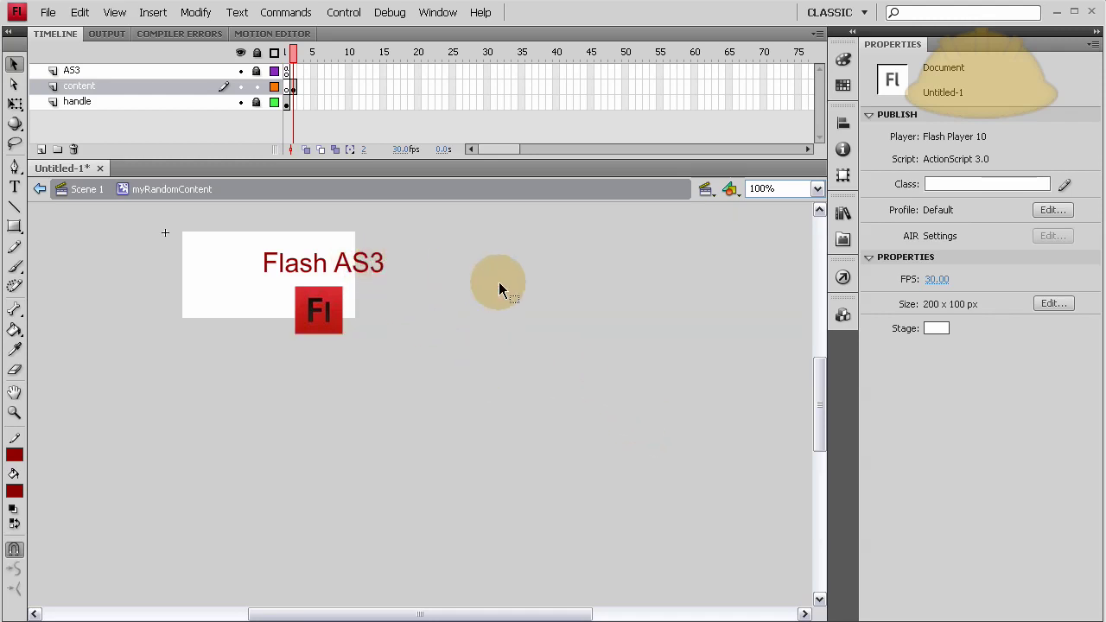
Change the stage to 300 x 150 px and re-centre the Fl icon and Flash AS3 title.
{"action": "left_click", "coordinate": [1053, 304]}
{"action": "left_click_drag", "start_coordinate": [469, 267], "coordinate": [439, 268]}
{"action": "type", "text": "300"}
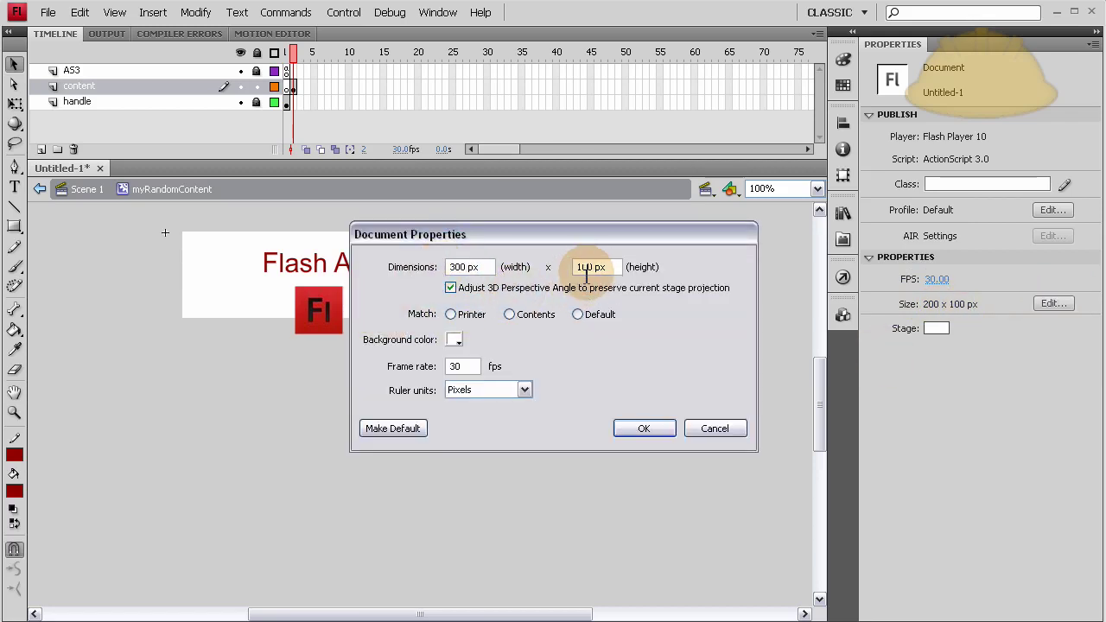
{"action": "left_click_drag", "start_coordinate": [604, 267], "coordinate": [557, 275]}
{"action": "left_click", "coordinate": [576, 268]}
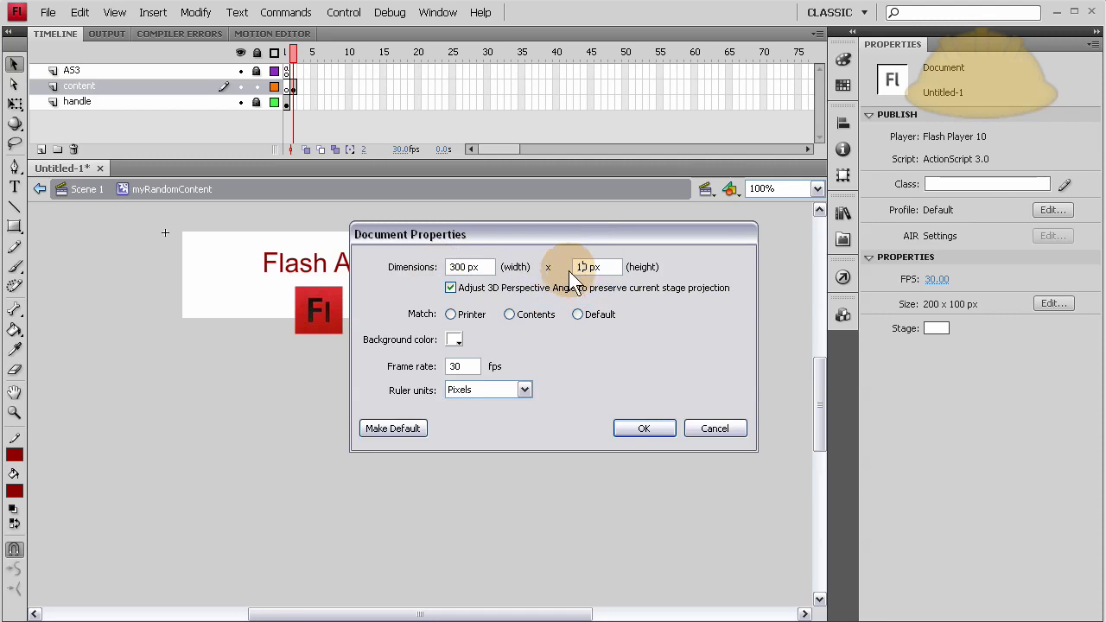
{"action": "type", "text": "0"}
{"action": "left_click", "coordinate": [644, 429]}
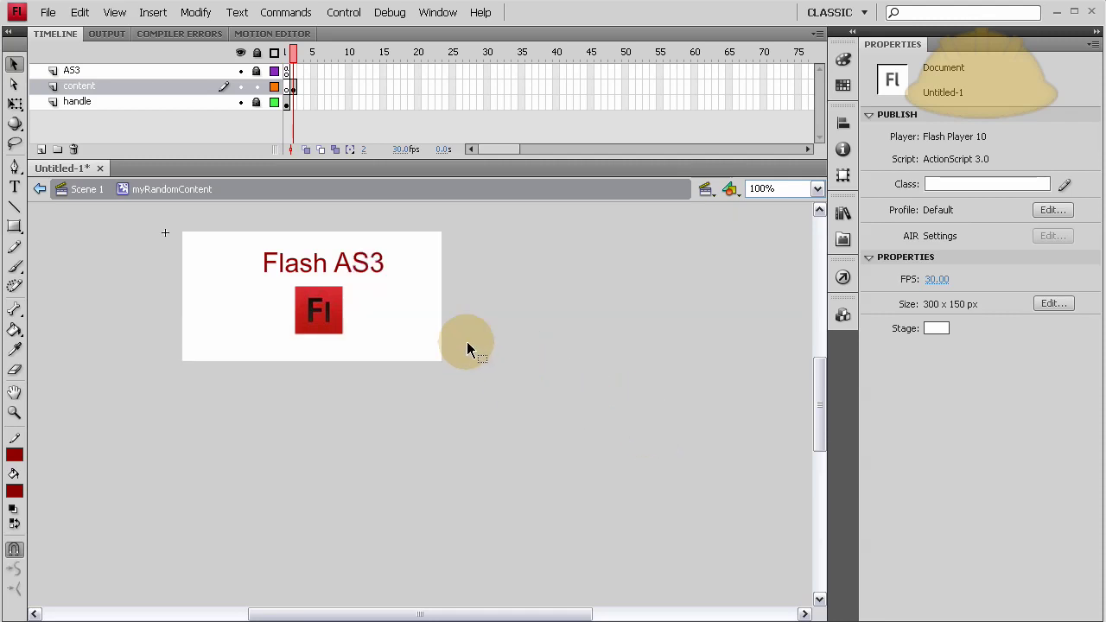
{"action": "left_click_drag", "start_coordinate": [321, 308], "coordinate": [312, 325]}
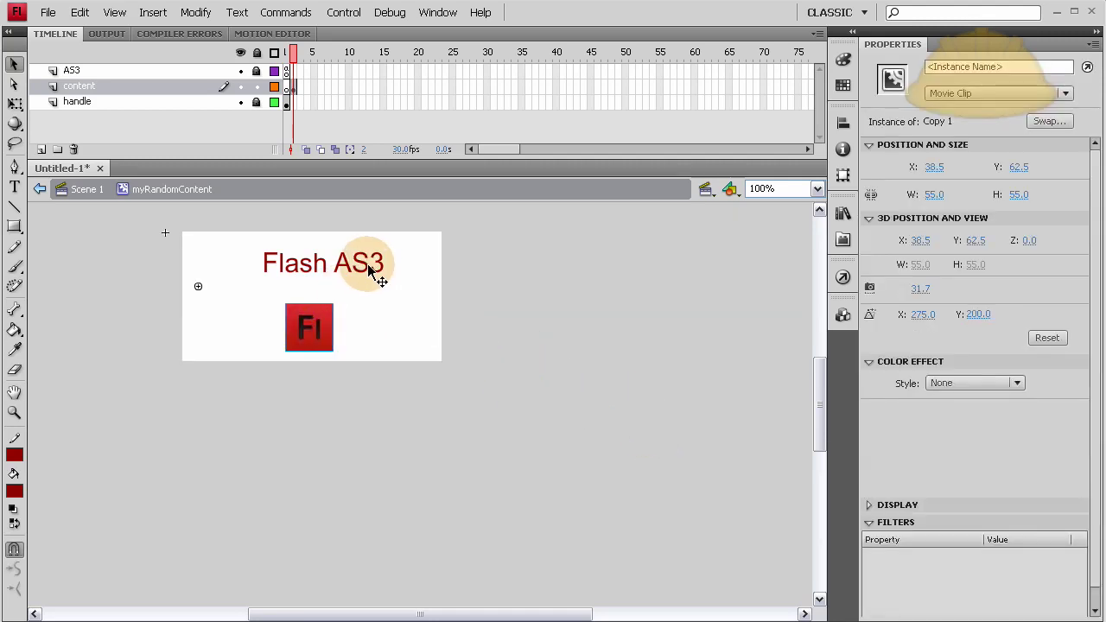
{"action": "left_click_drag", "start_coordinate": [370, 271], "coordinate": [357, 291]}
Add a new content keyframe and retype its title as 'Dreamweaver'.
{"action": "left_click", "coordinate": [497, 279]}
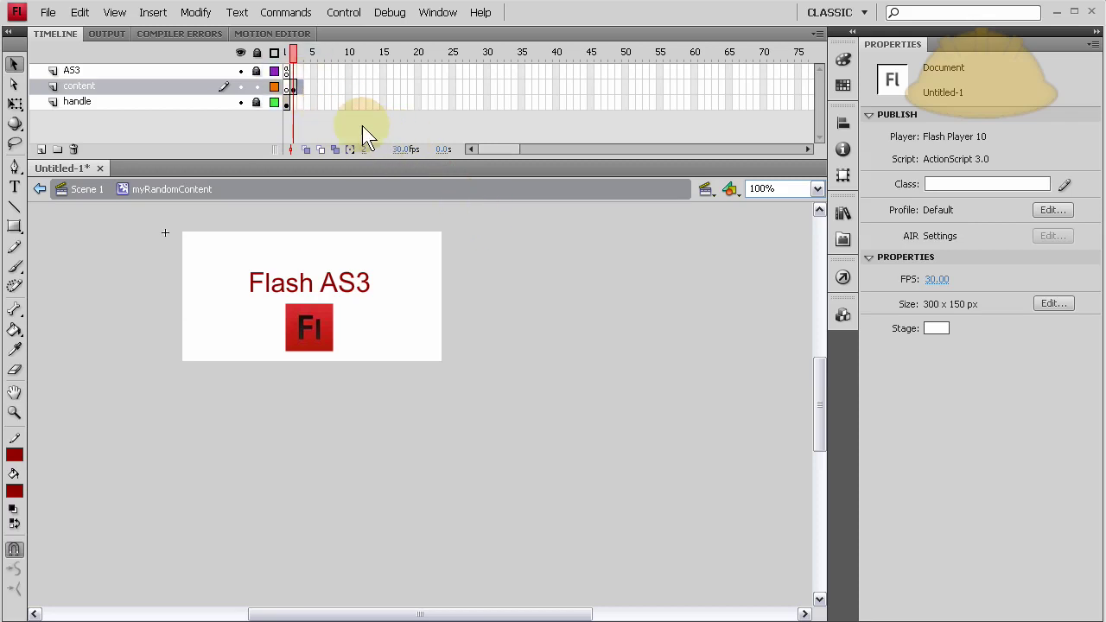
{"action": "key", "text": "F6"}
{"action": "left_click", "coordinate": [524, 321]}
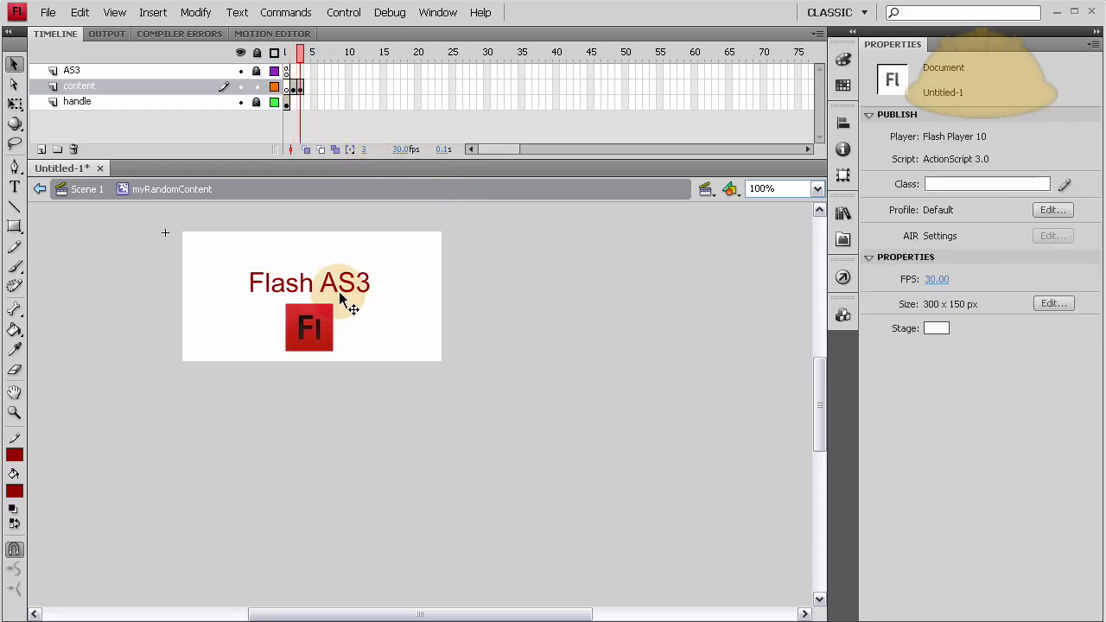
{"action": "double_click", "coordinate": [365, 282]}
{"action": "left_click_drag", "start_coordinate": [373, 287], "coordinate": [233, 278]}
{"action": "type", "text": "Dre"}
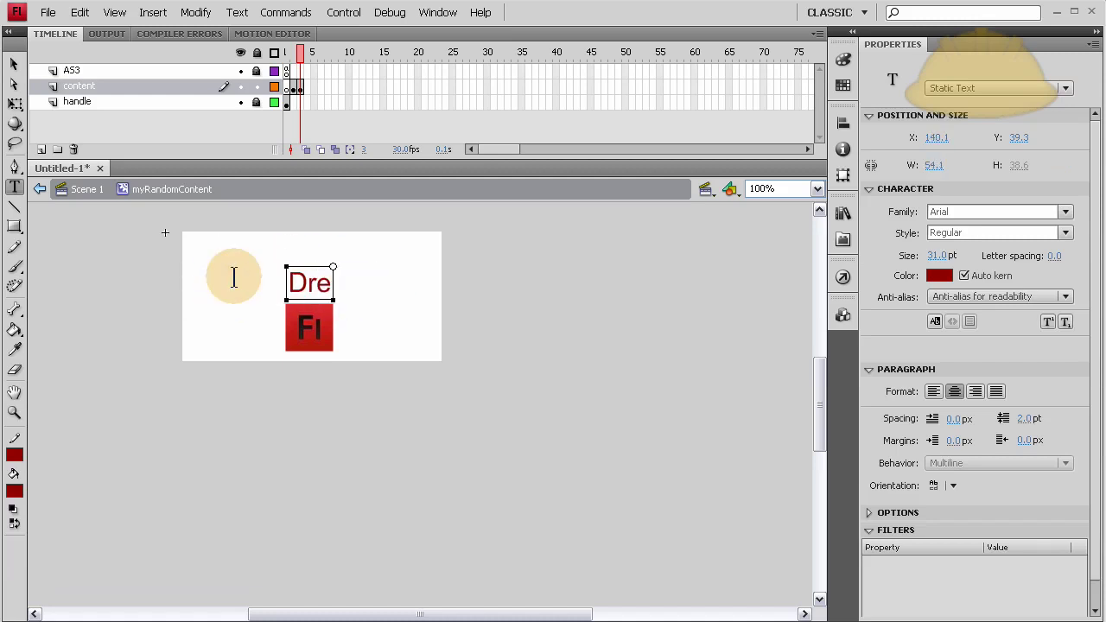
{"action": "type", "text": "amweaver"}
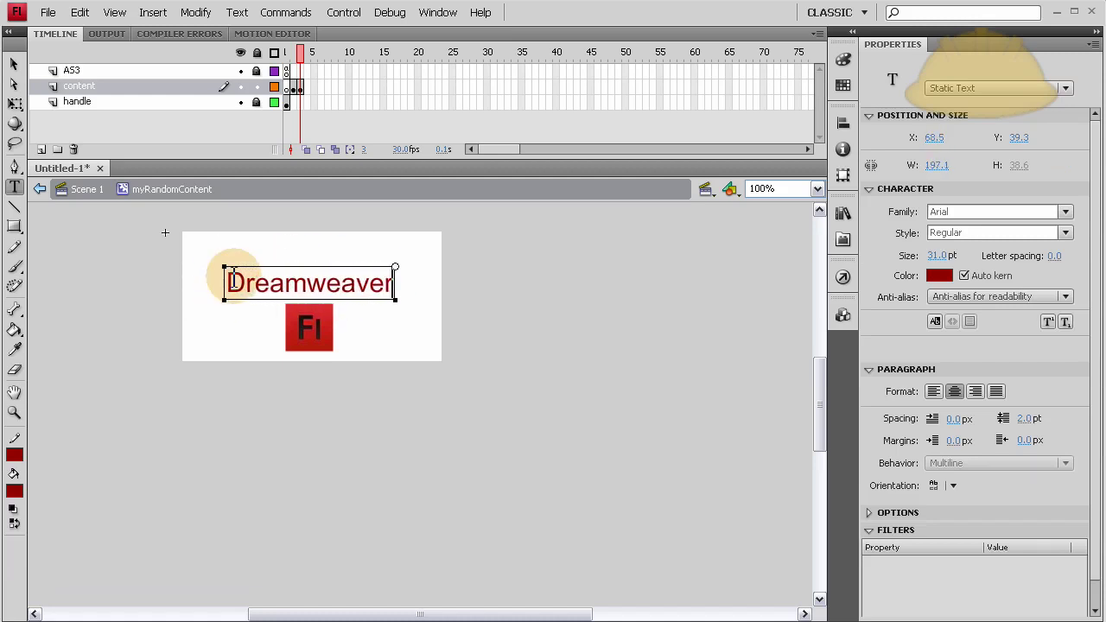
{"action": "left_click", "coordinate": [463, 317]}
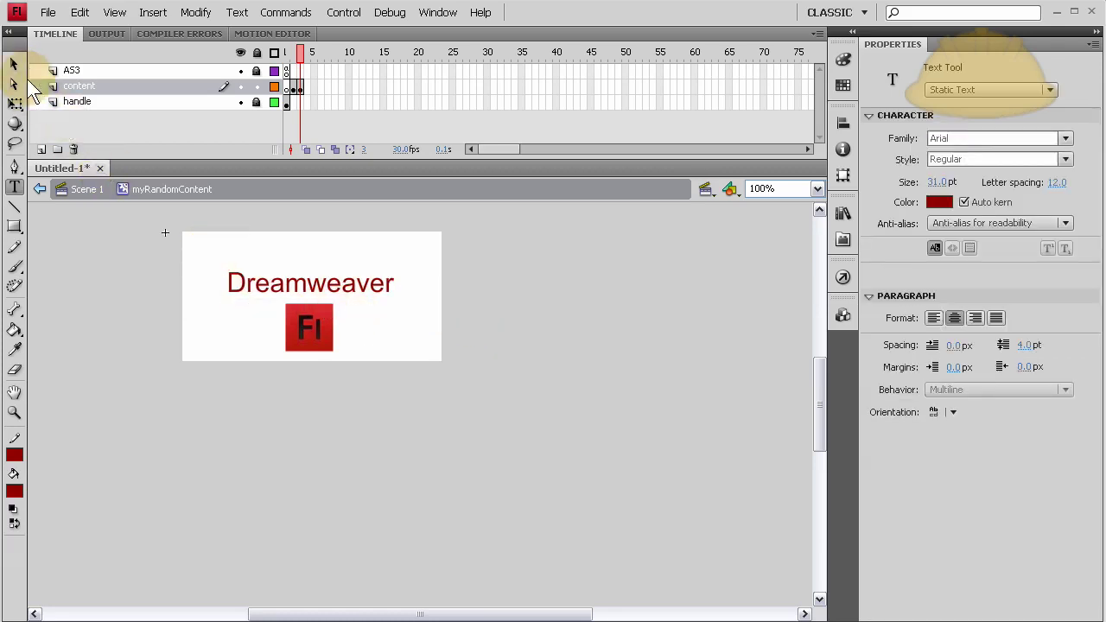
Delete the Fl icon from this frame and select the Dw icon in the app icons.
{"action": "left_click", "coordinate": [14, 64]}
{"action": "left_click", "coordinate": [295, 347]}
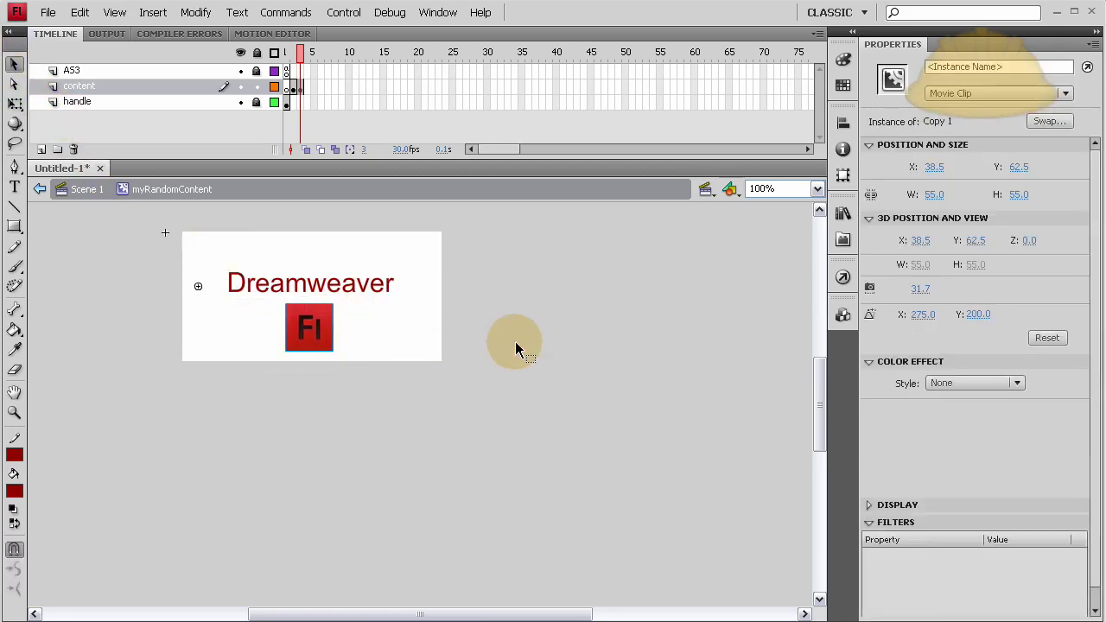
{"action": "key", "text": "Delete"}
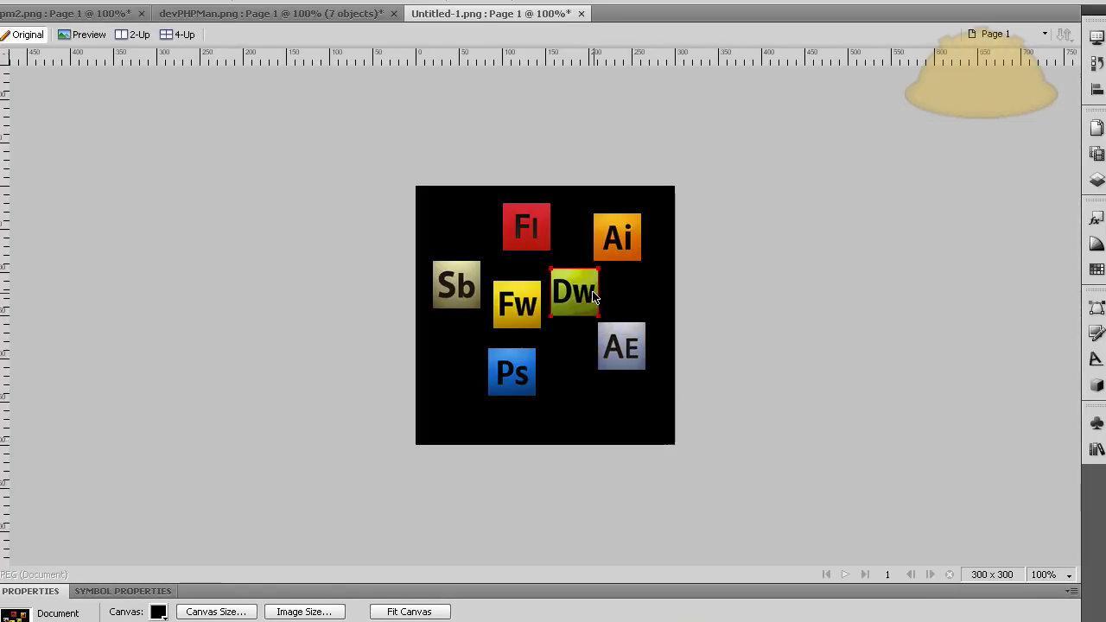
{"action": "left_click", "coordinate": [574, 293]}
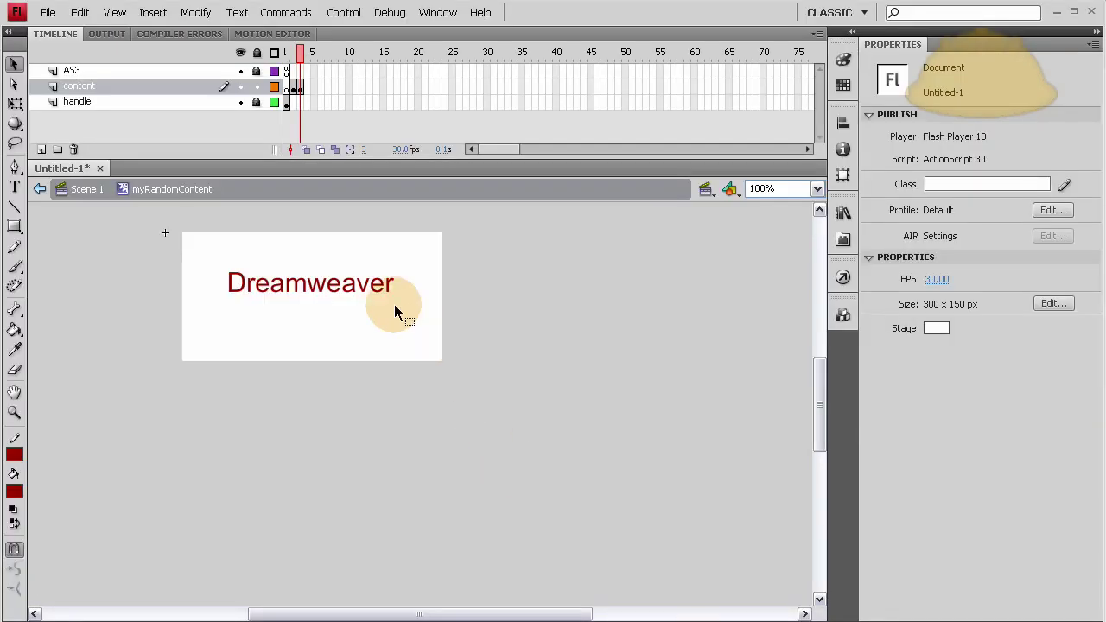
Paste the Dw icon as a Fireworks-imported movie clip and place it beneath the Dreamweaver title.
{"action": "left_click", "coordinate": [393, 298]}
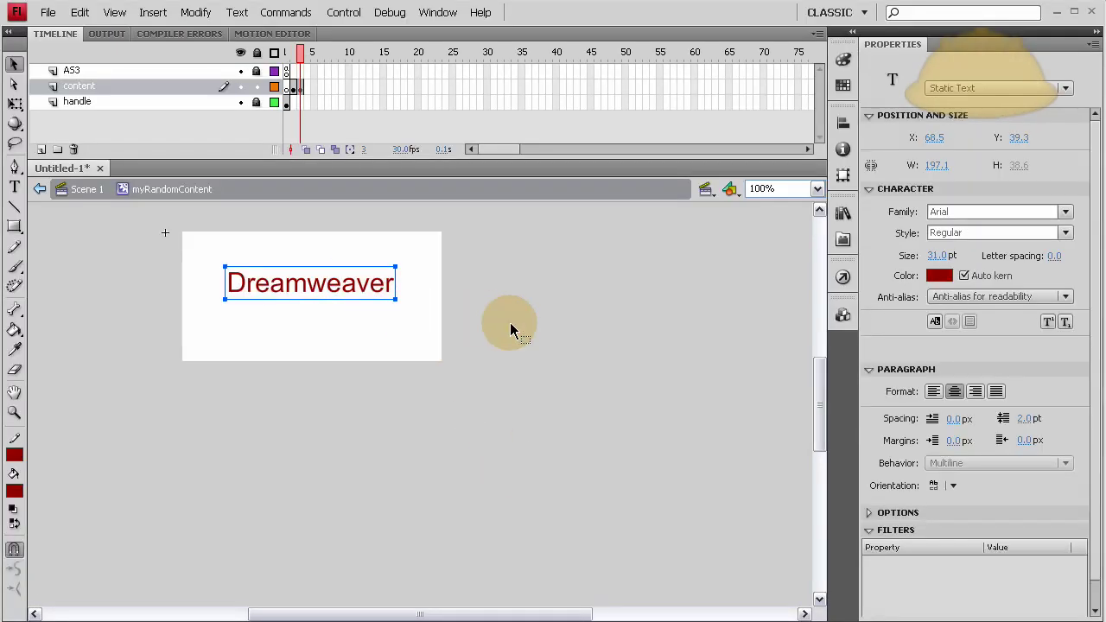
{"action": "key", "text": "ctrl+v"}
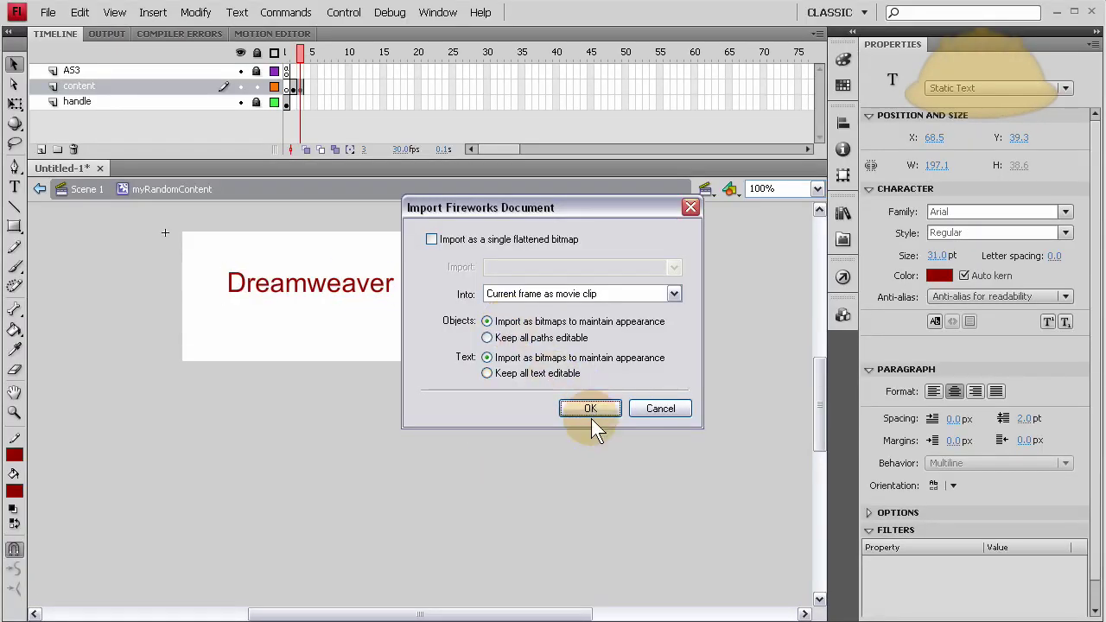
{"action": "left_click", "coordinate": [590, 409]}
{"action": "left_click_drag", "start_coordinate": [432, 404], "coordinate": [316, 327]}
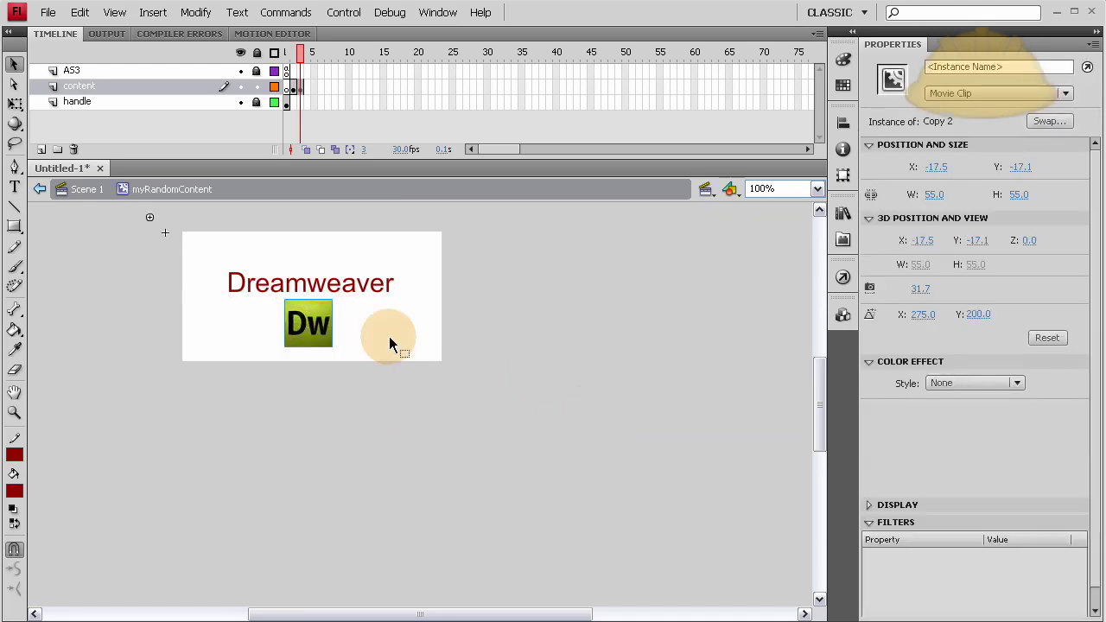
{"action": "left_click", "coordinate": [420, 207]}
{"action": "left_click_drag", "start_coordinate": [304, 52], "coordinate": [292, 52]}
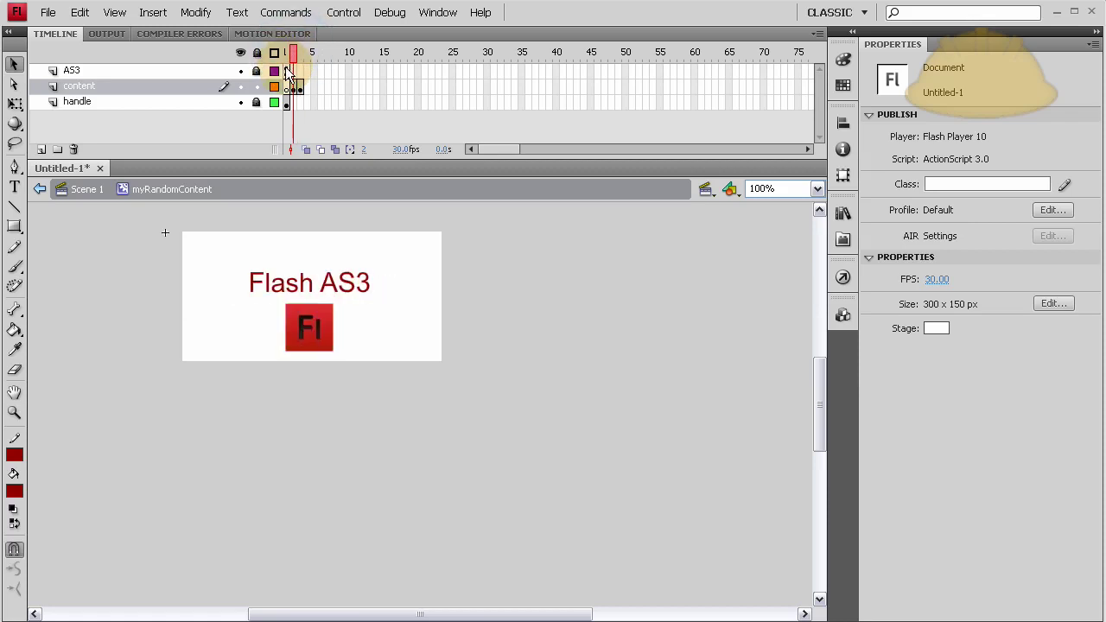
Add content keyframes through frame 8 and shift the block to start at frame 2.
{"action": "left_click", "coordinate": [285, 68]}
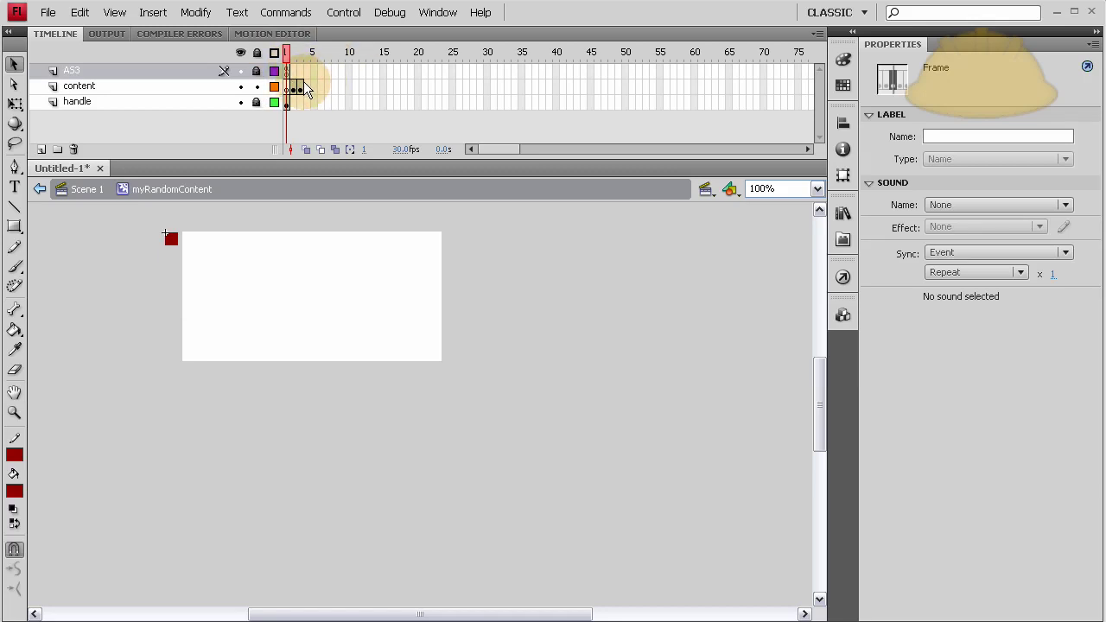
{"action": "left_click", "coordinate": [308, 96]}
{"action": "left_click", "coordinate": [641, 375]}
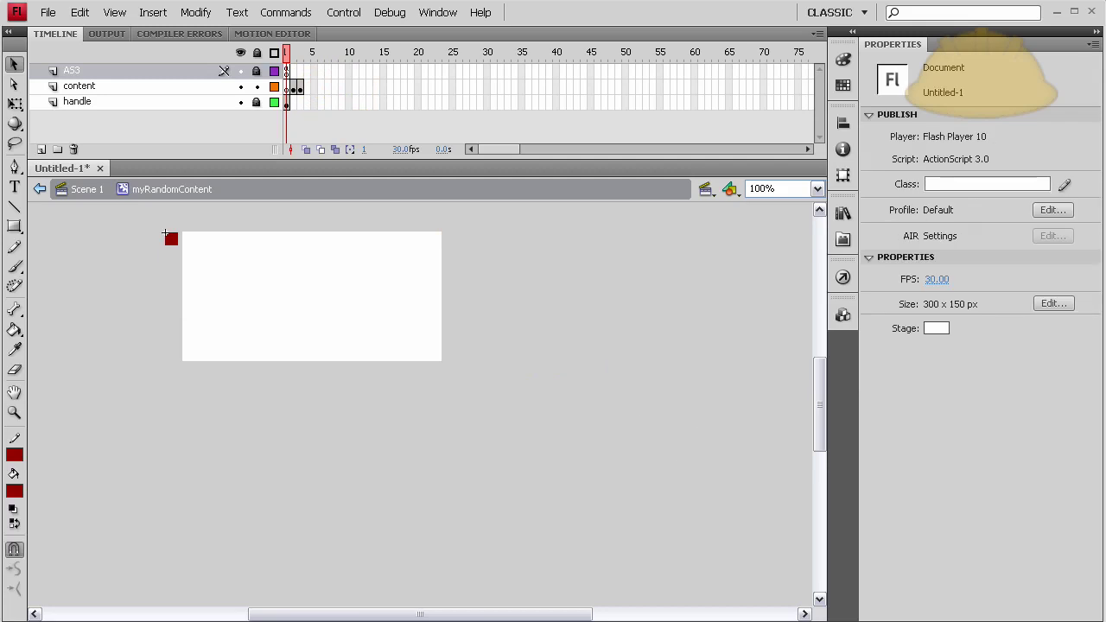
{"action": "key", "text": "F6"}
{"action": "key", "text": "F6"}
{"action": "key", "text": "F6"}
{"action": "key", "text": "F6"}
{"action": "key", "text": "F6"}
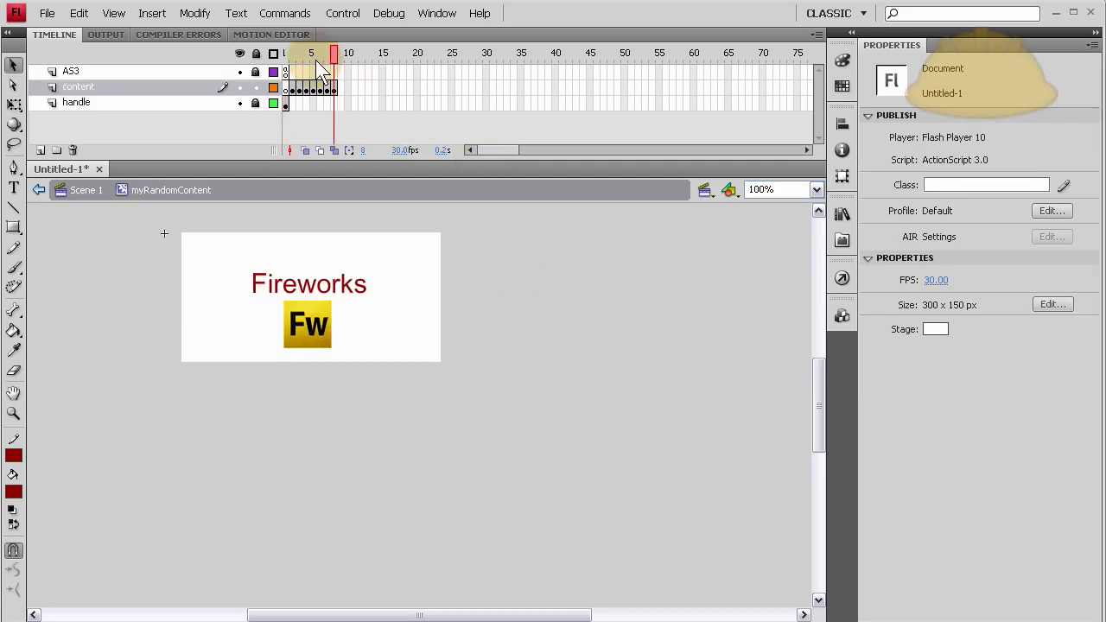
{"action": "left_click", "coordinate": [334, 83]}
{"action": "mouse_move", "coordinate": [333, 82]}
{"action": "left_mouse_down"}
{"action": "mouse_move", "coordinate": [287, 76]}
{"action": "mouse_move", "coordinate": [341, 87]}
{"action": "left_mouse_up"}
{"action": "left_click_drag", "start_coordinate": [335, 86], "coordinate": [288, 76]}
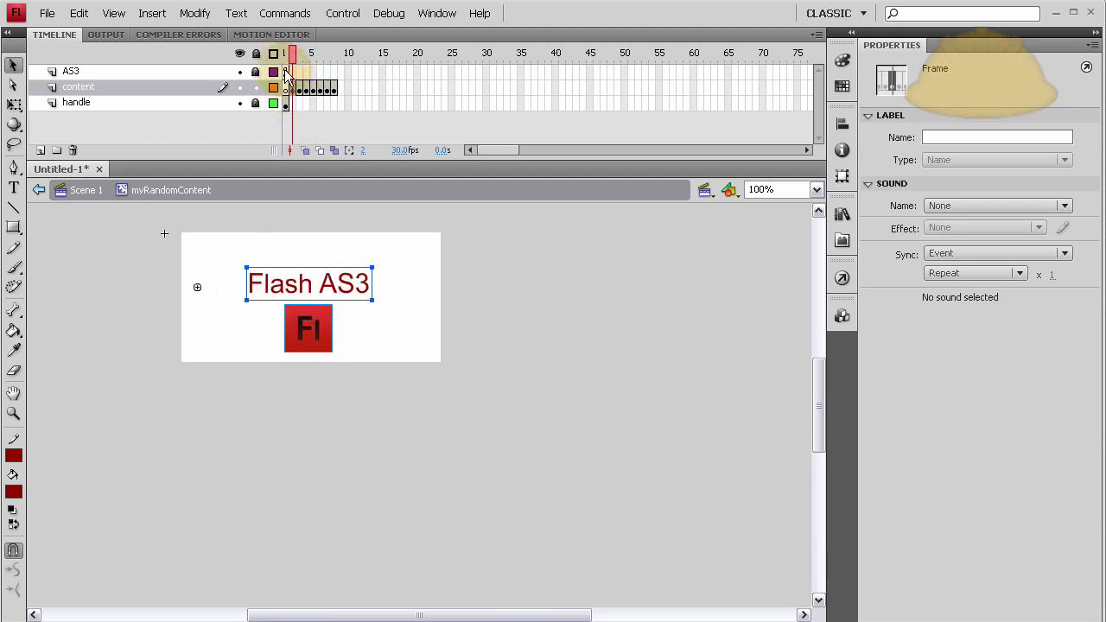
Change the Math.random() multiplier in frame 1's script from 11 to 7.
{"action": "left_click", "coordinate": [286, 72]}
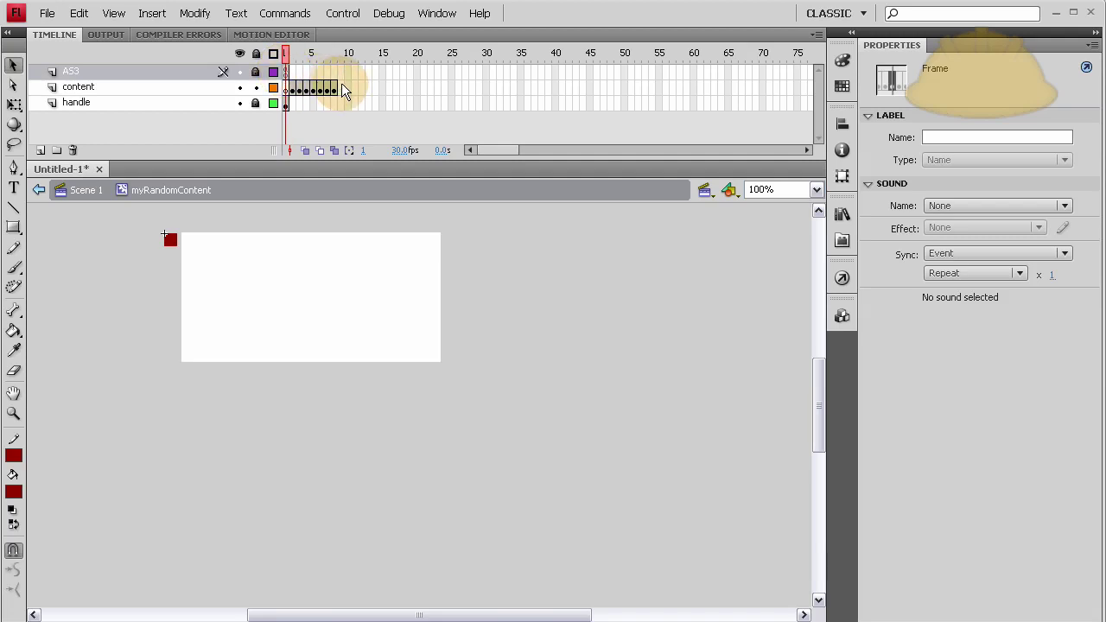
{"action": "key", "text": "F9"}
{"action": "left_click", "coordinate": [351, 143]}
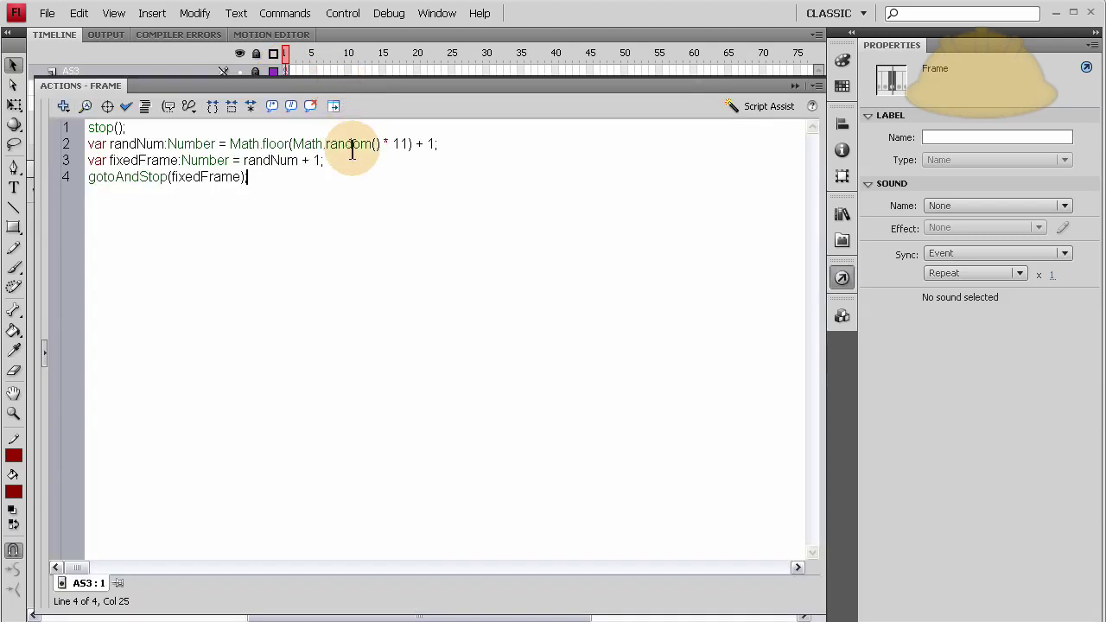
{"action": "double_click", "coordinate": [399, 144]}
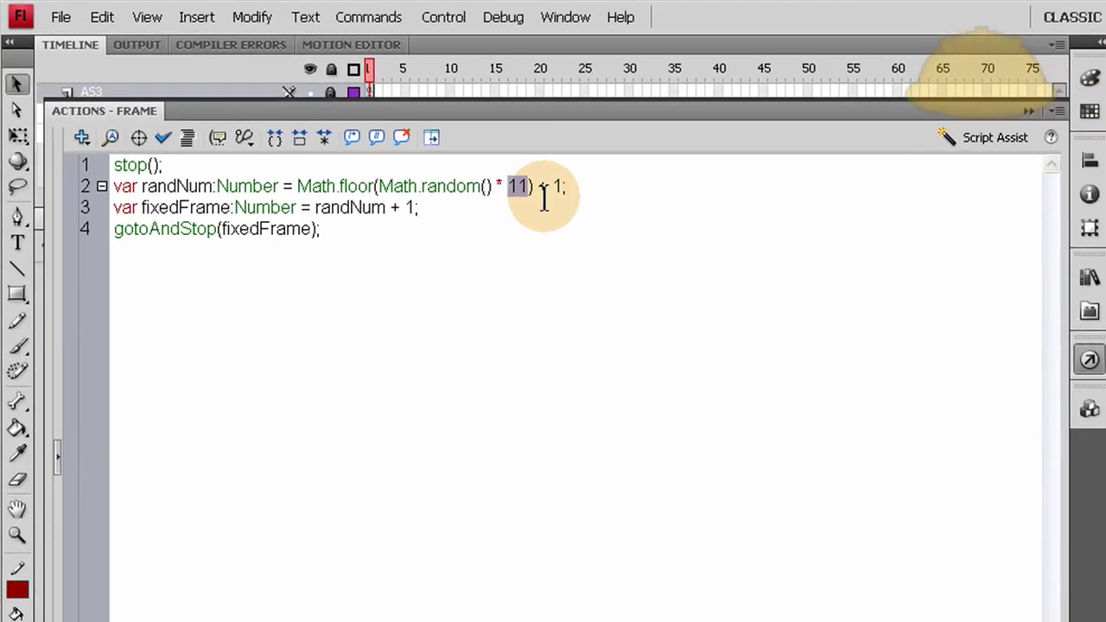
{"action": "type", "text": "7"}
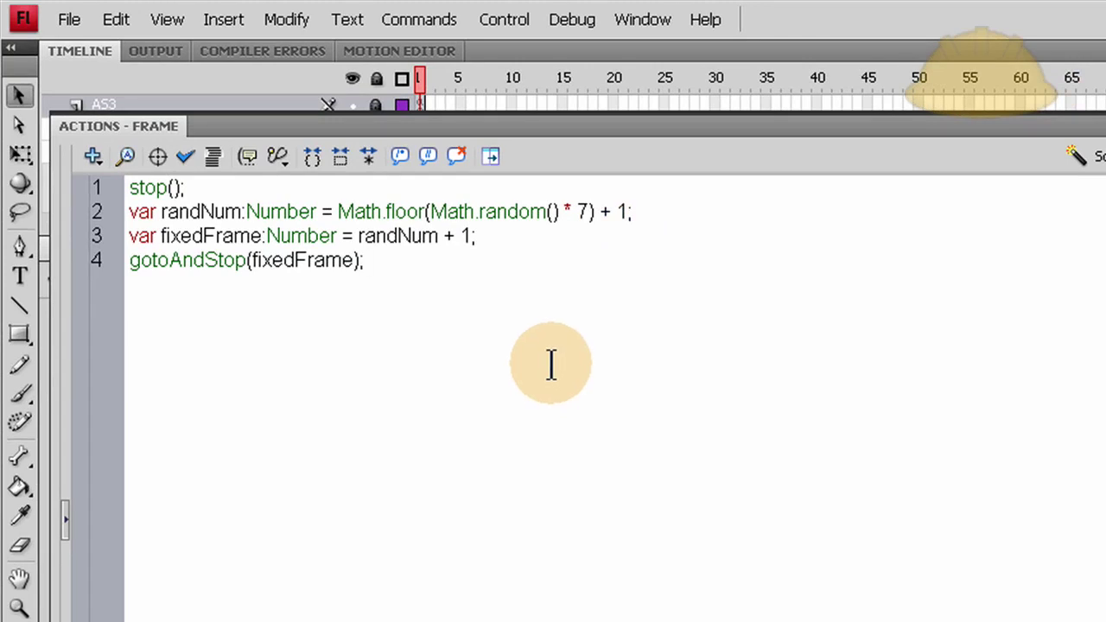
Test the movie seven times, seeing random products such as Photoshop, Fireworks and Illustrator.
{"action": "key", "text": "ctrl+Return"}
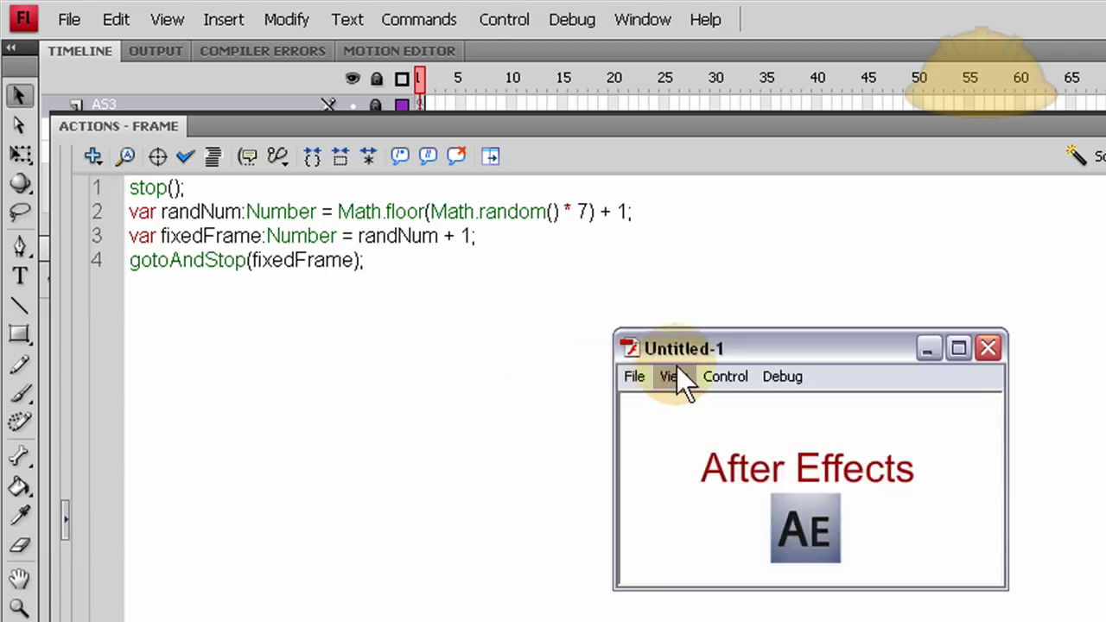
{"action": "left_click", "coordinate": [991, 349]}
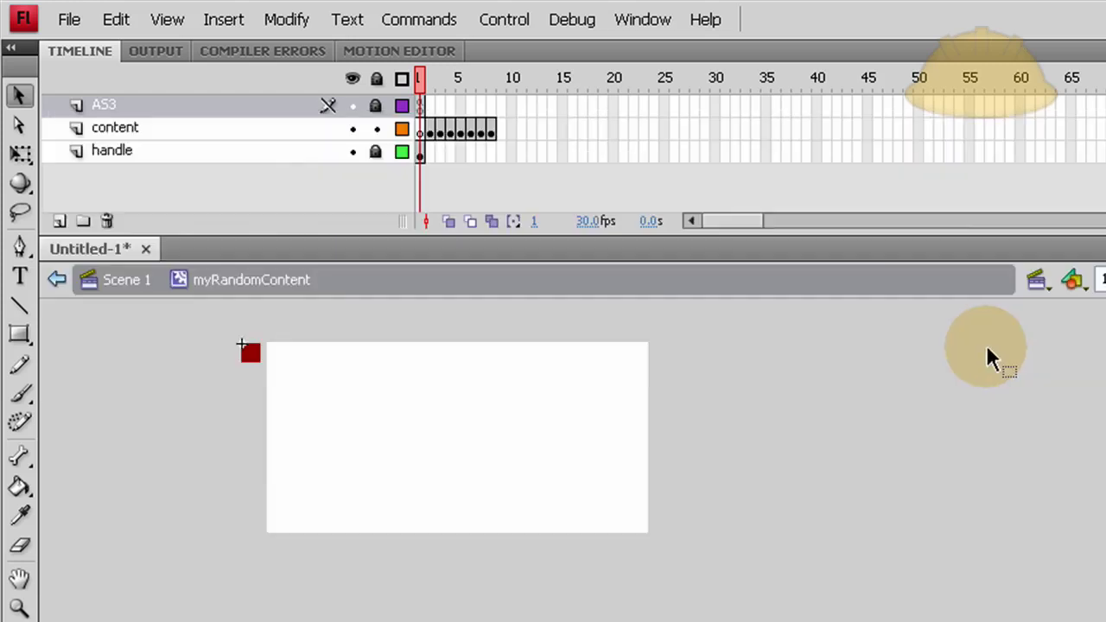
{"action": "key", "text": "ctrl+Return"}
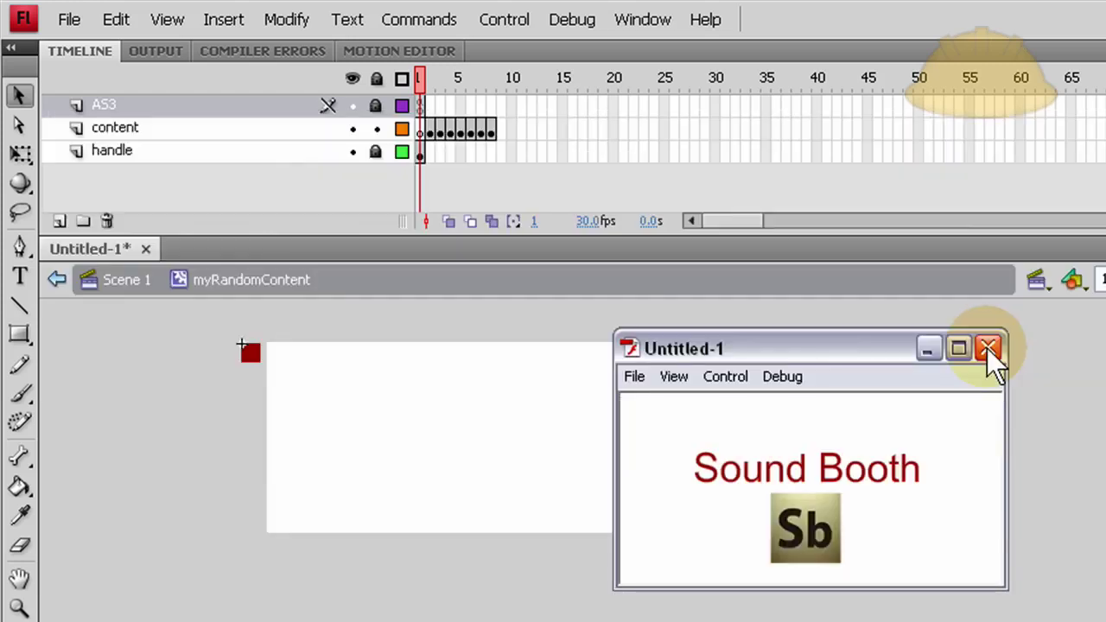
{"action": "left_click", "coordinate": [988, 348]}
{"action": "key", "text": "ctrl+Return"}
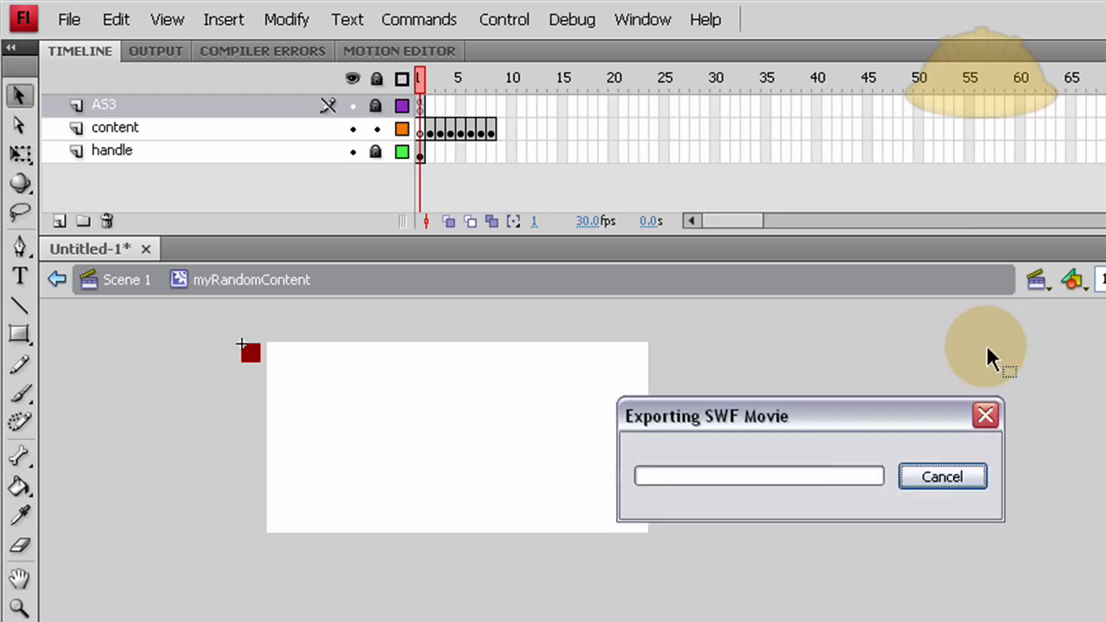
{"action": "left_click", "coordinate": [987, 349]}
{"action": "key", "text": "ctrl+Return"}
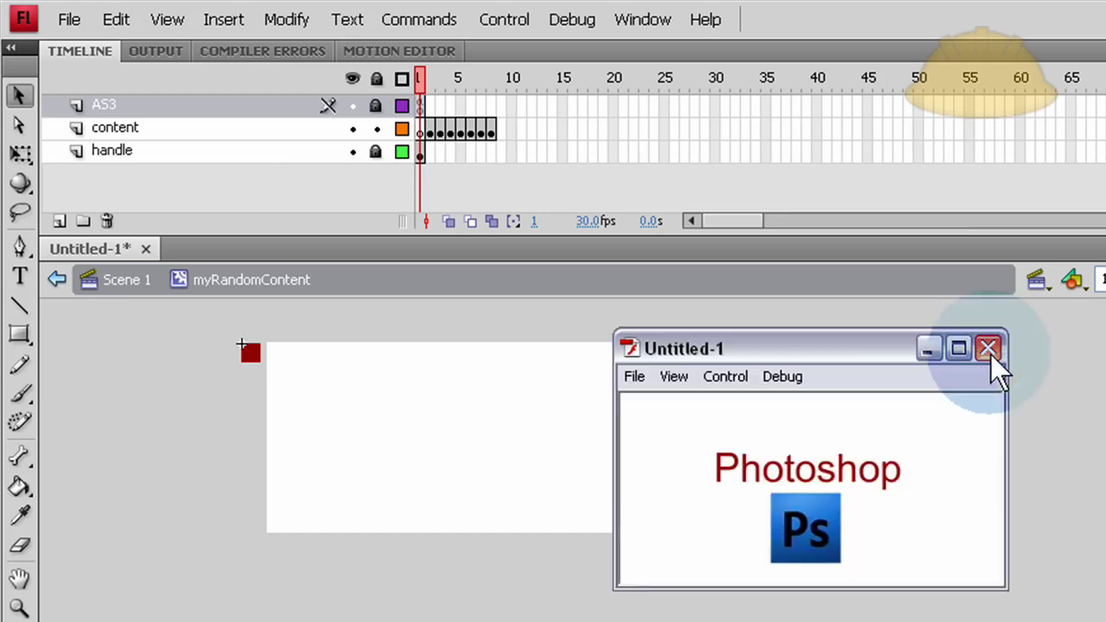
{"action": "left_click", "coordinate": [991, 354]}
{"action": "key", "text": "ctrl+Return"}
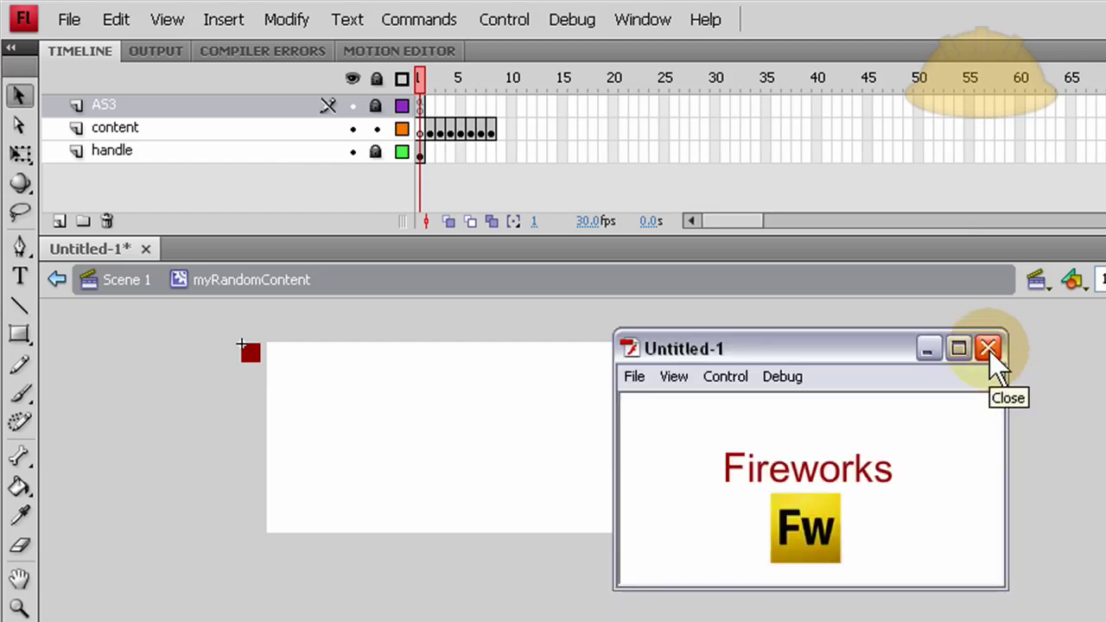
{"action": "left_click", "coordinate": [990, 350]}
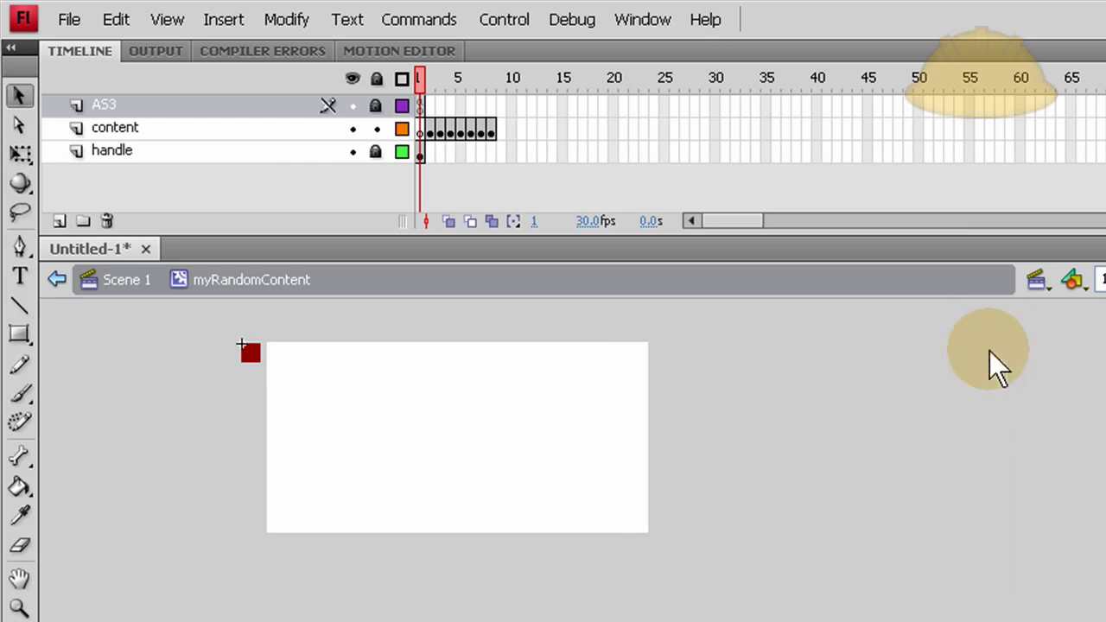
{"action": "key", "text": "ctrl+Return"}
{"action": "left_click", "coordinate": [990, 351]}
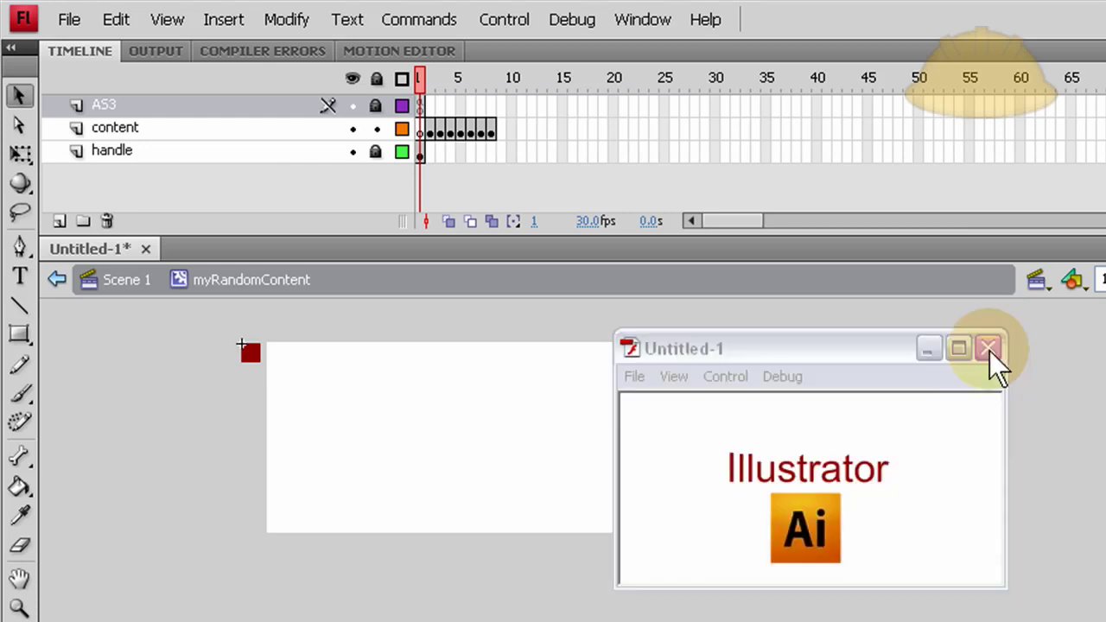
{"action": "key", "text": "ctrl+Return"}
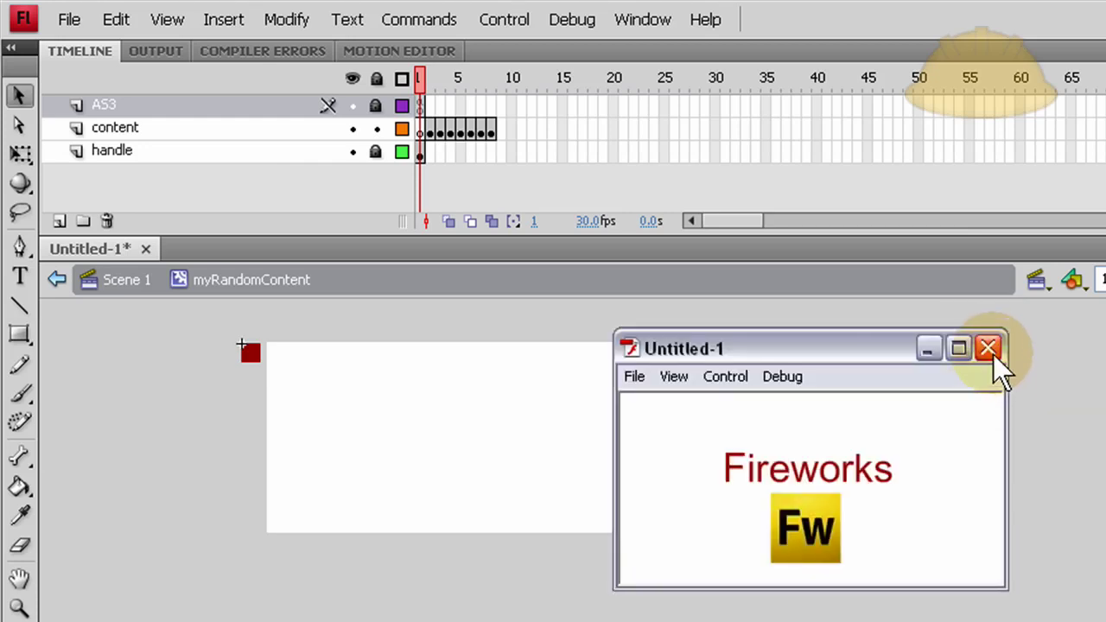
{"action": "left_click", "coordinate": [990, 349]}
Scrub through the product frames and select the handle layer.
{"action": "left_click", "coordinate": [420, 130]}
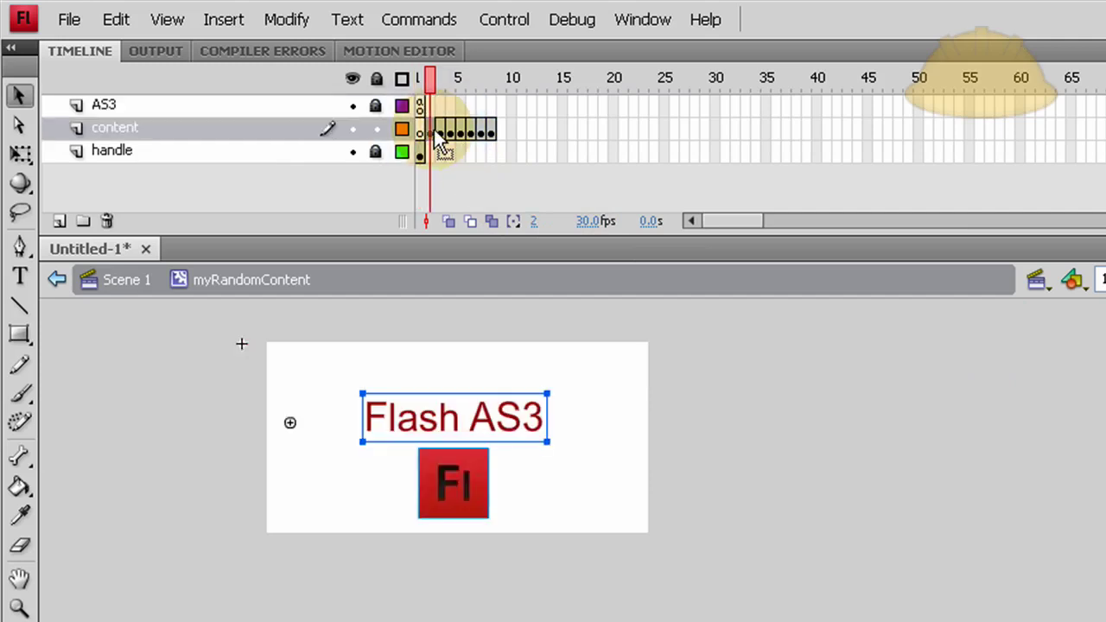
{"action": "left_click", "coordinate": [453, 129]}
{"action": "left_click", "coordinate": [470, 82]}
{"action": "left_click_drag", "start_coordinate": [471, 87], "coordinate": [435, 71]}
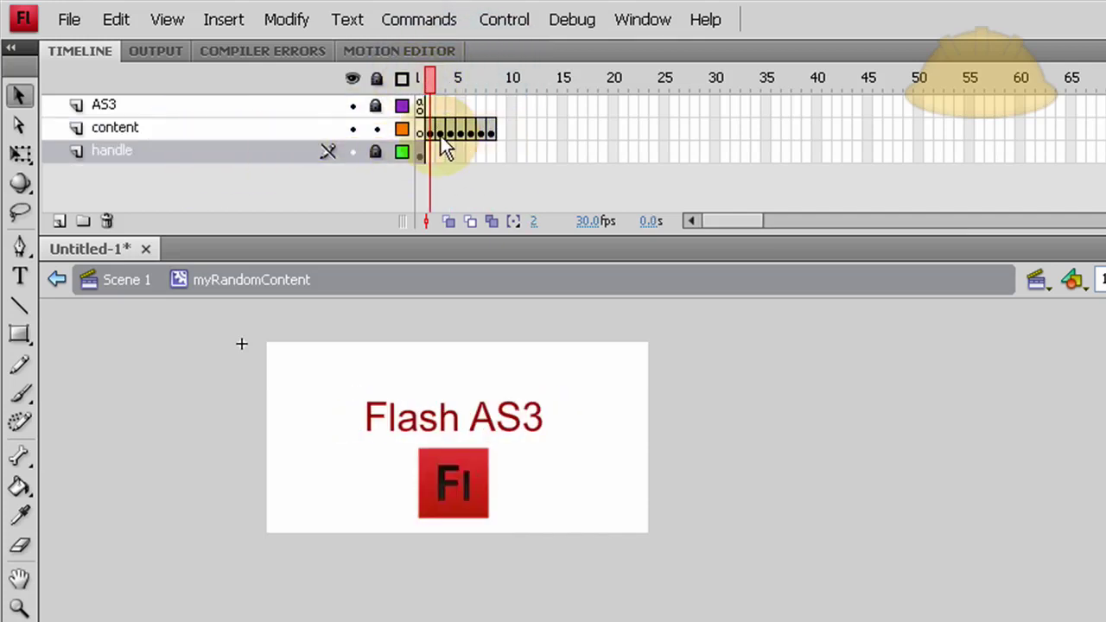
{"action": "left_click_drag", "start_coordinate": [440, 137], "coordinate": [464, 410]}
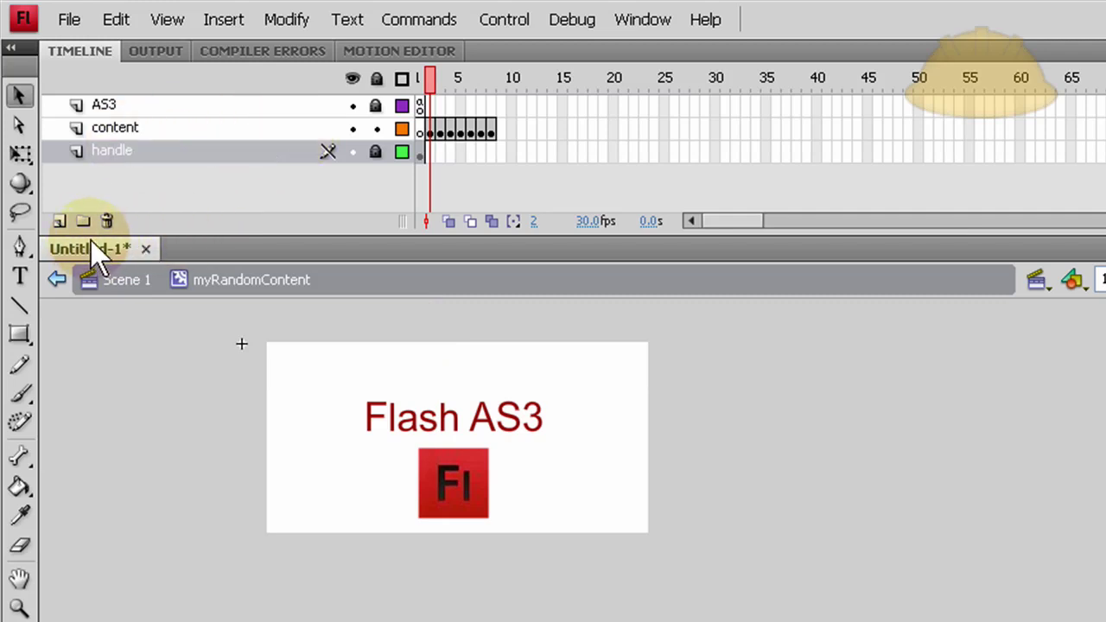
Add Layer 4 with a smaller 'My Tools' text placed at the stage's top left.
{"action": "left_click", "coordinate": [59, 219]}
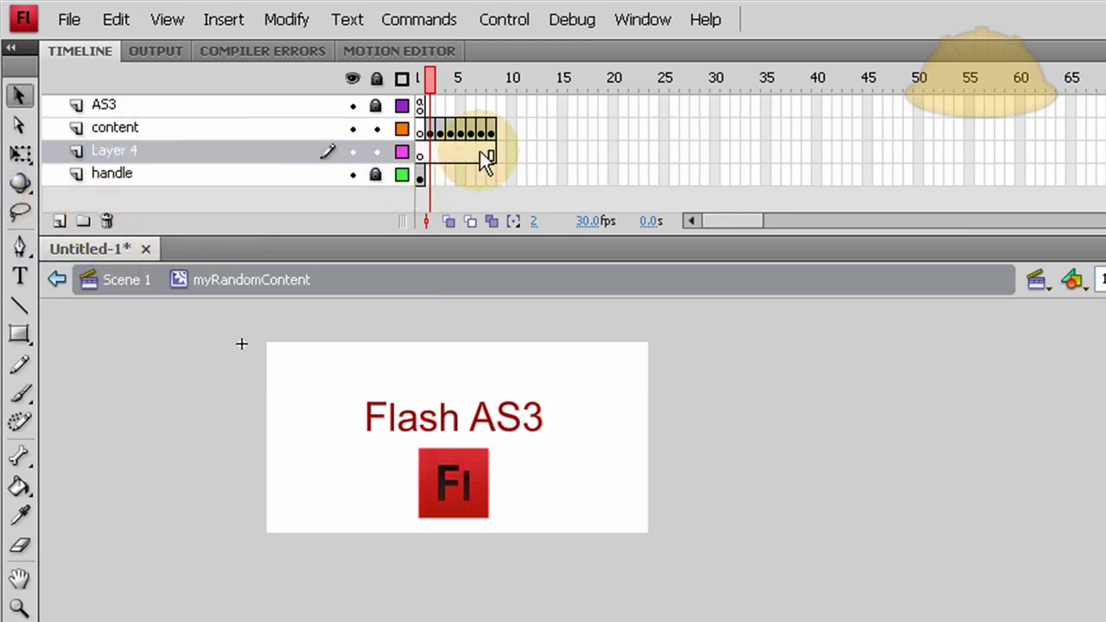
{"action": "left_click", "coordinate": [420, 157]}
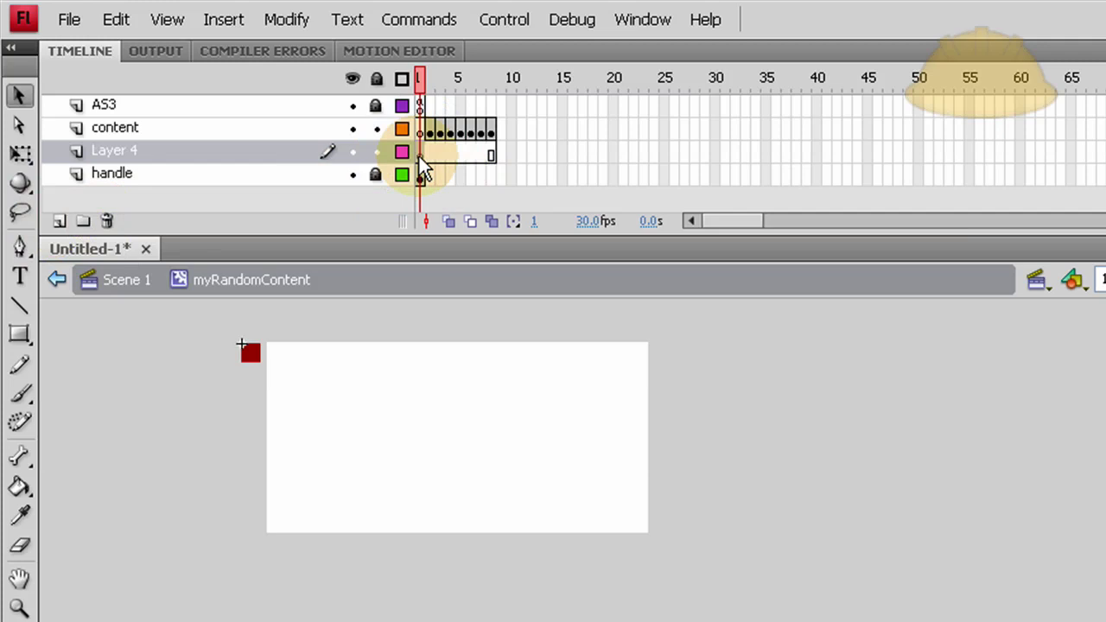
{"action": "left_click", "coordinate": [19, 276]}
{"action": "left_click", "coordinate": [307, 367]}
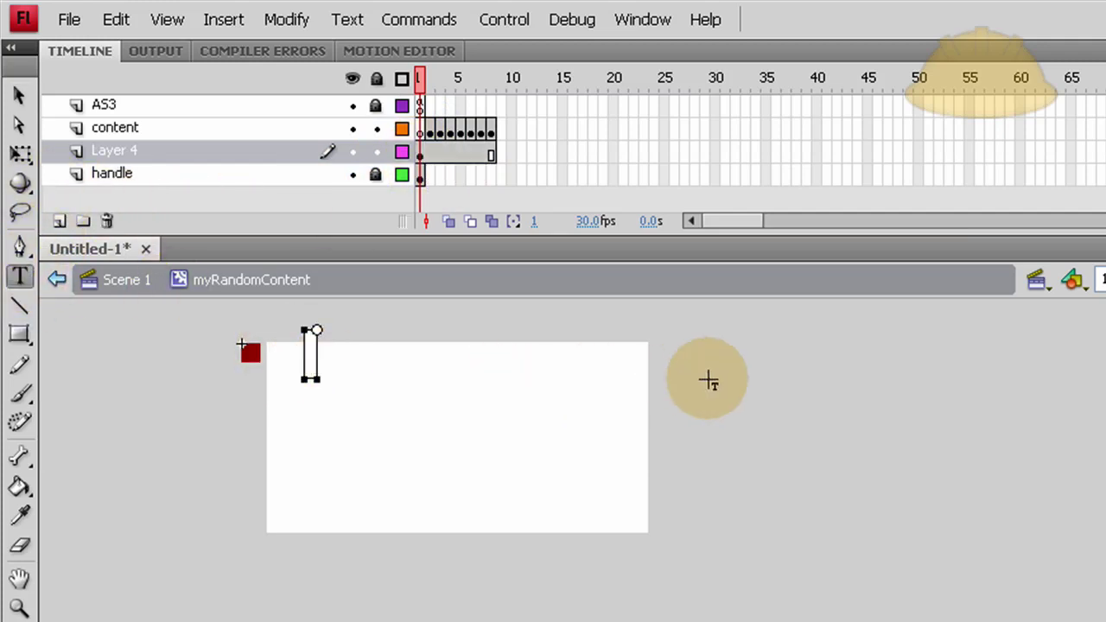
{"action": "type", "text": "My Tools"}
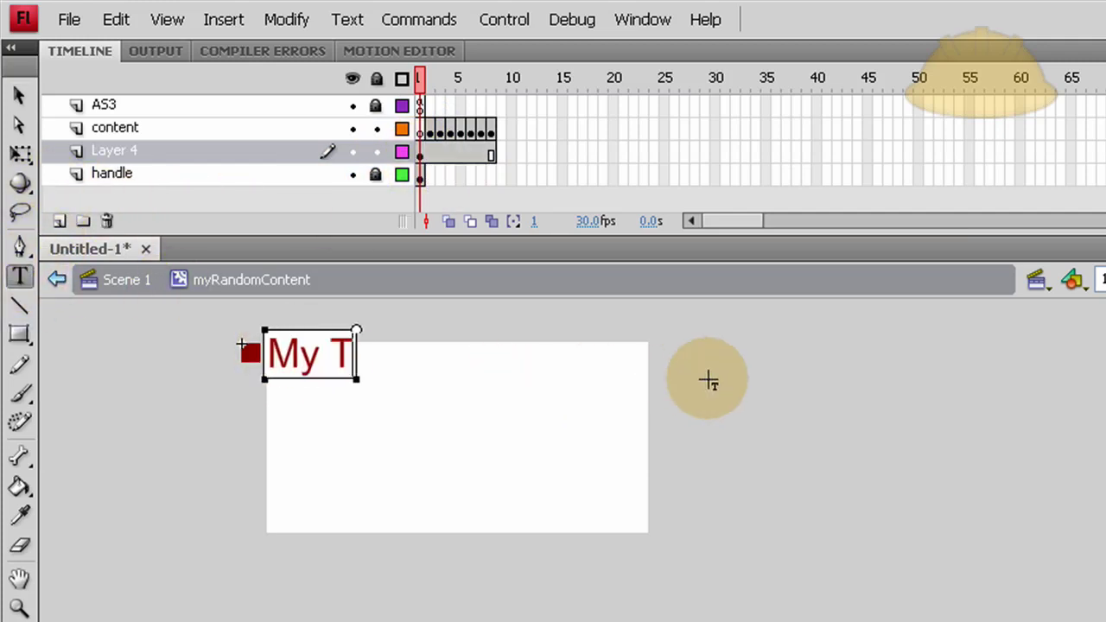
{"action": "left_click", "coordinate": [22, 92]}
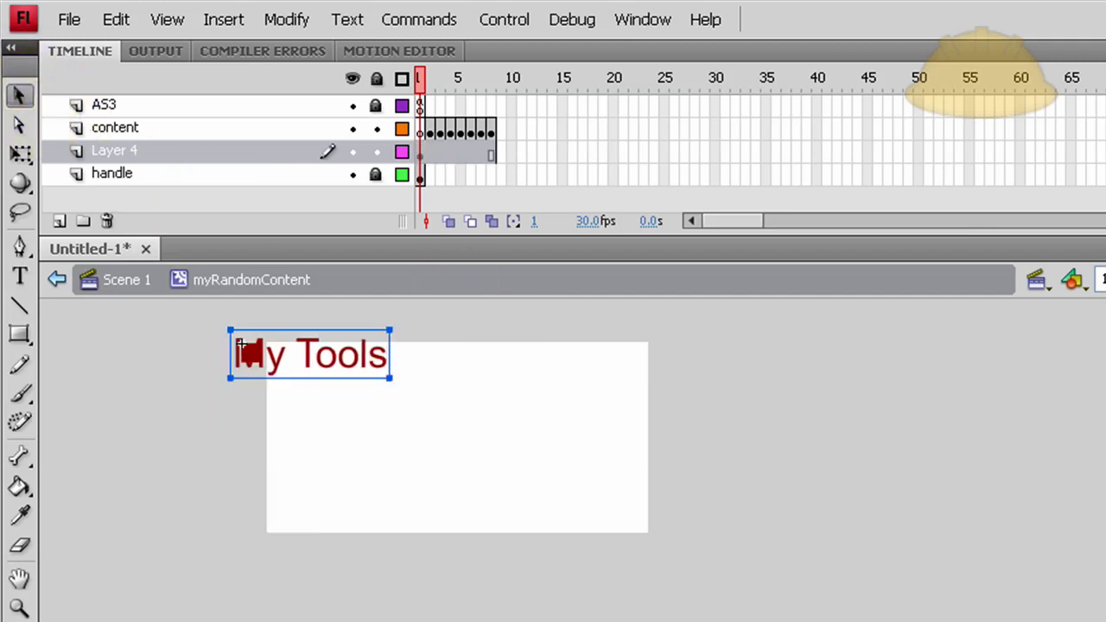
{"action": "key", "text": "ctrl+shift+comma"}
{"action": "key", "text": "ctrl+shift+comma"}
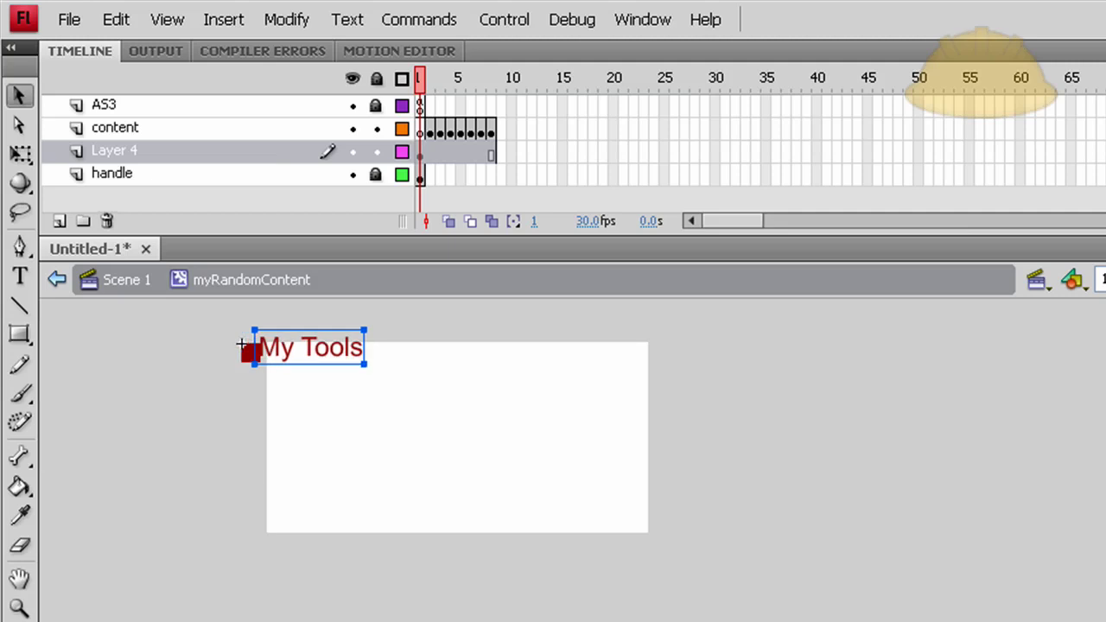
{"action": "left_click_drag", "start_coordinate": [334, 364], "coordinate": [353, 378]}
{"action": "left_click", "coordinate": [762, 458]}
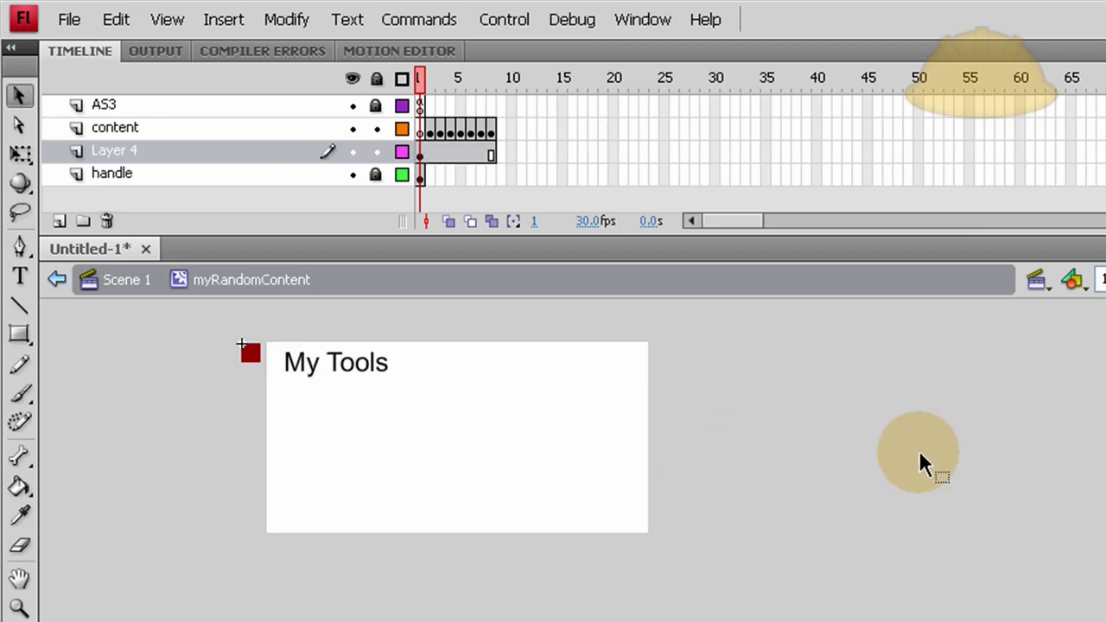
Extend the heading to 'My Tools Randomized' and position it at the top left.
{"action": "left_click", "coordinate": [371, 365]}
{"action": "double_click", "coordinate": [336, 362]}
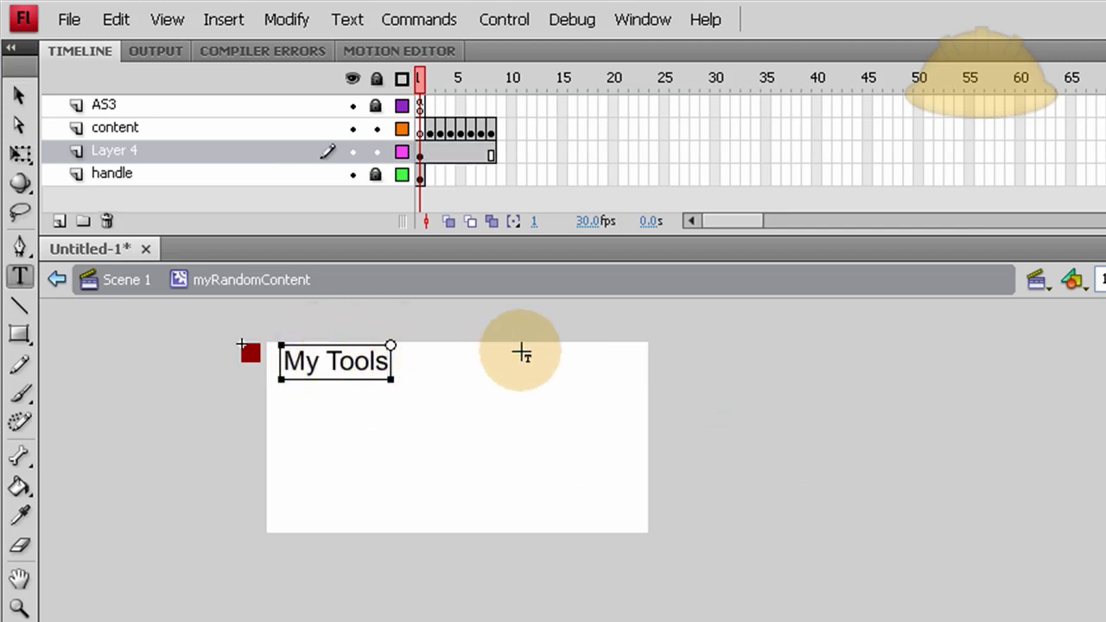
{"action": "type", "text": "Randomi"}
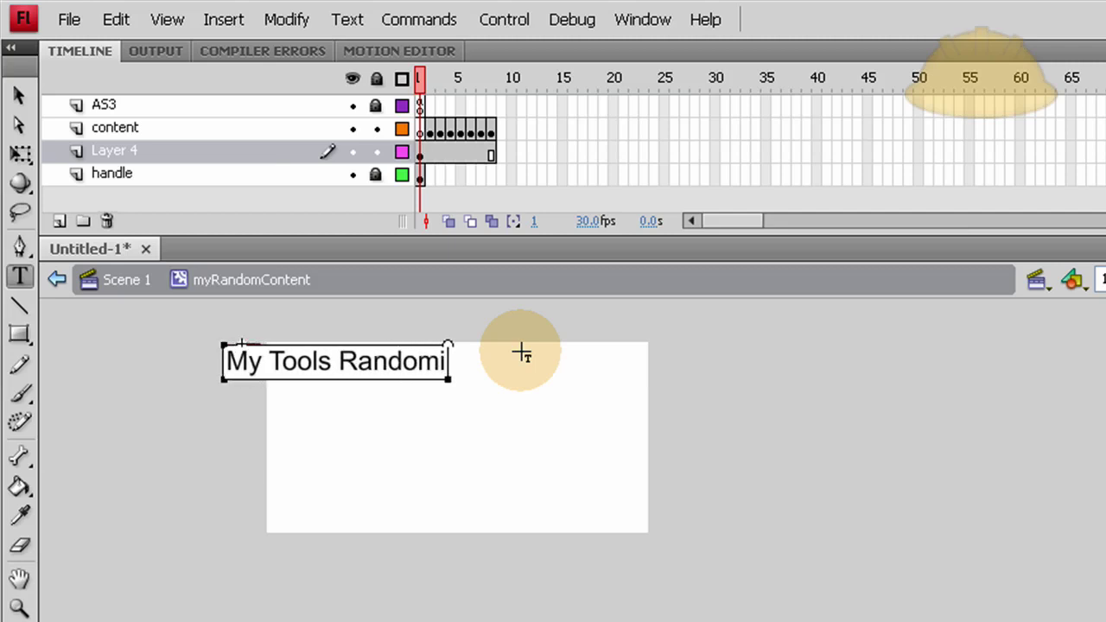
{"action": "type", "text": "zed"}
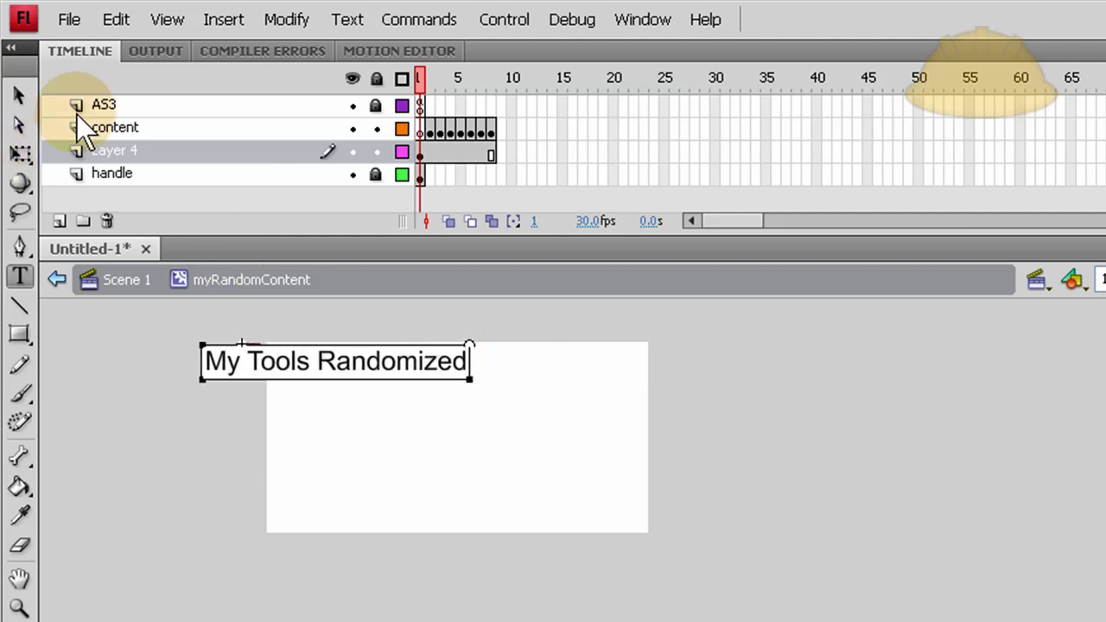
{"action": "left_click", "coordinate": [18, 96]}
{"action": "left_click_drag", "start_coordinate": [375, 364], "coordinate": [446, 368]}
Test the movie twice with the new heading, getting a Dreamweaver run.
{"action": "left_click", "coordinate": [789, 456]}
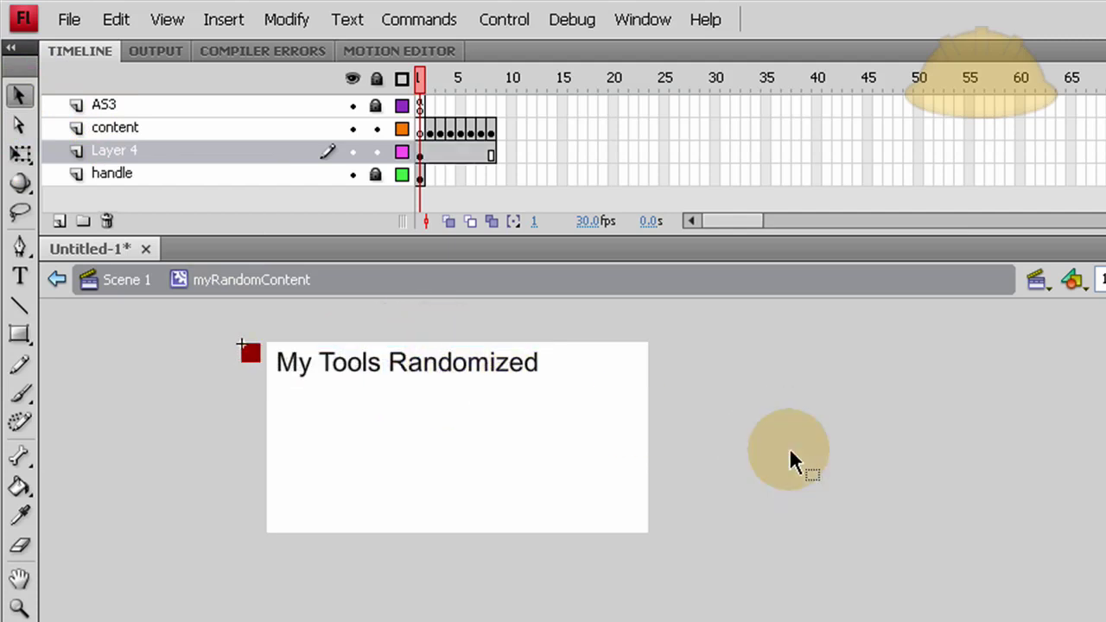
{"action": "key", "text": "ctrl+Return"}
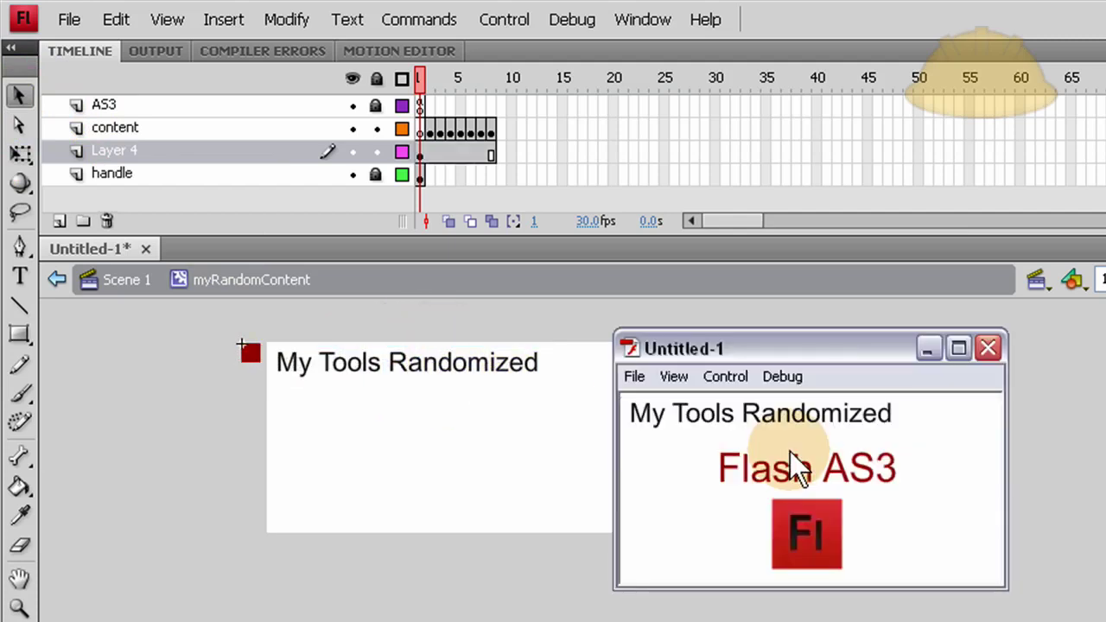
{"action": "left_click", "coordinate": [995, 353]}
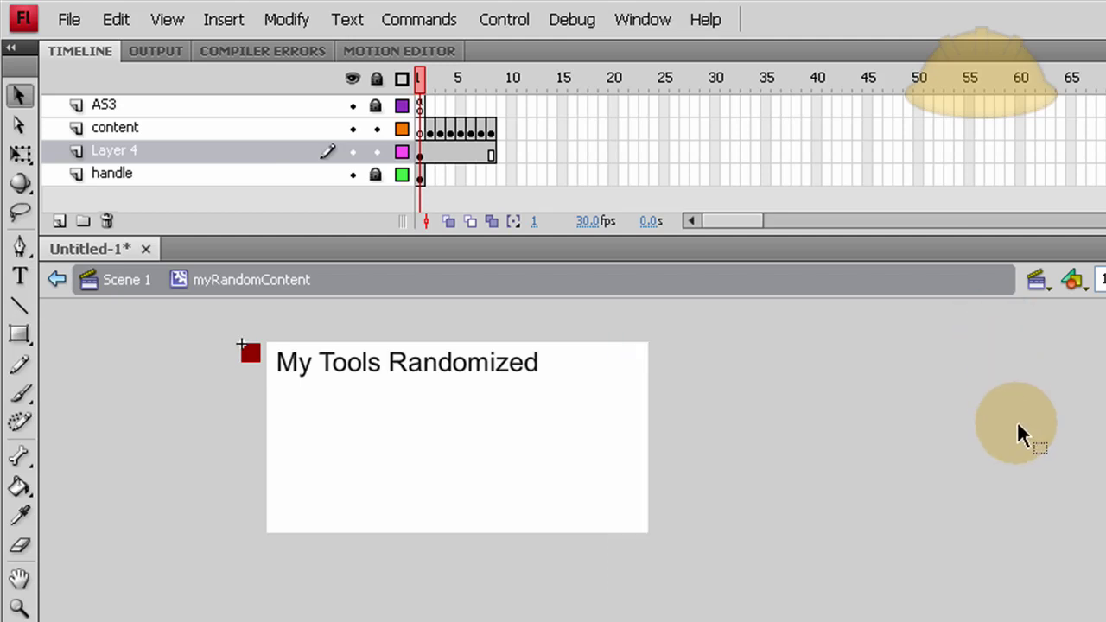
{"action": "key", "text": "ctrl+Return"}
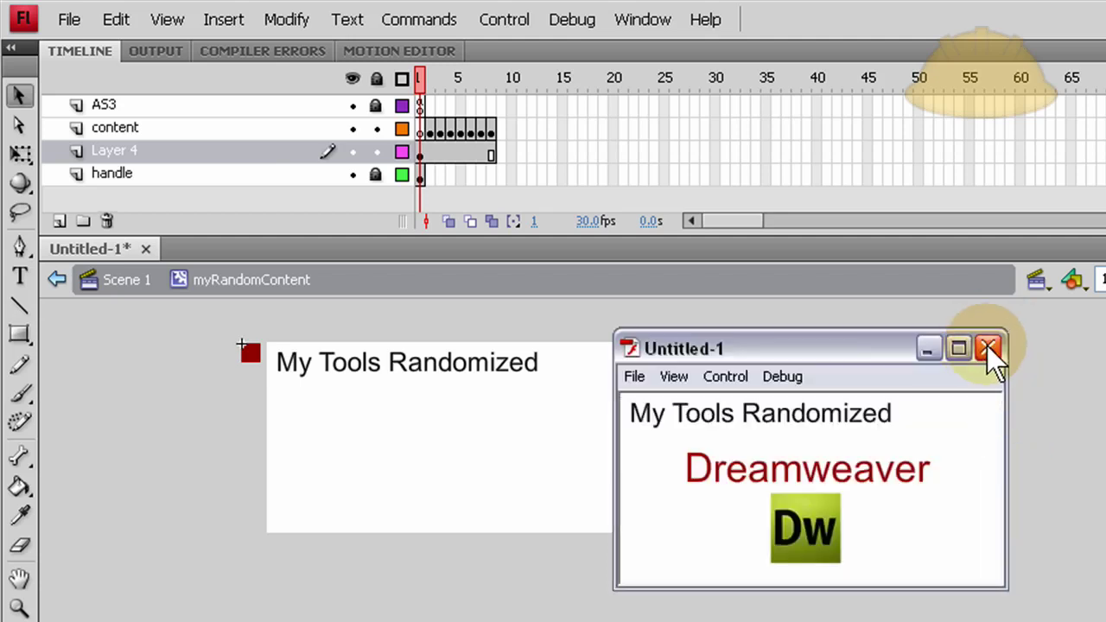
{"action": "left_click", "coordinate": [989, 348]}
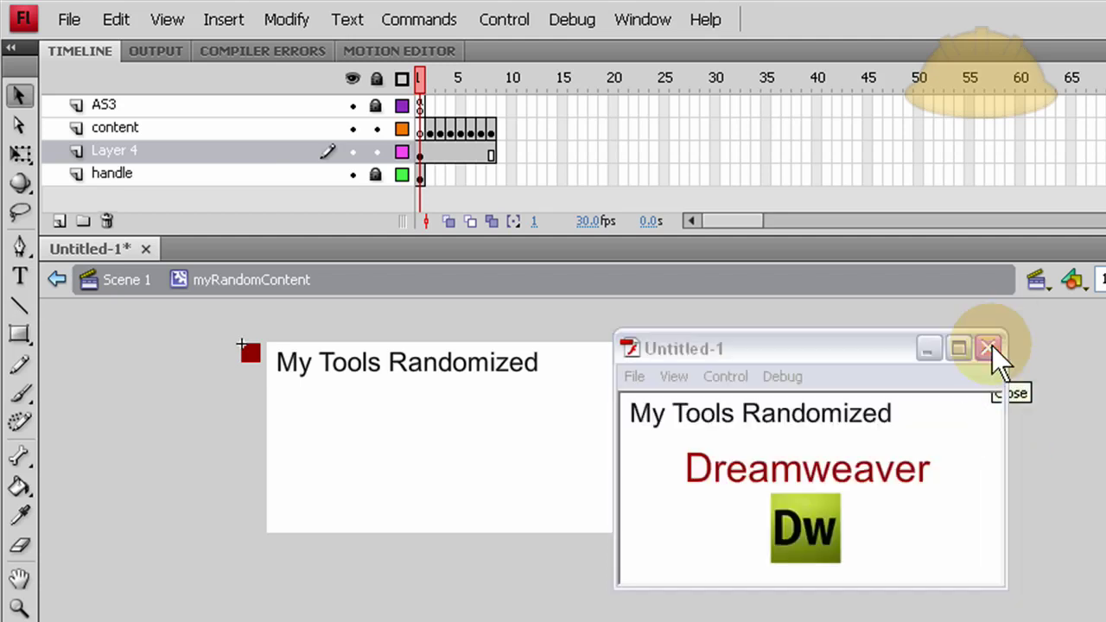
Check frame 2 showing the heading with a product, then test the movie again.
{"action": "left_click", "coordinate": [420, 157]}
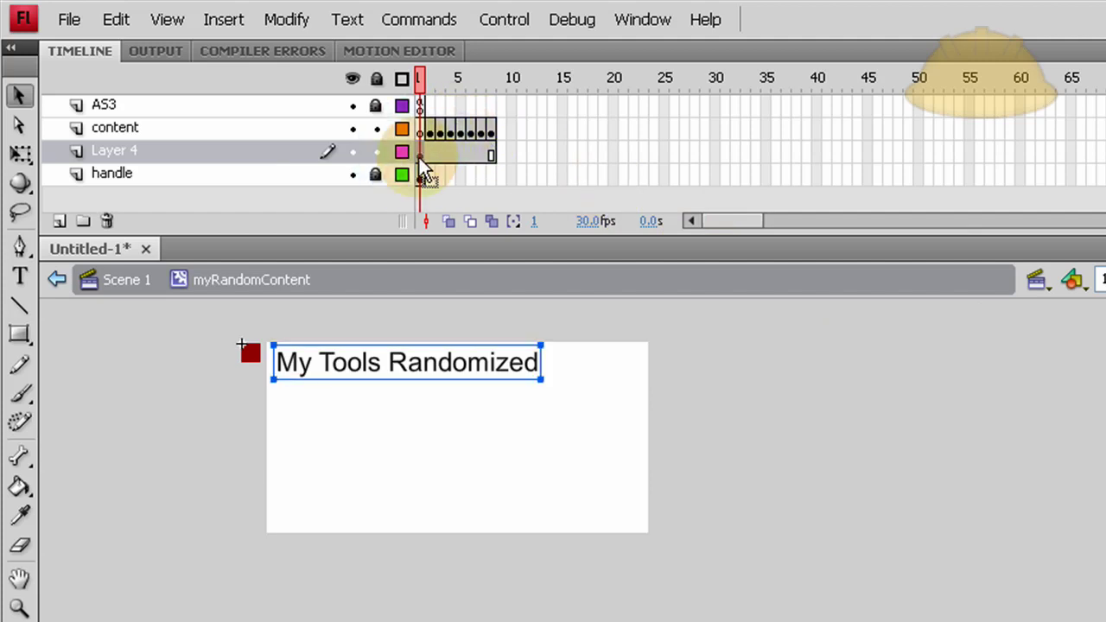
{"action": "left_click", "coordinate": [430, 158]}
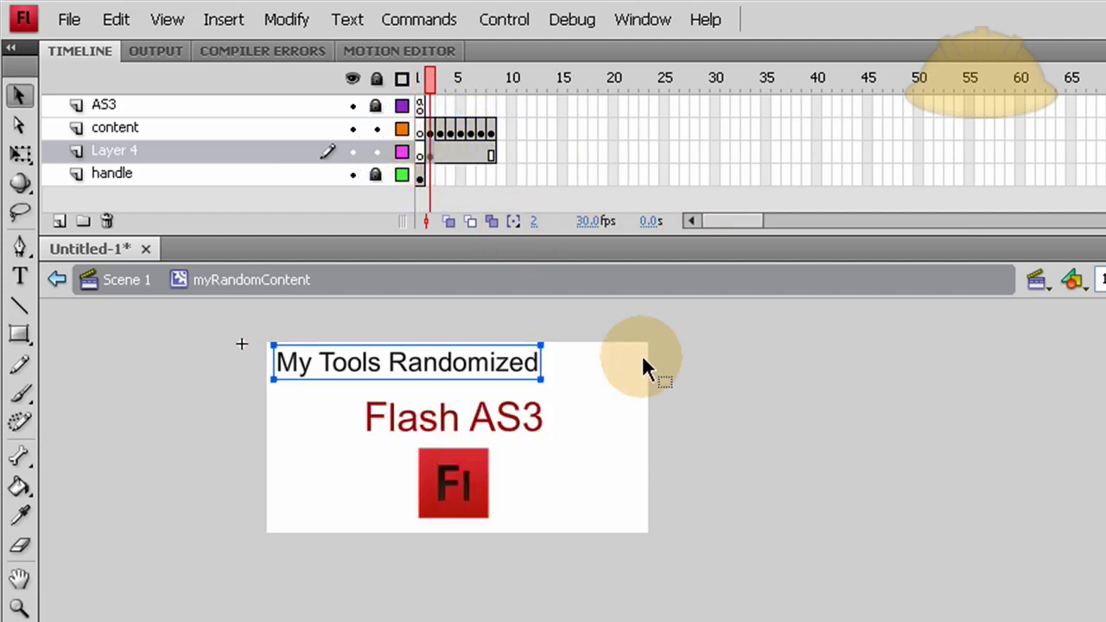
{"action": "left_click", "coordinate": [700, 402]}
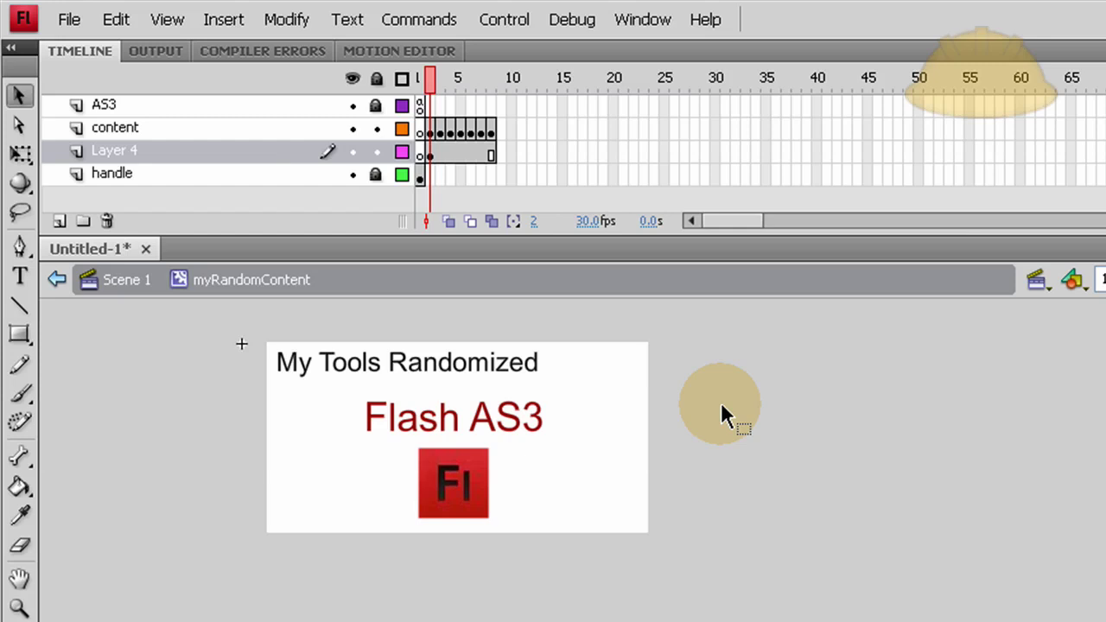
{"action": "key", "text": "ctrl+Return"}
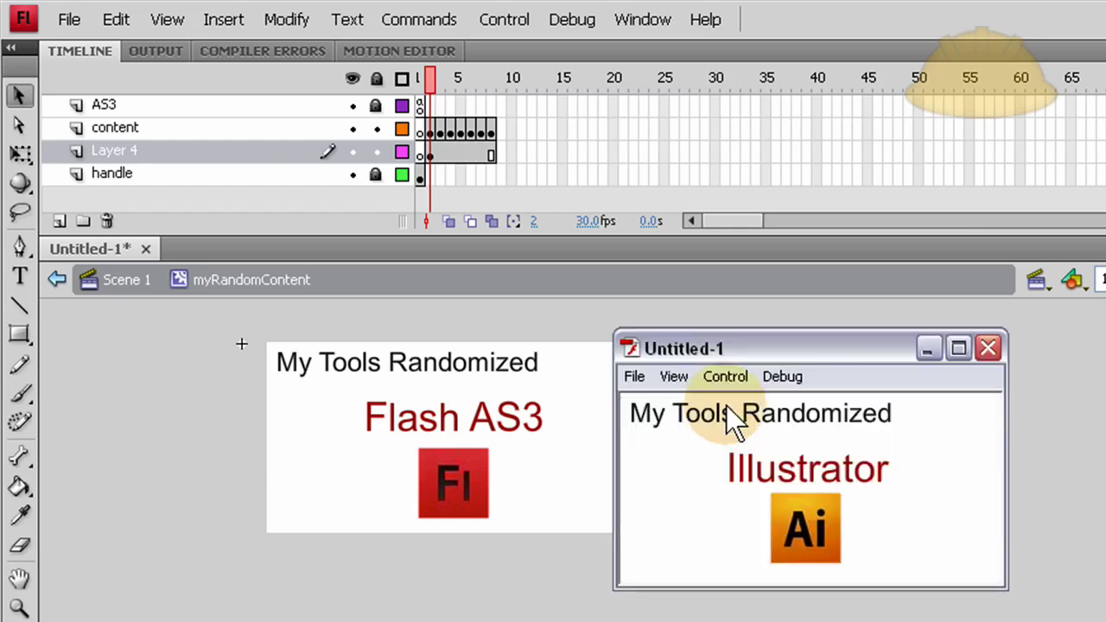
{"action": "left_click", "coordinate": [991, 349]}
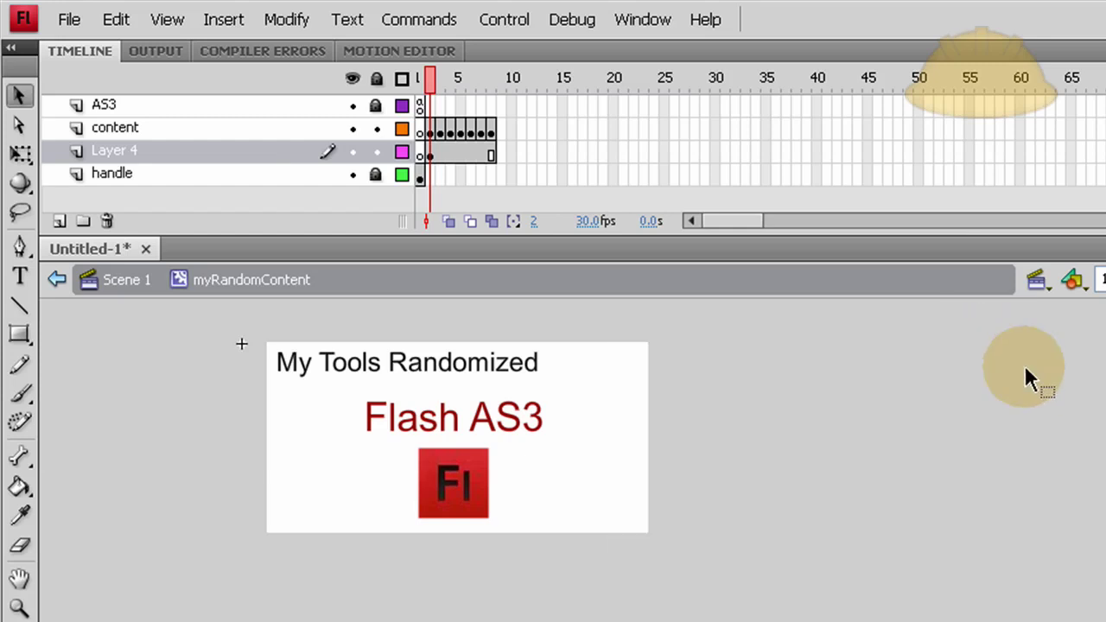
{"action": "left_click", "coordinate": [419, 107]}
{"action": "key", "text": "F9"}
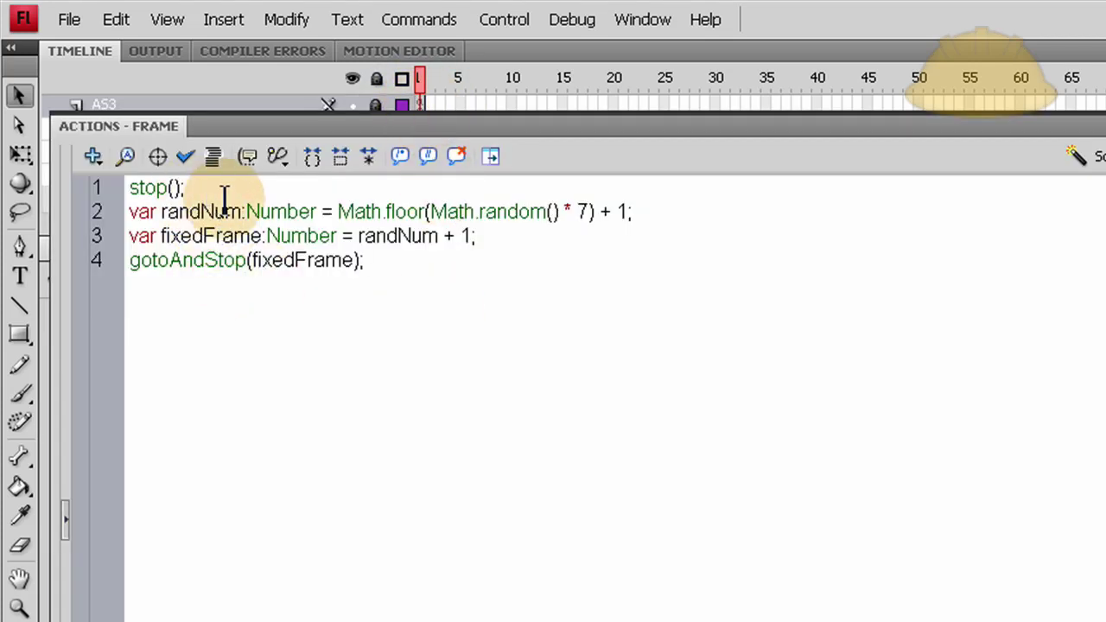
{"action": "key", "text": "F9"}
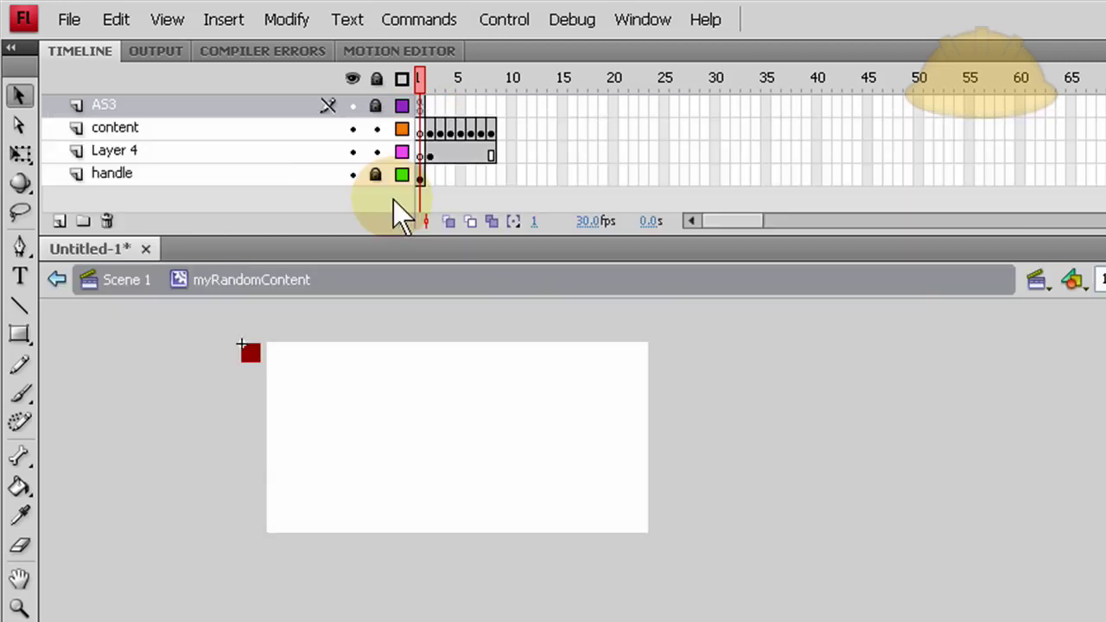
{"action": "mouse_move", "coordinate": [422, 89]}
{"action": "left_mouse_down"}
{"action": "mouse_move", "coordinate": [487, 74]}
{"action": "mouse_move", "coordinate": [432, 73]}
{"action": "mouse_move", "coordinate": [500, 73]}
{"action": "mouse_move", "coordinate": [439, 70]}
{"action": "mouse_move", "coordinate": [502, 73]}
{"action": "mouse_move", "coordinate": [427, 71]}
{"action": "left_mouse_up"}
{"action": "left_click", "coordinate": [420, 100]}
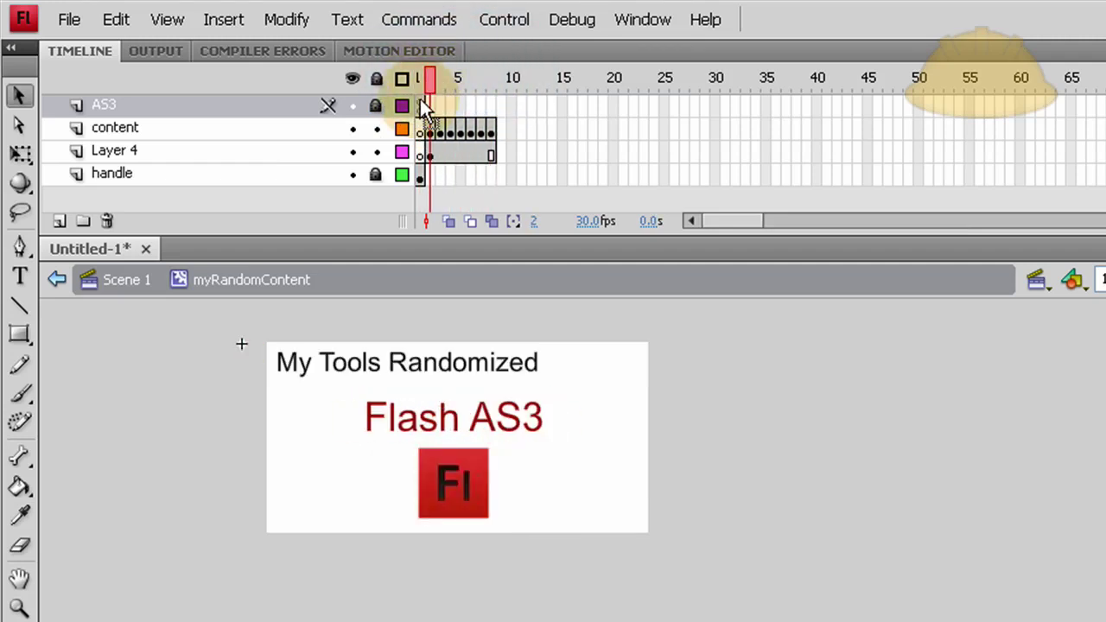
{"action": "key", "text": "F9"}
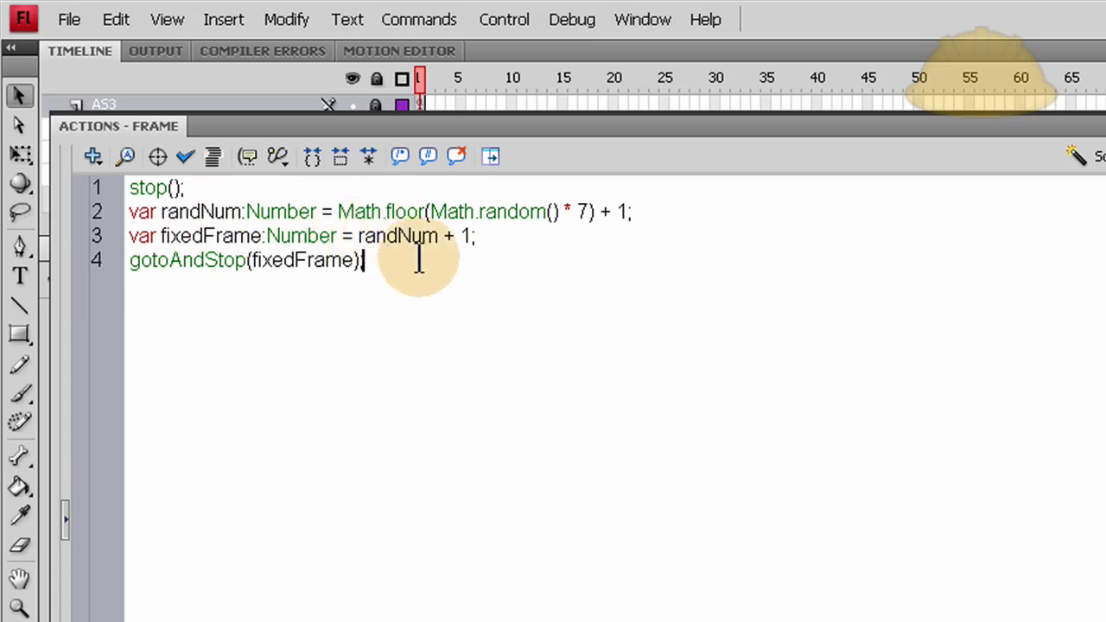
{"action": "left_click_drag", "start_coordinate": [637, 213], "coordinate": [111, 207]}
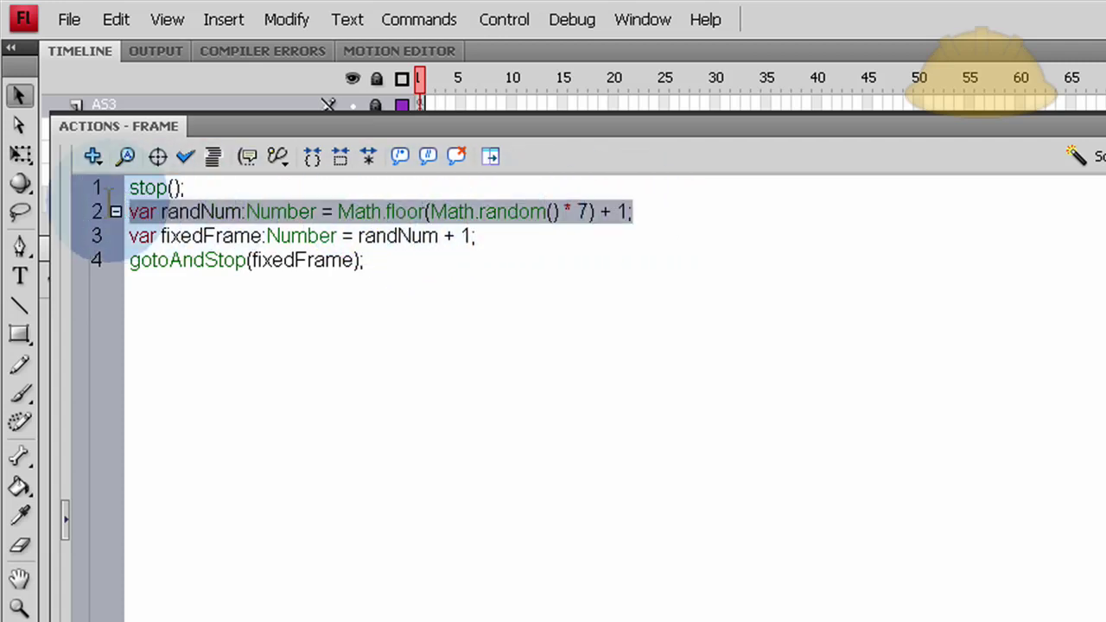
{"action": "left_click", "coordinate": [583, 218]}
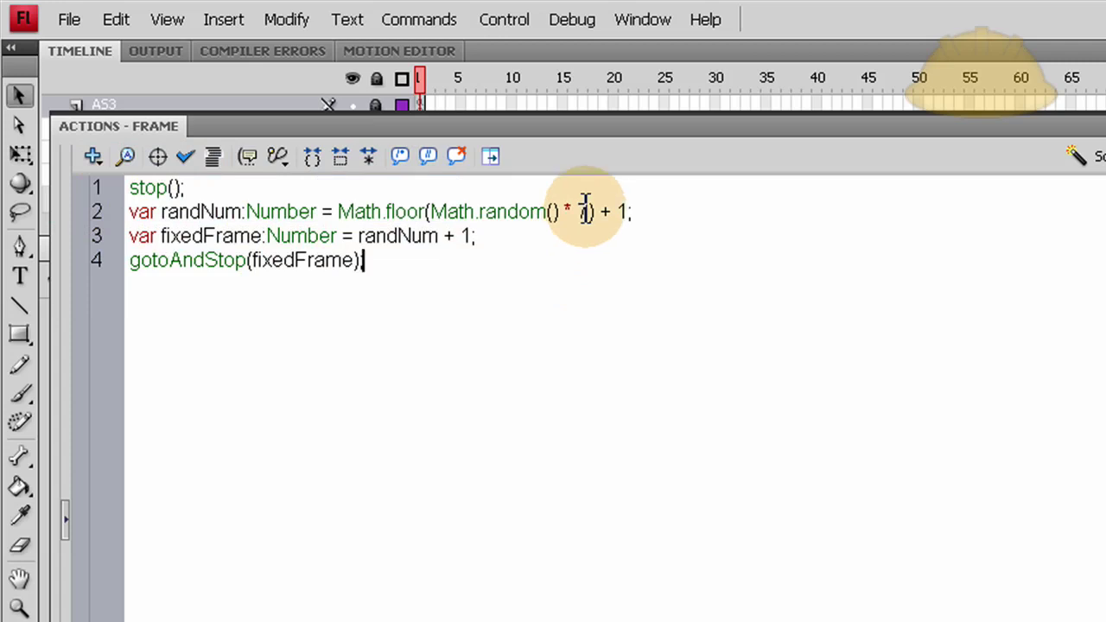
{"action": "left_click", "coordinate": [585, 210]}
{"action": "left_click_drag", "start_coordinate": [579, 211], "coordinate": [593, 215]}
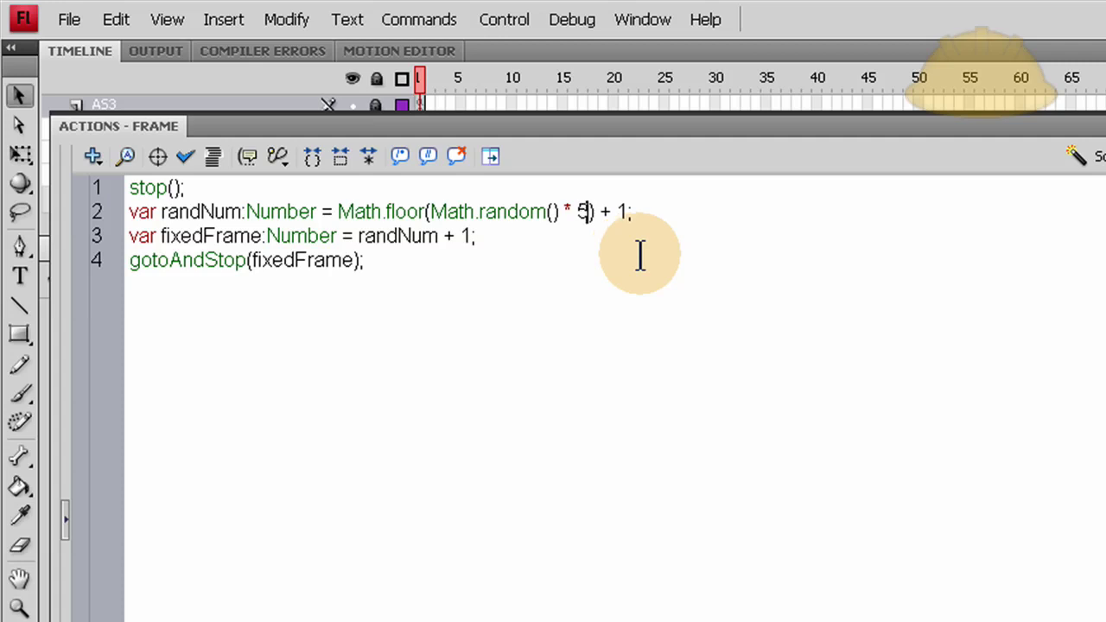
{"action": "left_click", "coordinate": [672, 210]}
{"action": "left_click_drag", "start_coordinate": [672, 210], "coordinate": [121, 211]}
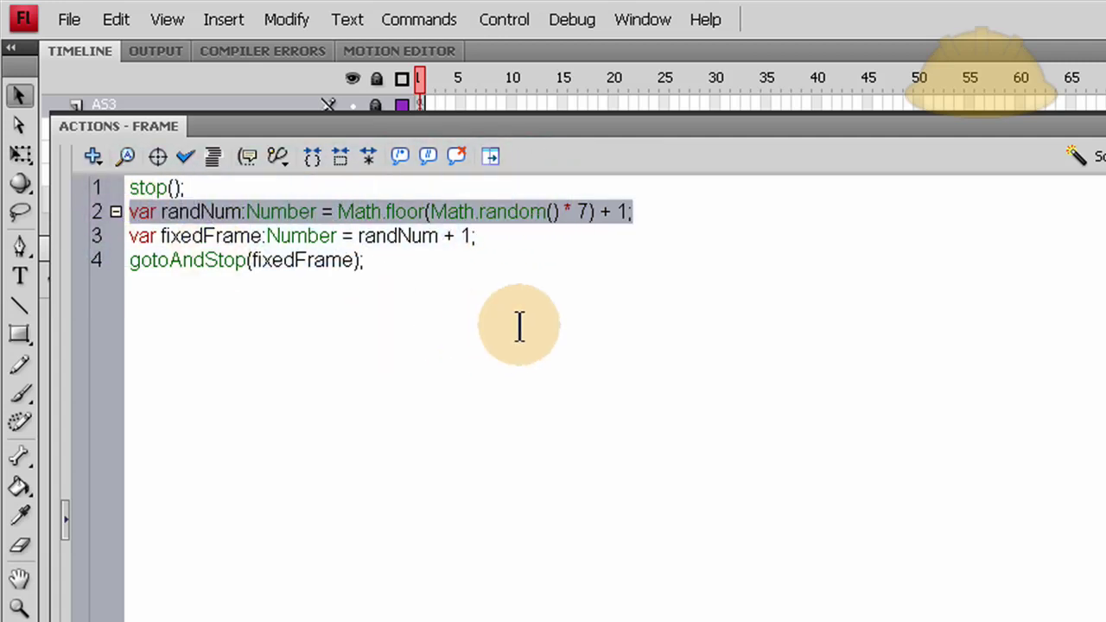
{"action": "left_click", "coordinate": [511, 289]}
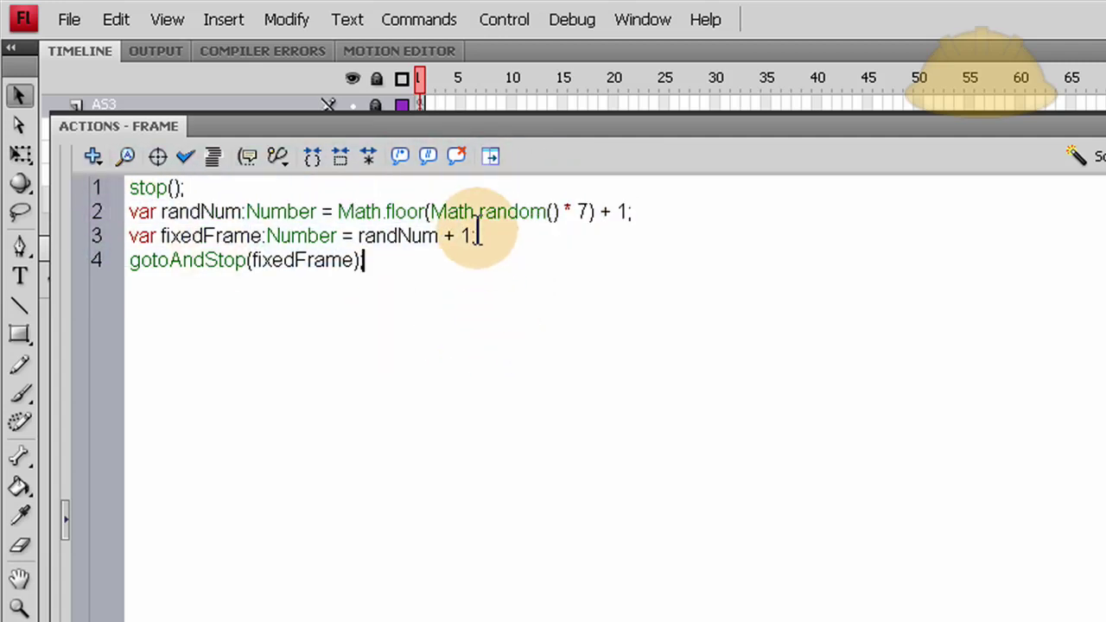
{"action": "double_click", "coordinate": [211, 235]}
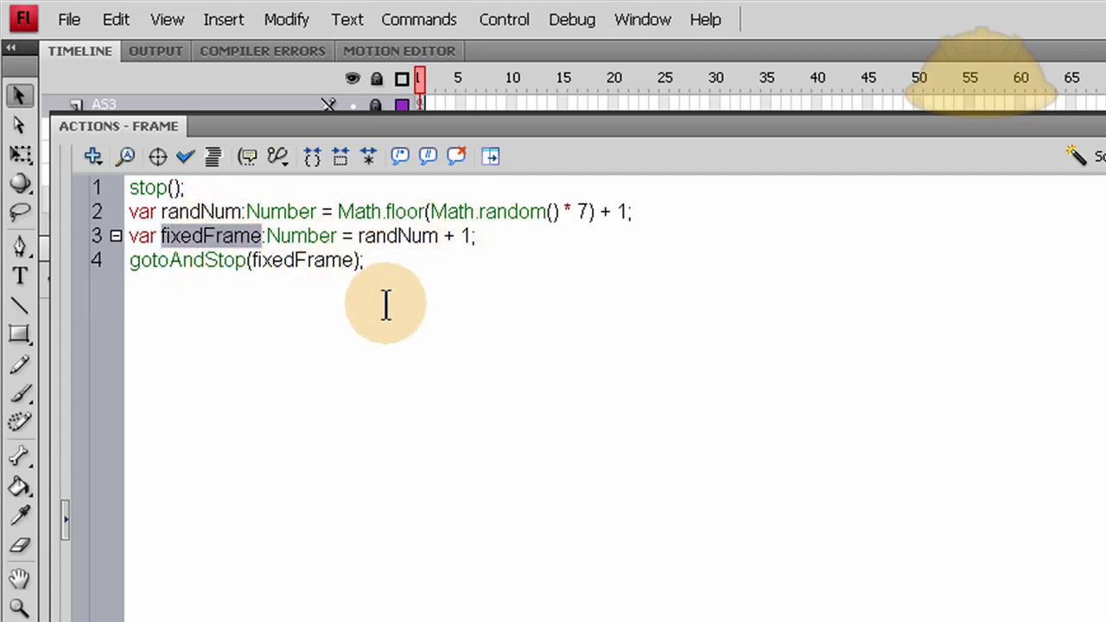
{"action": "key", "text": "F9"}
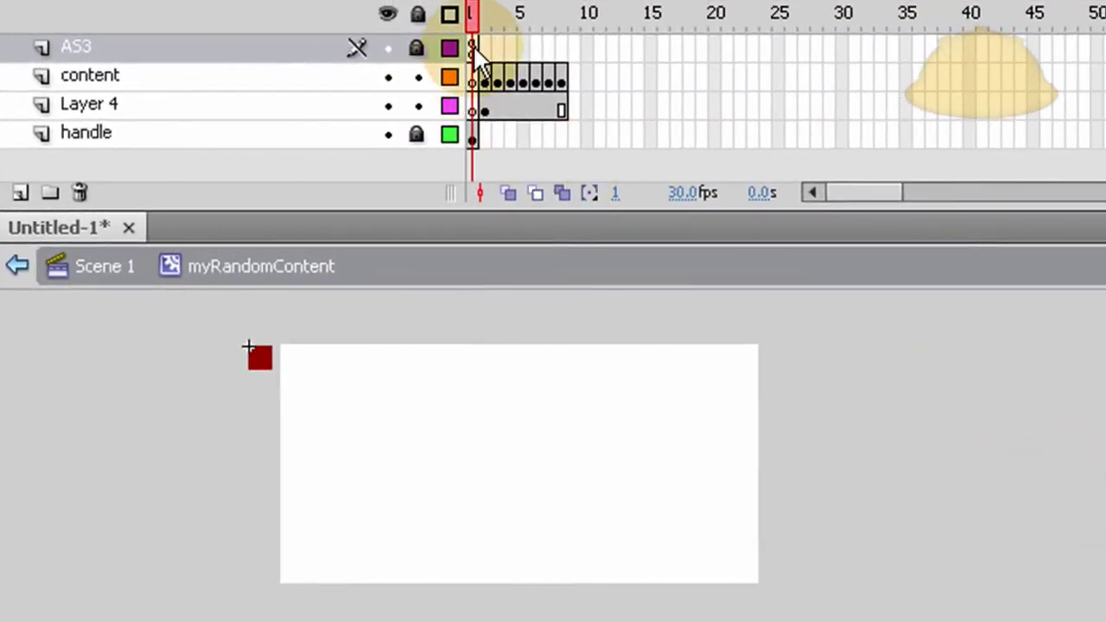
Comment out the fixedFrame line, change + 1 to + 2, and make gotoAndStop use randNum.
{"action": "key", "text": "F9"}
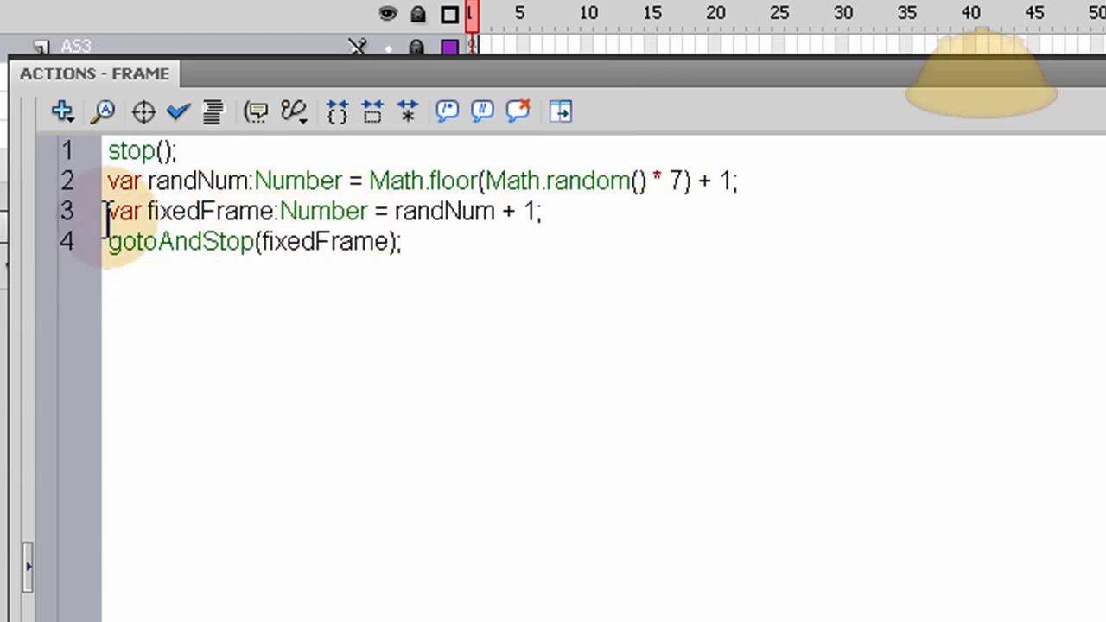
{"action": "key", "text": "ctrl+m"}
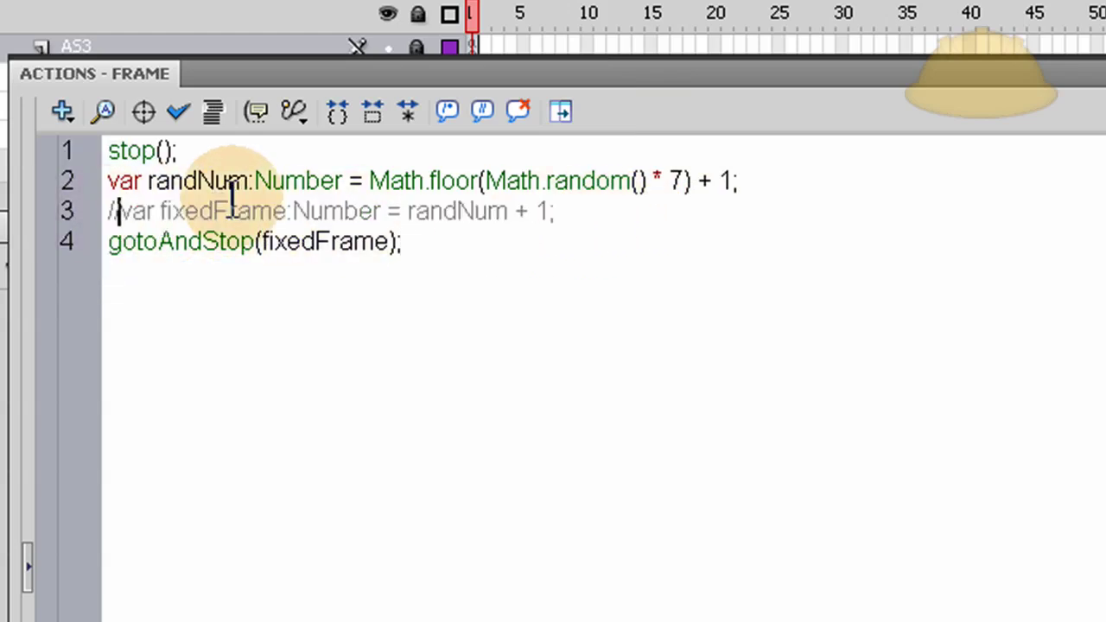
{"action": "double_click", "coordinate": [724, 180]}
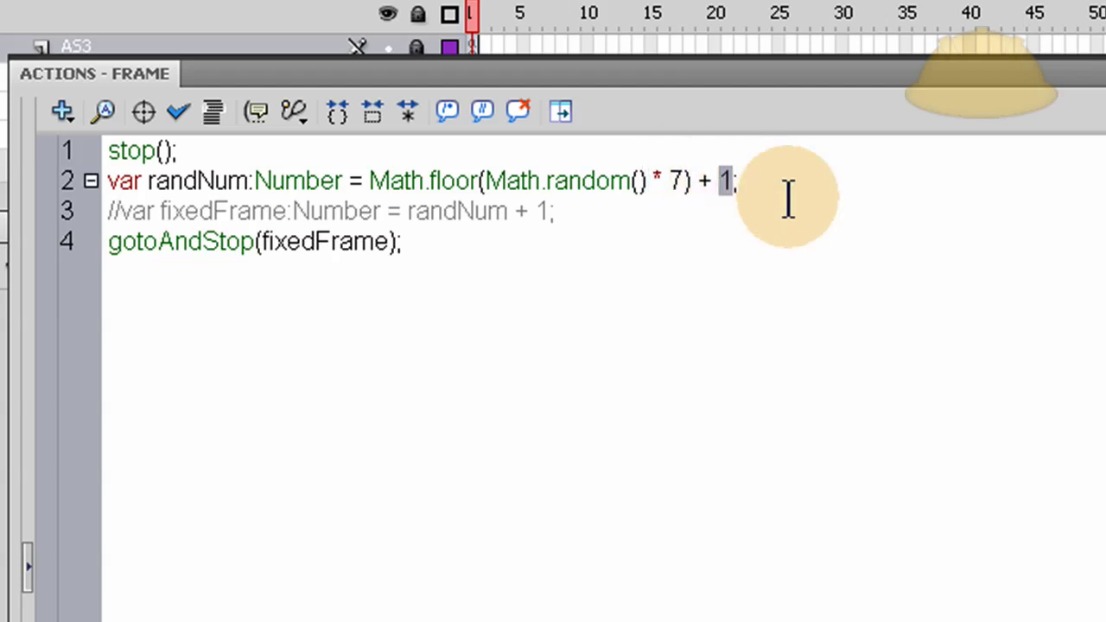
{"action": "type", "text": "2"}
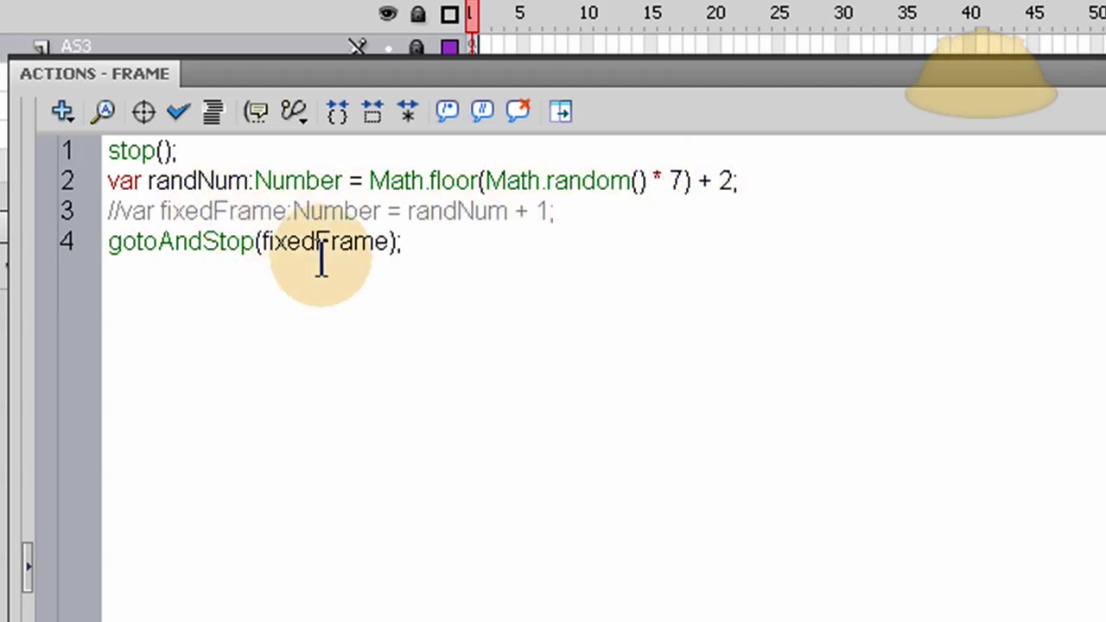
{"action": "double_click", "coordinate": [188, 182]}
{"action": "key", "text": "ctrl+c"}
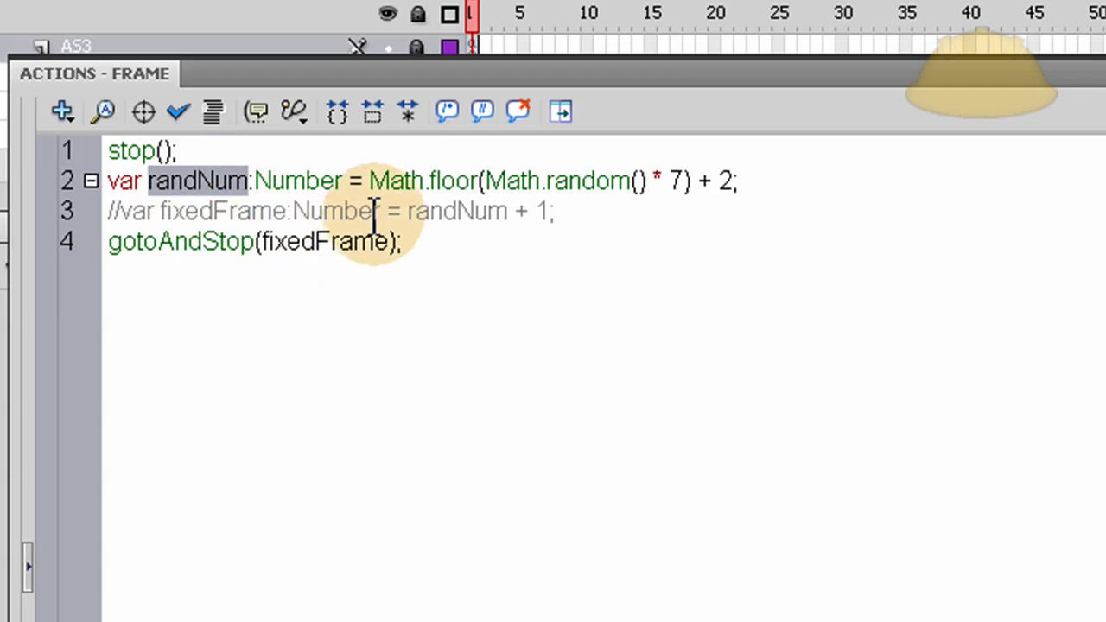
{"action": "double_click", "coordinate": [346, 242]}
{"action": "key", "text": "ctrl+v"}
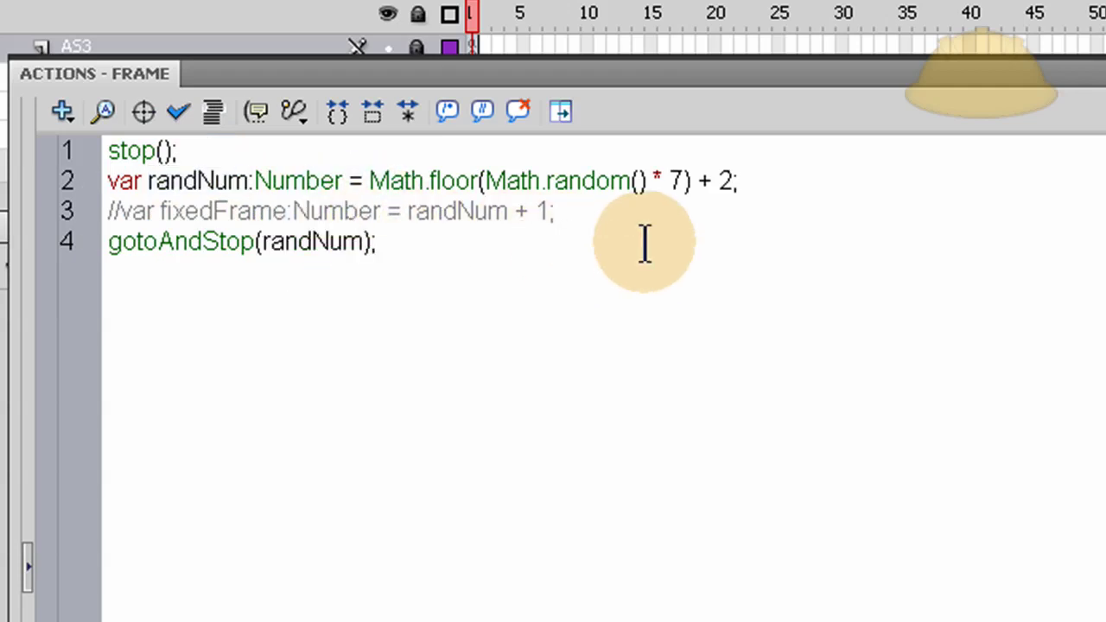
{"action": "left_click", "coordinate": [583, 215]}
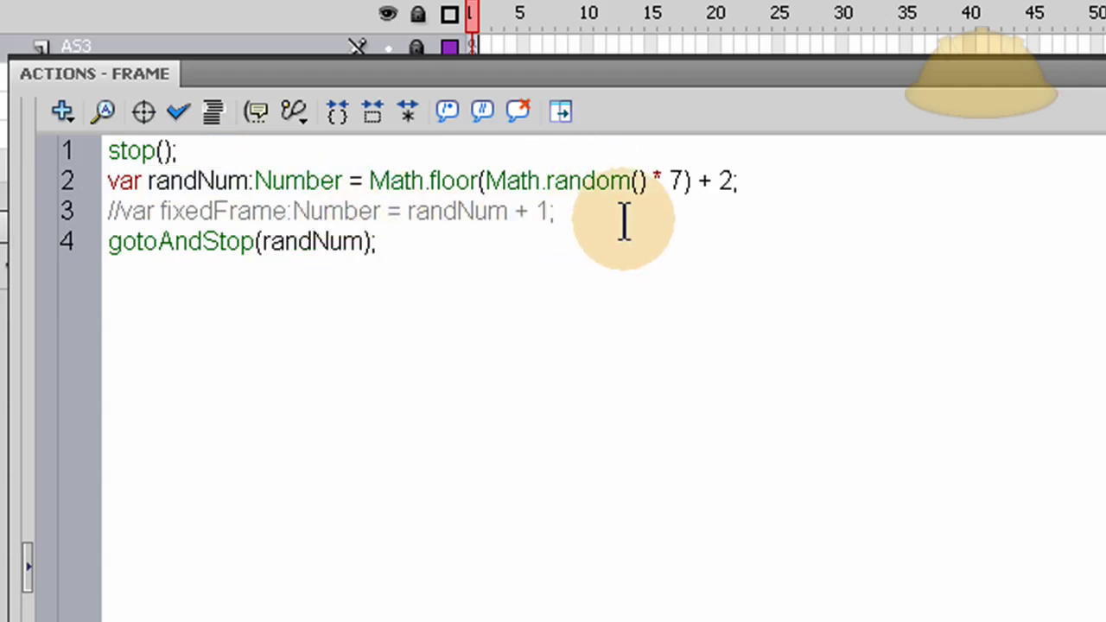
Run Test Movie three times, seeing Illustrator, Flash AS3 and Photoshop, then close it.
{"action": "key", "text": "ctrl+Return"}
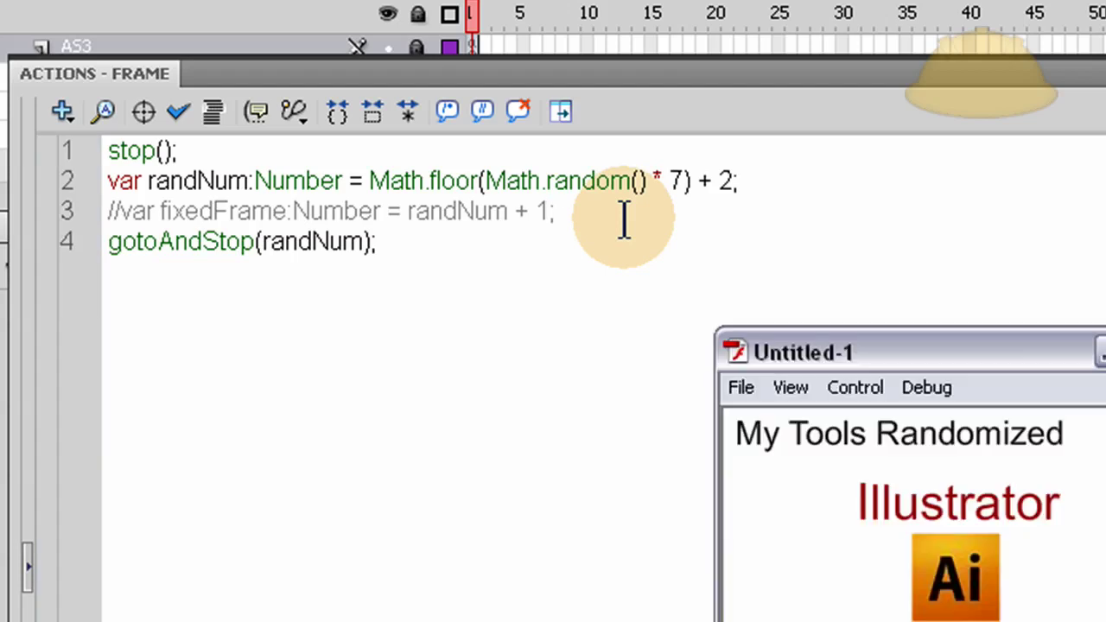
{"action": "key", "text": "ctrl+Return"}
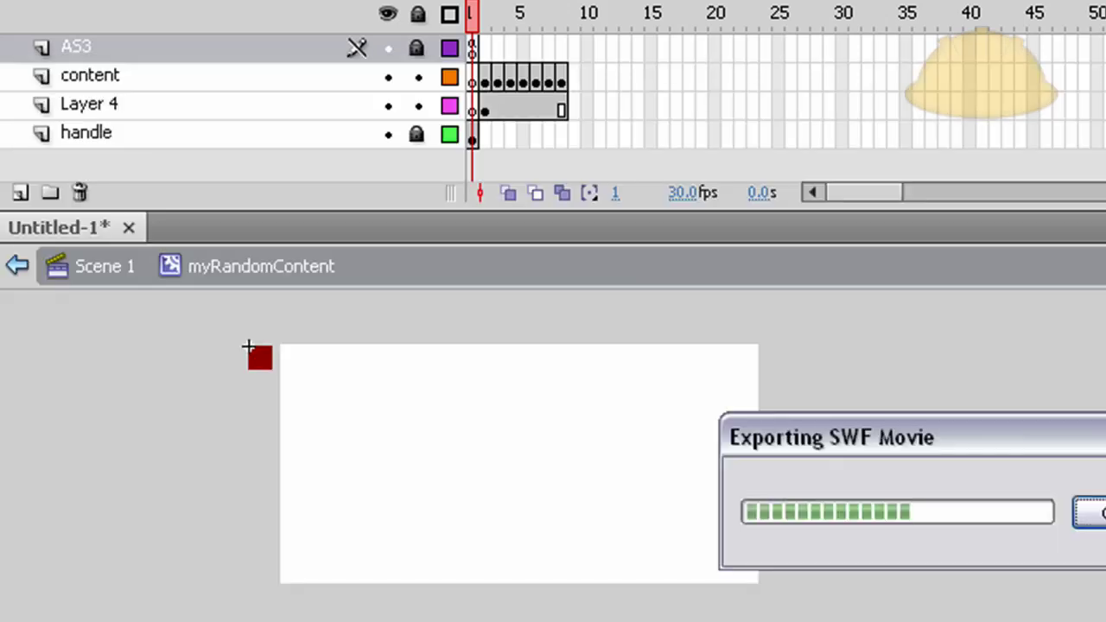
{"action": "key", "text": "ctrl+Return"}
{"action": "key", "text": "ctrl+Return"}
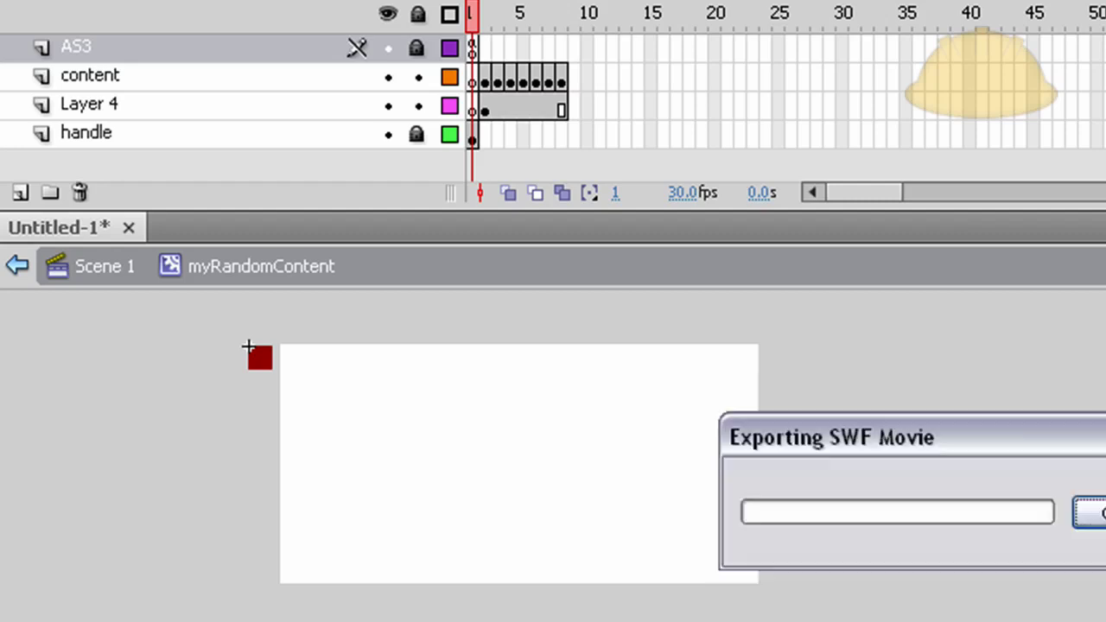
{"action": "key", "text": "ctrl+w"}
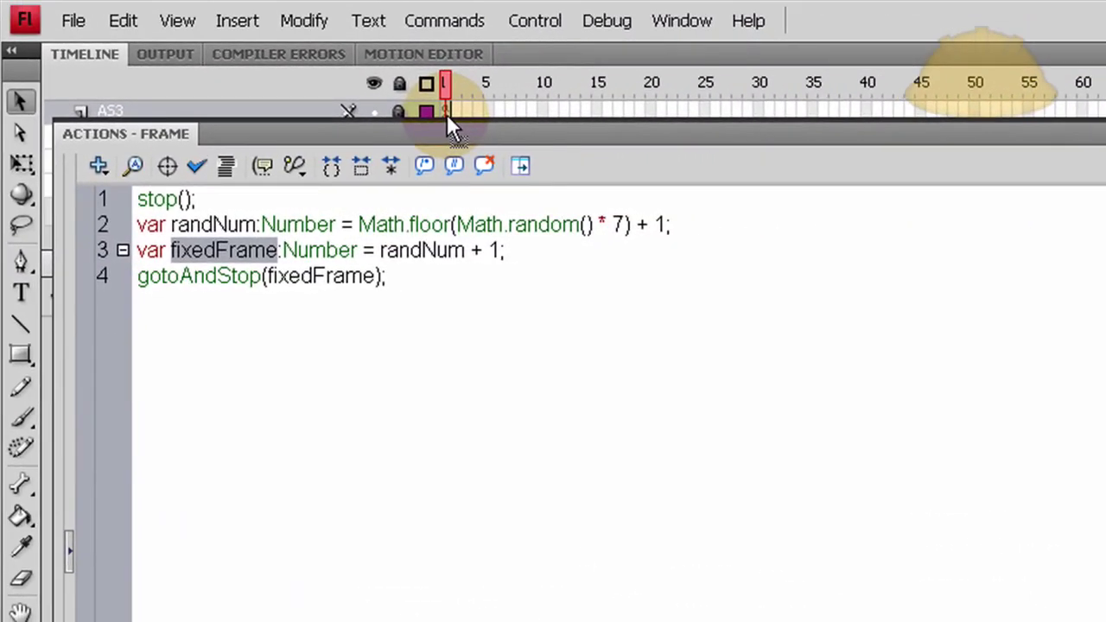
{"action": "left_click", "coordinate": [474, 249]}
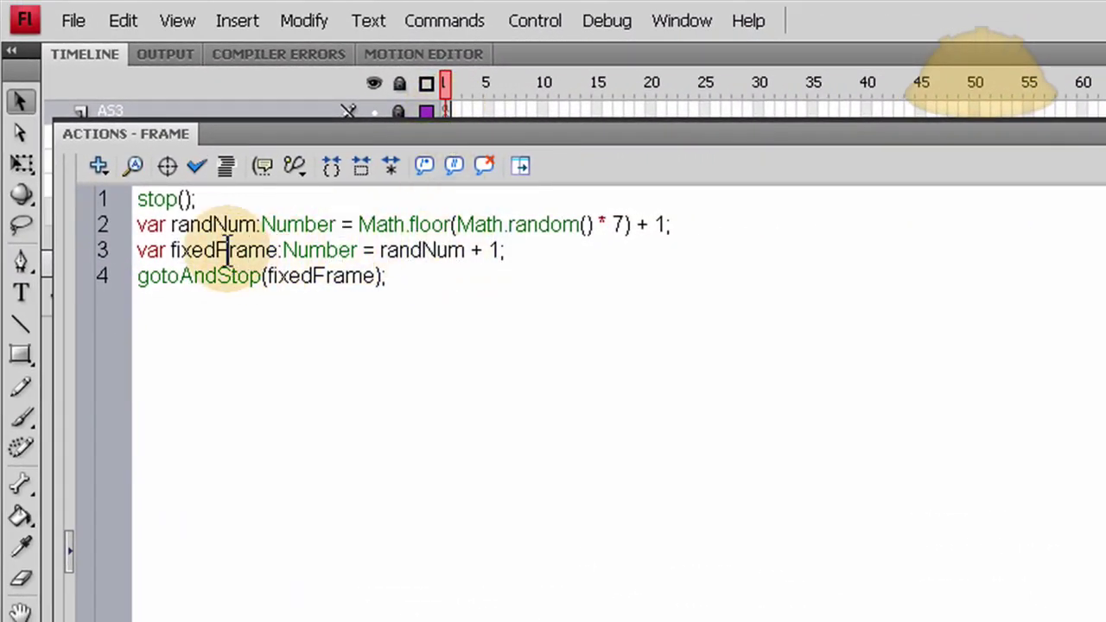
{"action": "double_click", "coordinate": [218, 223]}
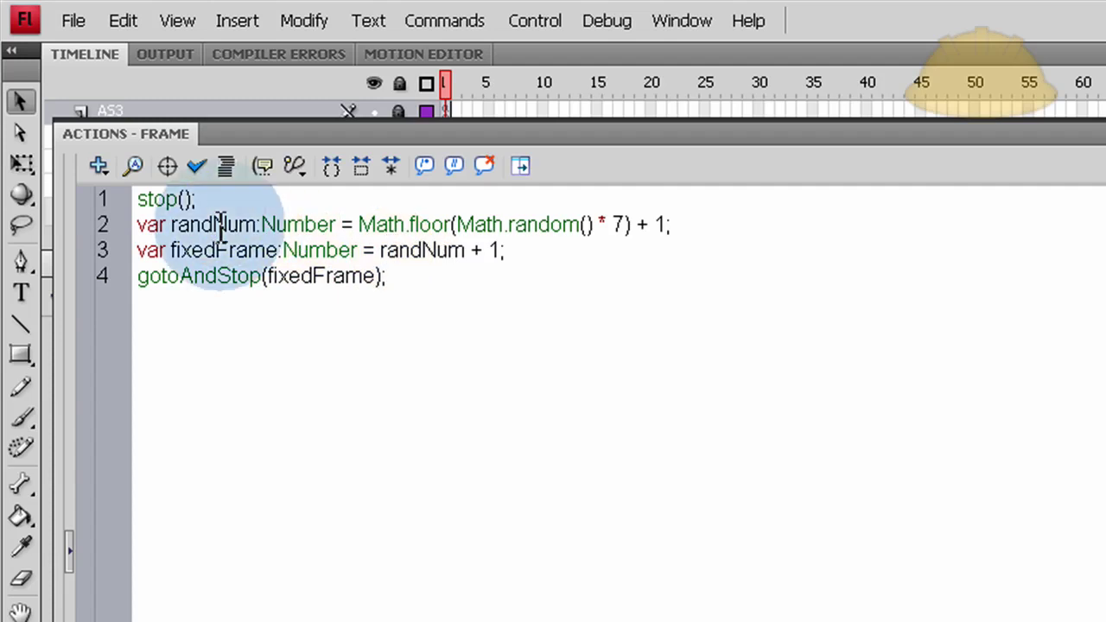
{"action": "double_click", "coordinate": [433, 253]}
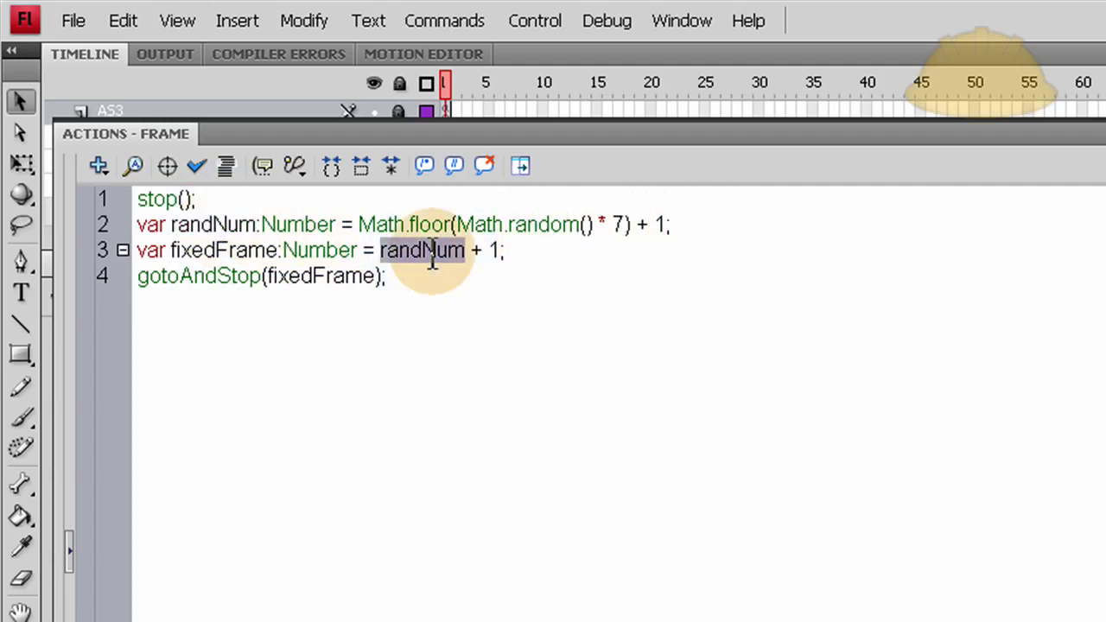
{"action": "double_click", "coordinate": [495, 251]}
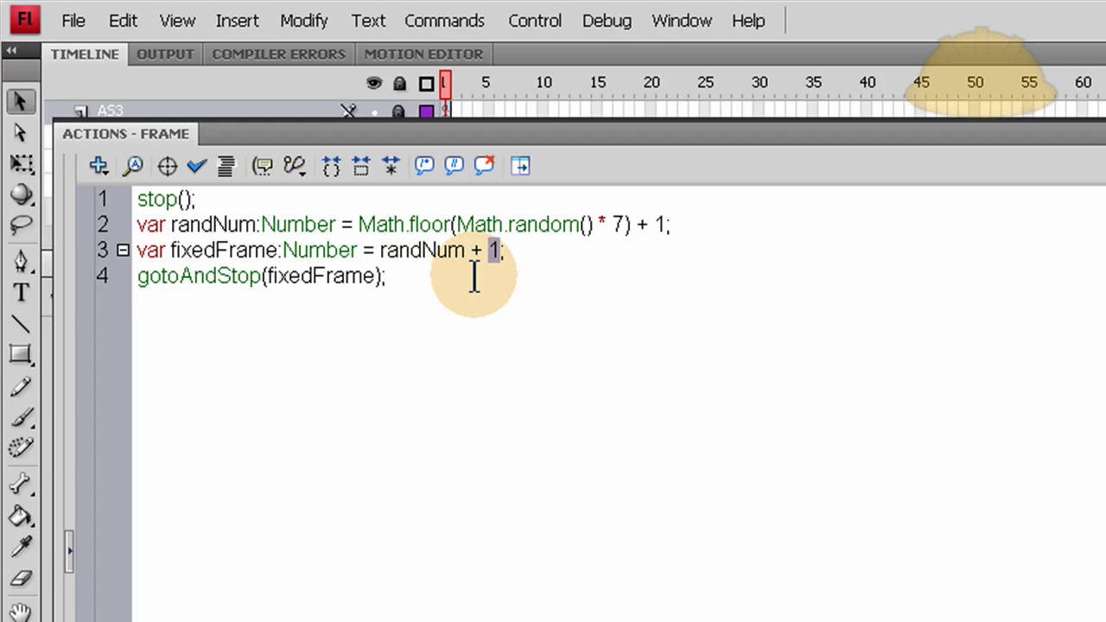
{"action": "key", "text": "F9"}
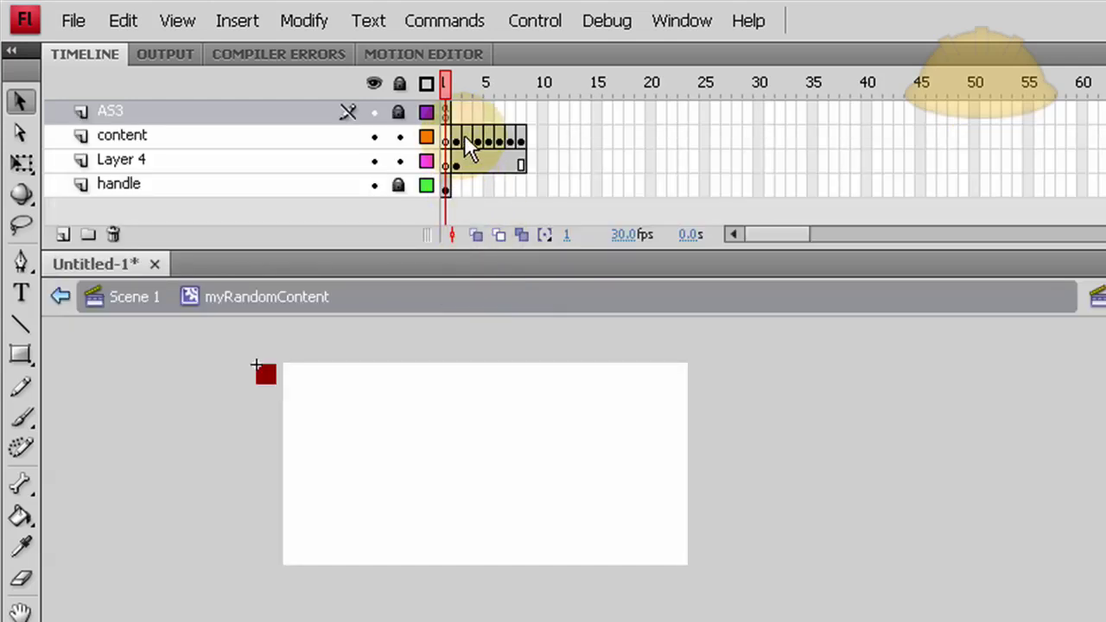
{"action": "left_click", "coordinate": [522, 140]}
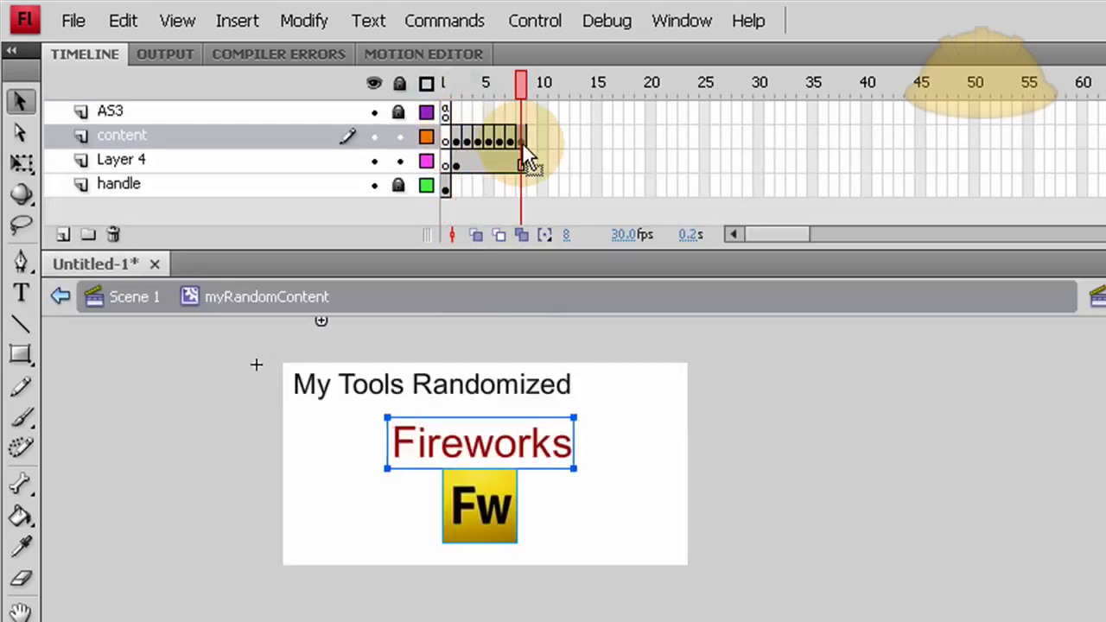
{"action": "left_click", "coordinate": [448, 115]}
{"action": "key", "text": "F9"}
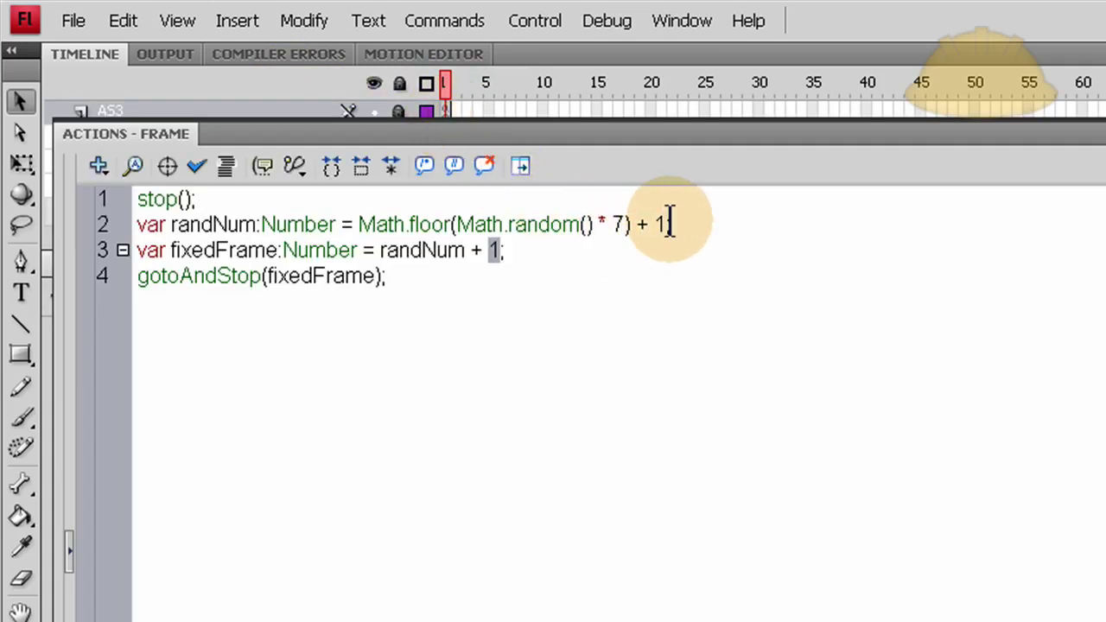
{"action": "left_click_drag", "start_coordinate": [670, 224], "coordinate": [134, 226]}
{"action": "left_click", "coordinate": [536, 281]}
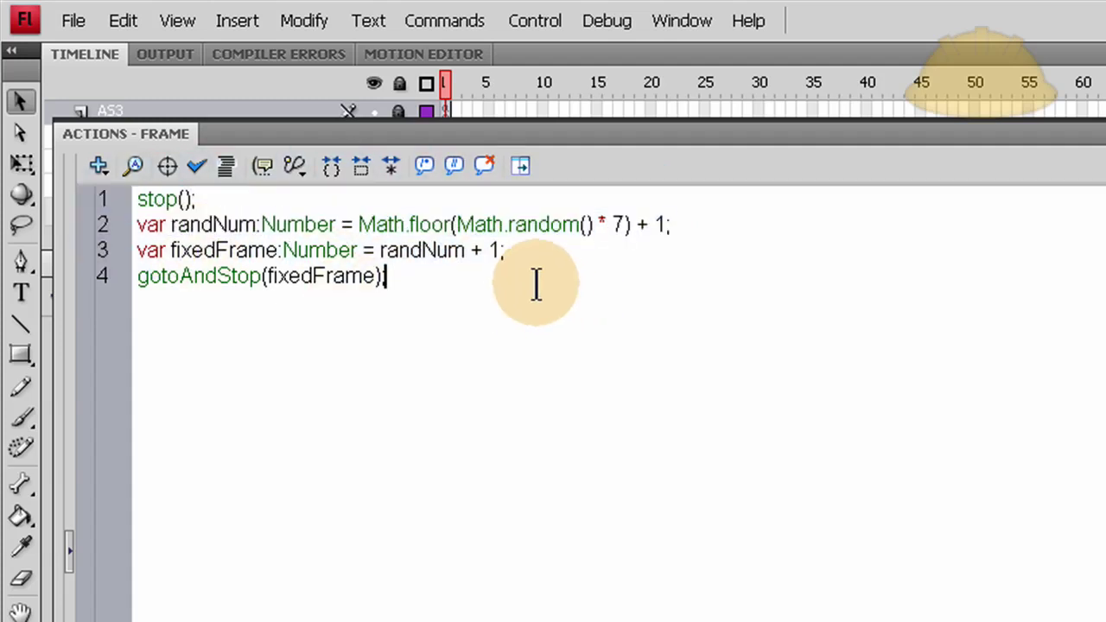
{"action": "left_click", "coordinate": [509, 251]}
{"action": "left_click_drag", "start_coordinate": [507, 249], "coordinate": [136, 247]}
{"action": "triple_click", "coordinate": [288, 251]}
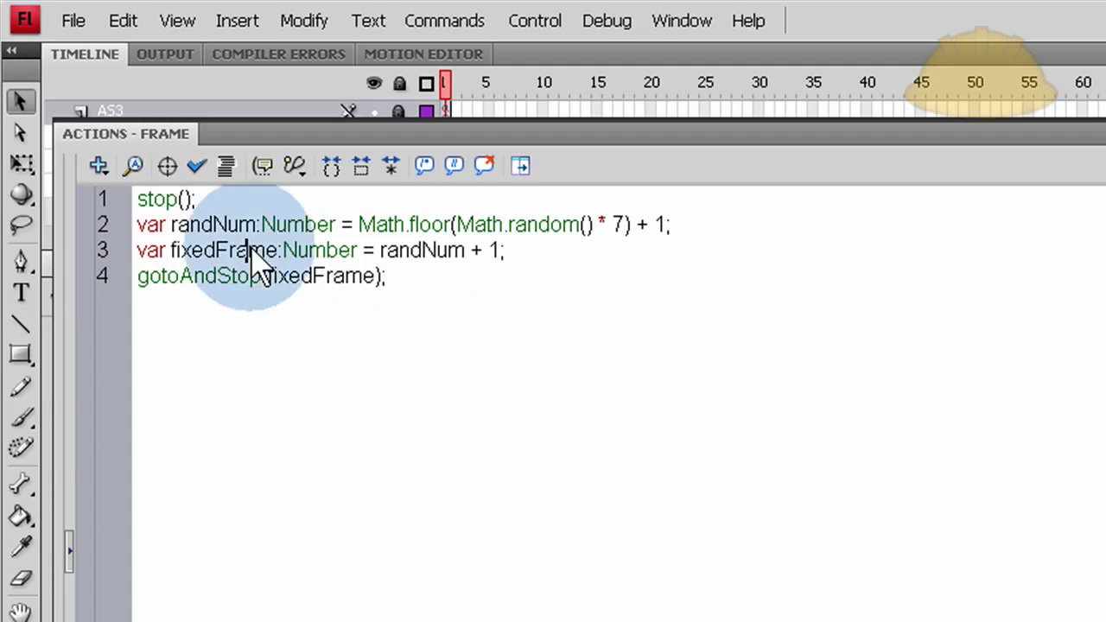
{"action": "left_click", "coordinate": [324, 274]}
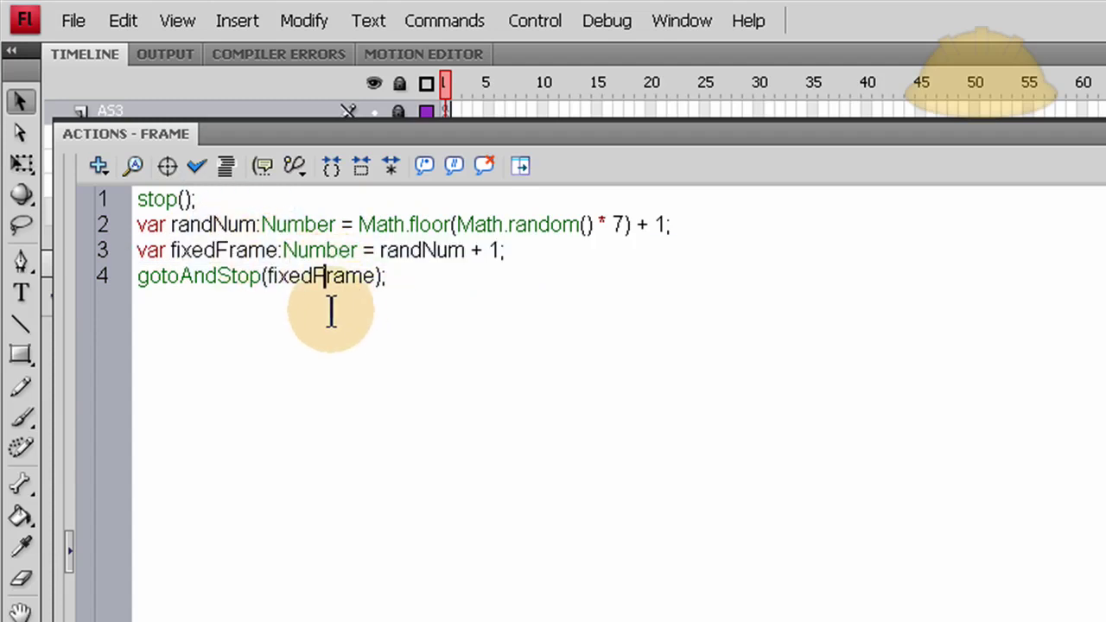
{"action": "left_click", "coordinate": [138, 287]}
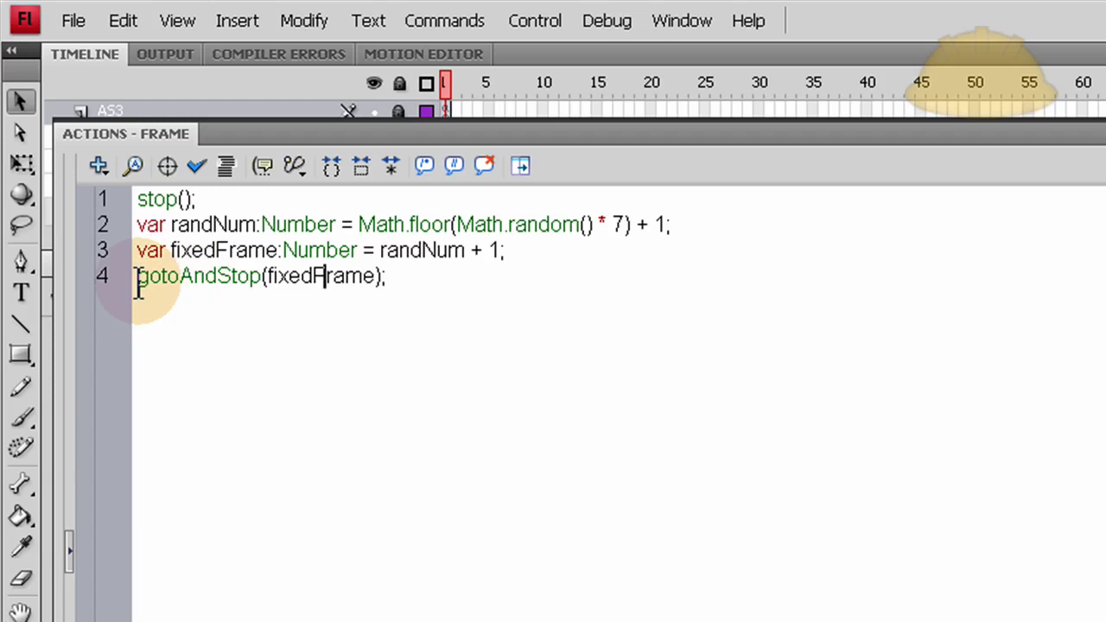
{"action": "double_click", "coordinate": [343, 274]}
{"action": "left_click", "coordinate": [510, 308]}
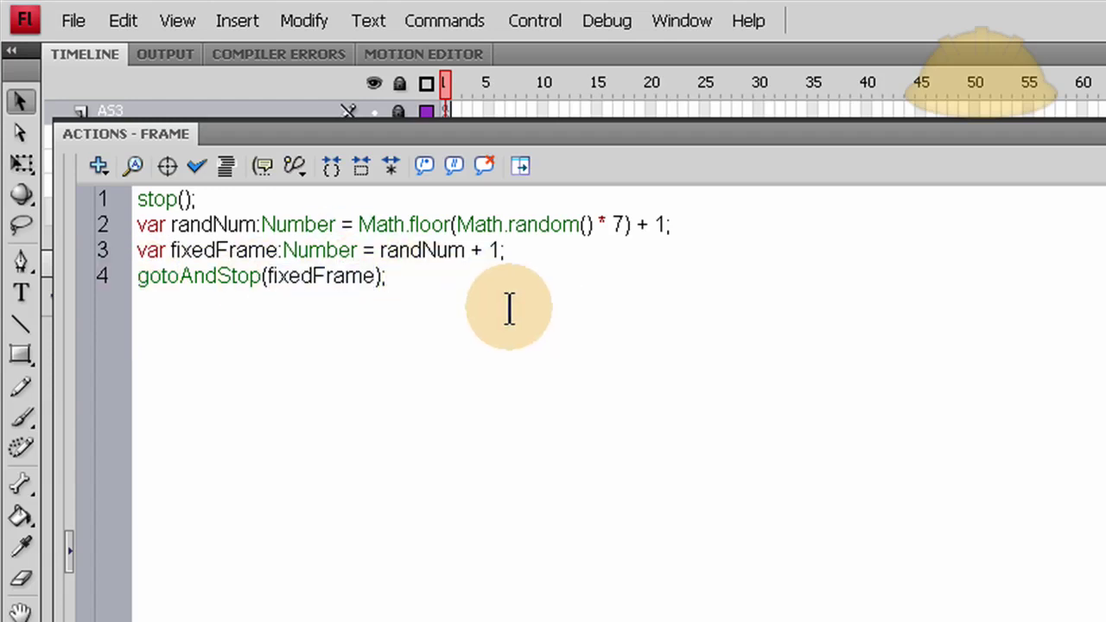
{"action": "left_click_drag", "start_coordinate": [510, 252], "coordinate": [139, 225]}
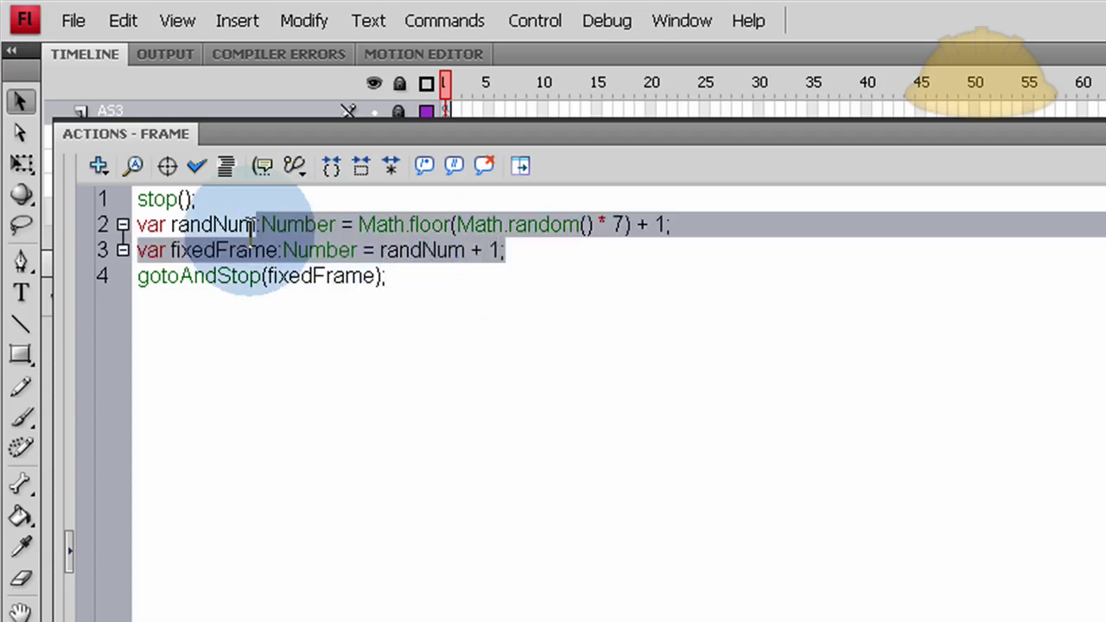
{"action": "left_click", "coordinate": [461, 279]}
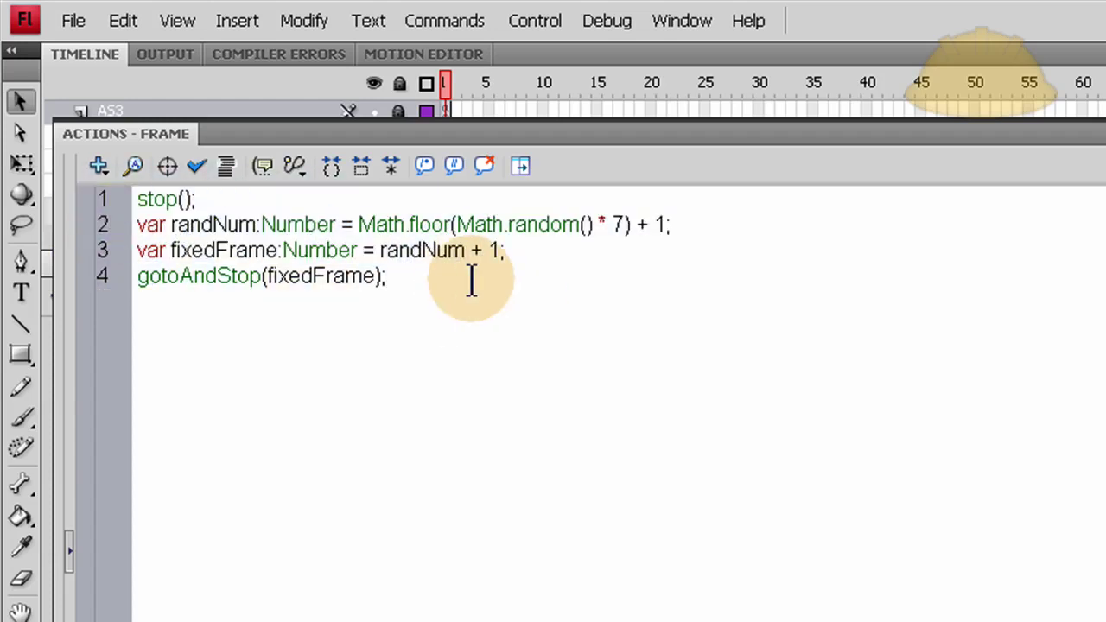
{"action": "key", "text": "F9"}
{"action": "left_click", "coordinate": [524, 138]}
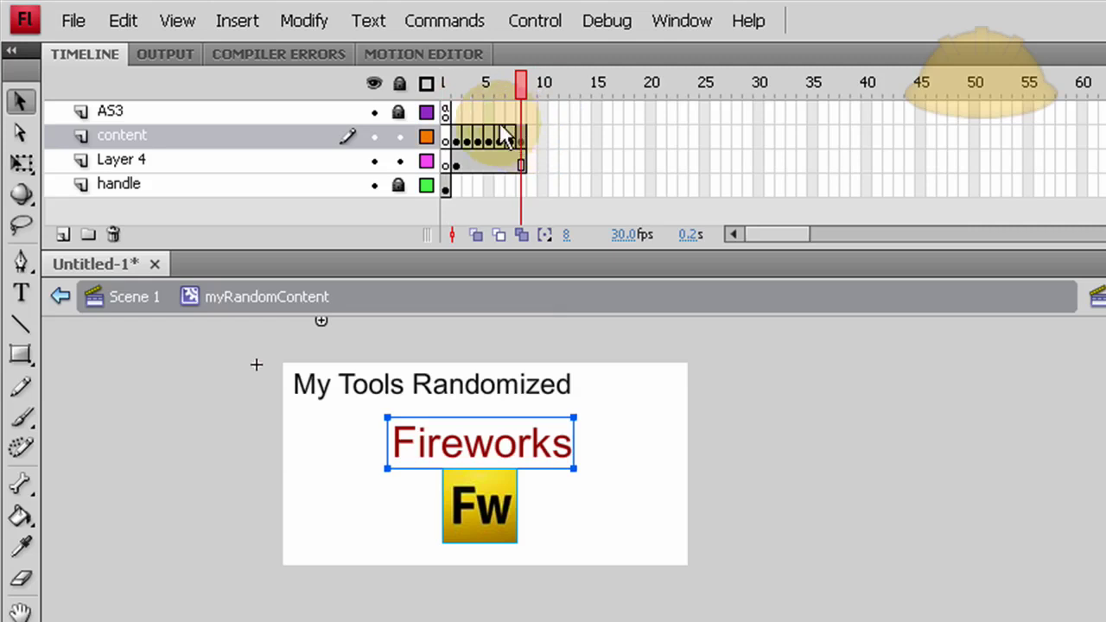
{"action": "left_click_drag", "start_coordinate": [462, 132], "coordinate": [536, 135]}
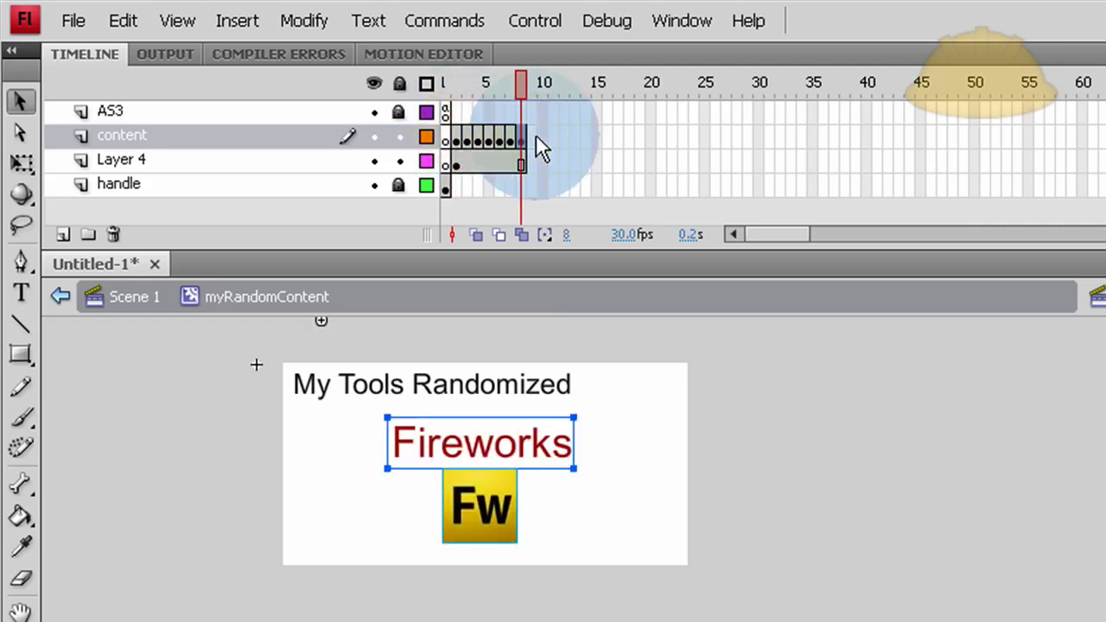
{"action": "left_click", "coordinate": [444, 136]}
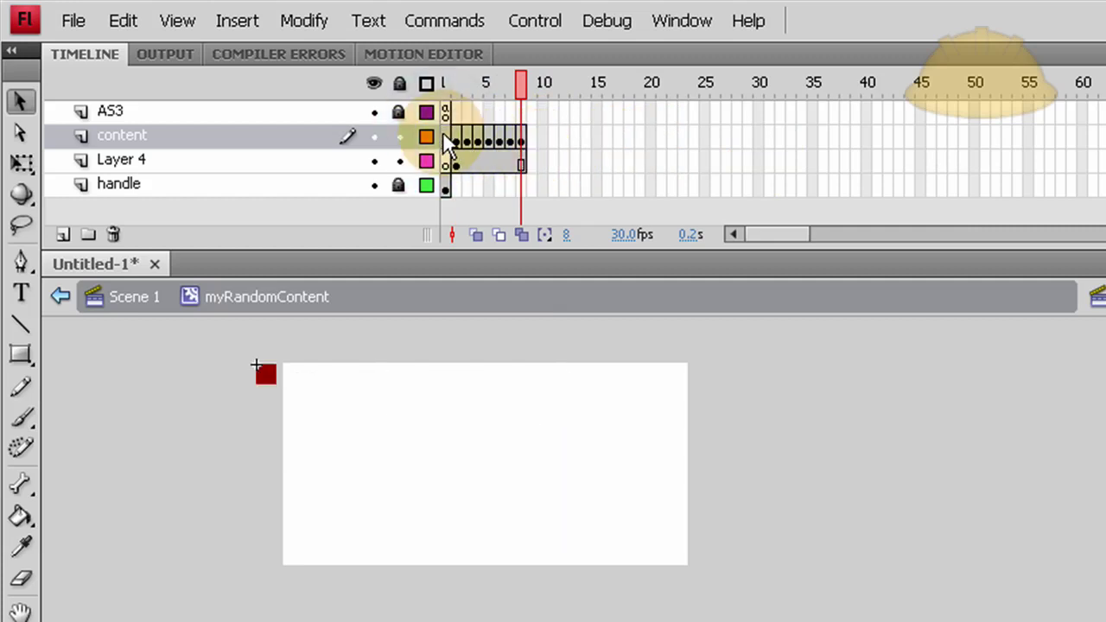
Test the movie five times to see random products like Flash AS3, Sound Booth and Fireworks, then open the Start menu.
{"action": "left_click", "coordinate": [522, 151]}
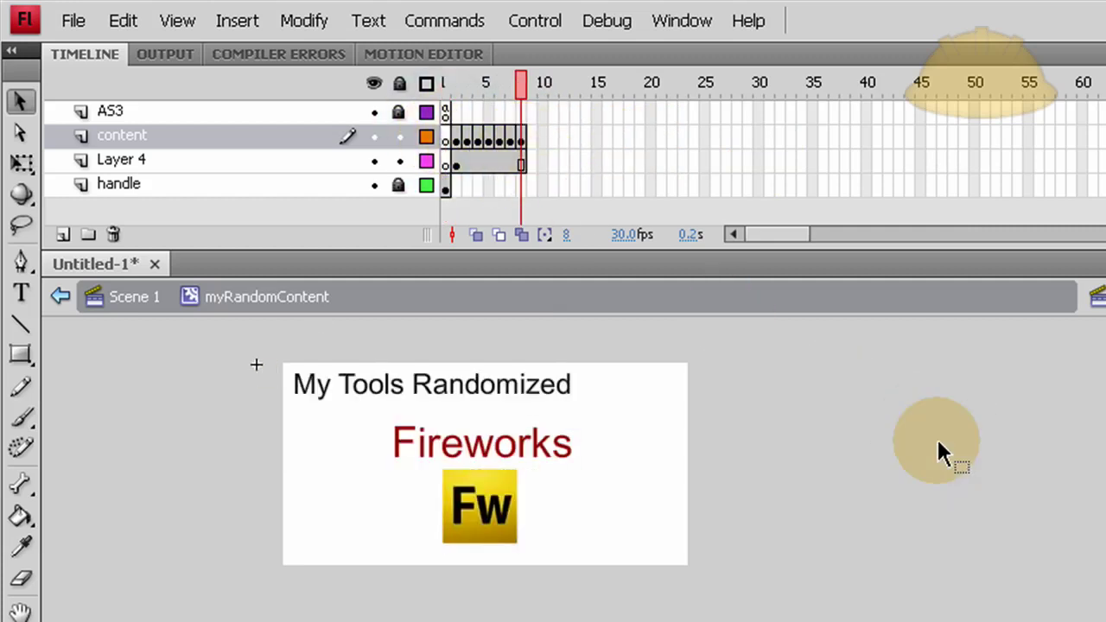
{"action": "key", "text": "ctrl+Return"}
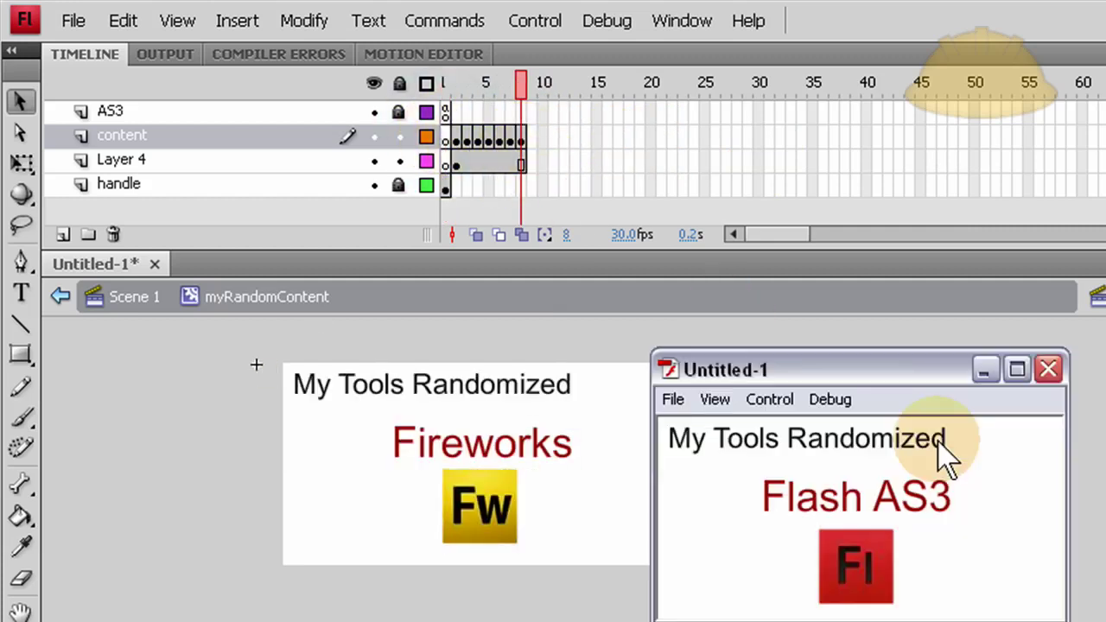
{"action": "left_click", "coordinate": [1047, 369]}
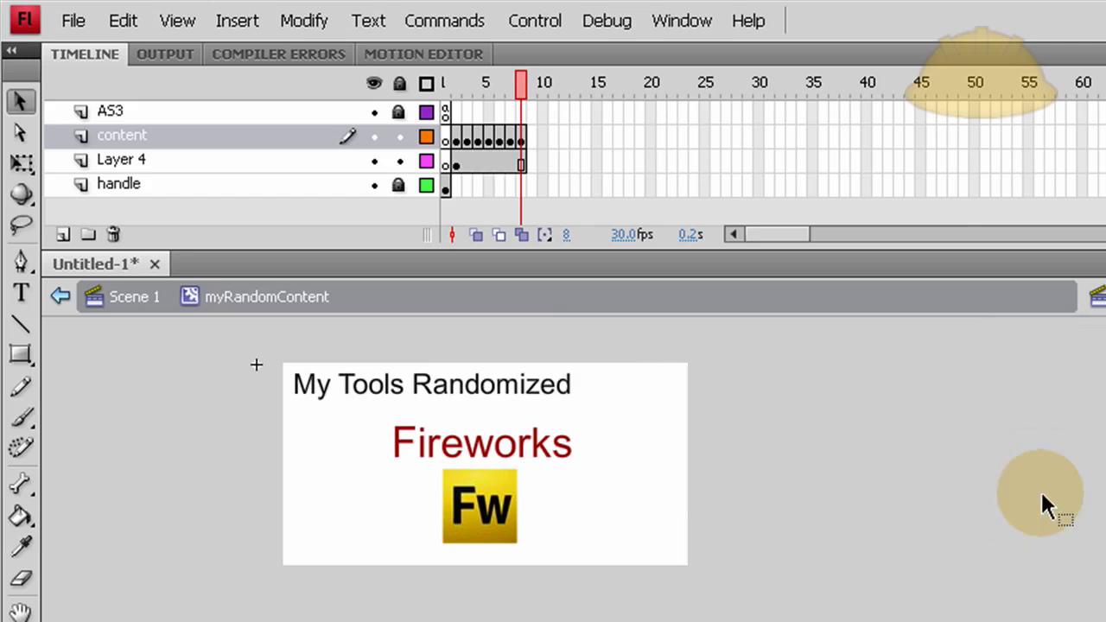
{"action": "key", "text": "ctrl+Return"}
{"action": "left_click", "coordinate": [1048, 367]}
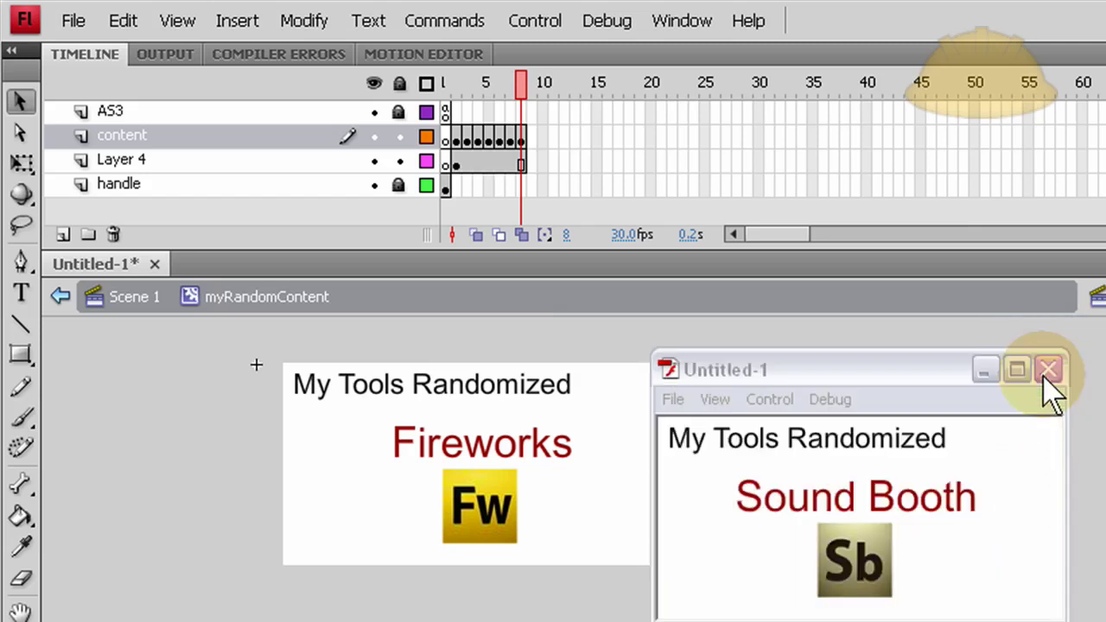
{"action": "key", "text": "ctrl+Return"}
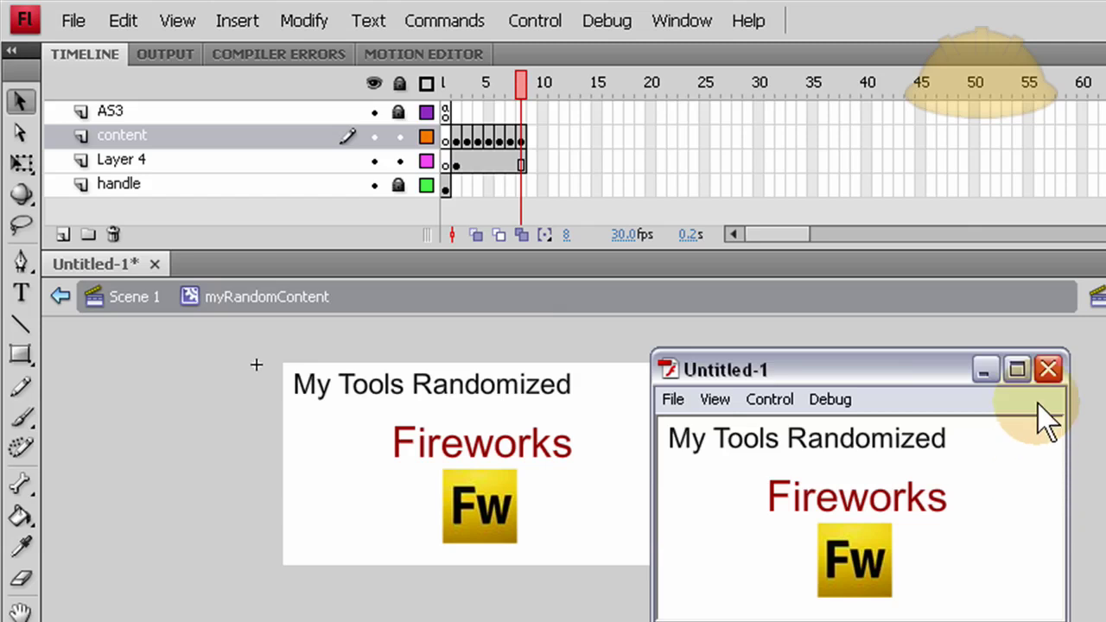
{"action": "left_click", "coordinate": [1045, 370]}
{"action": "key", "text": "ctrl+Return"}
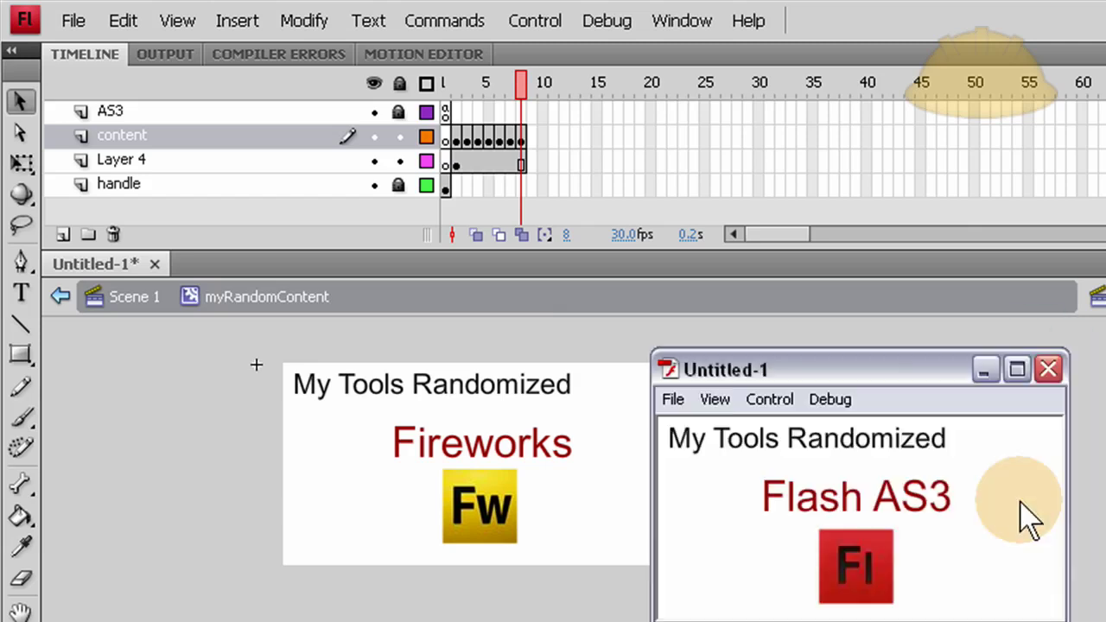
{"action": "left_click", "coordinate": [1042, 374]}
{"action": "key", "text": "ctrl+Return"}
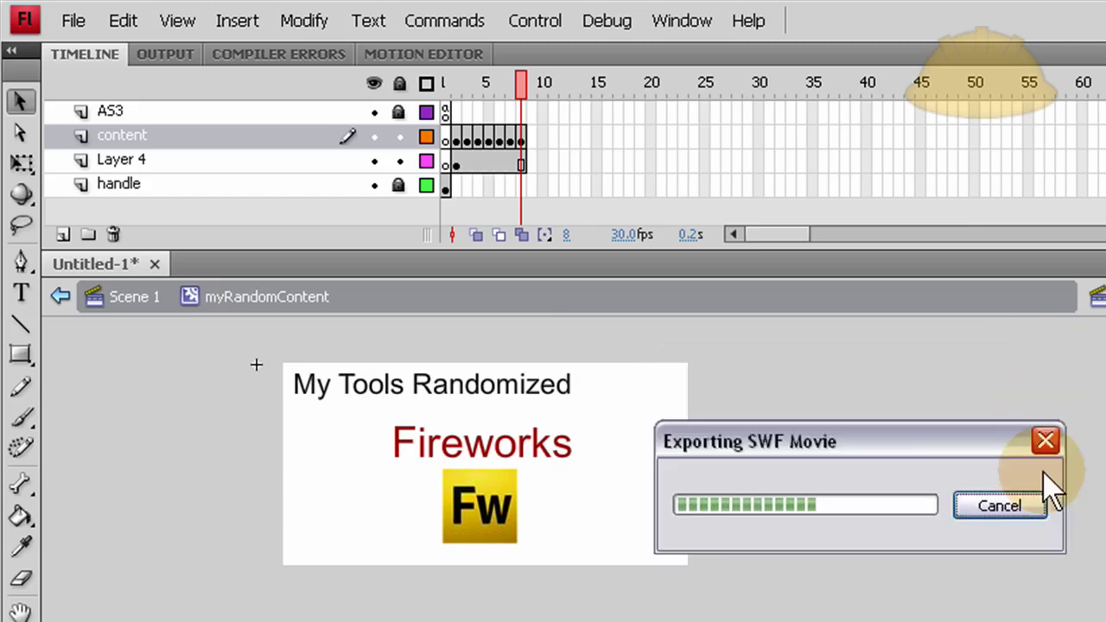
{"action": "left_click", "coordinate": [1049, 369]}
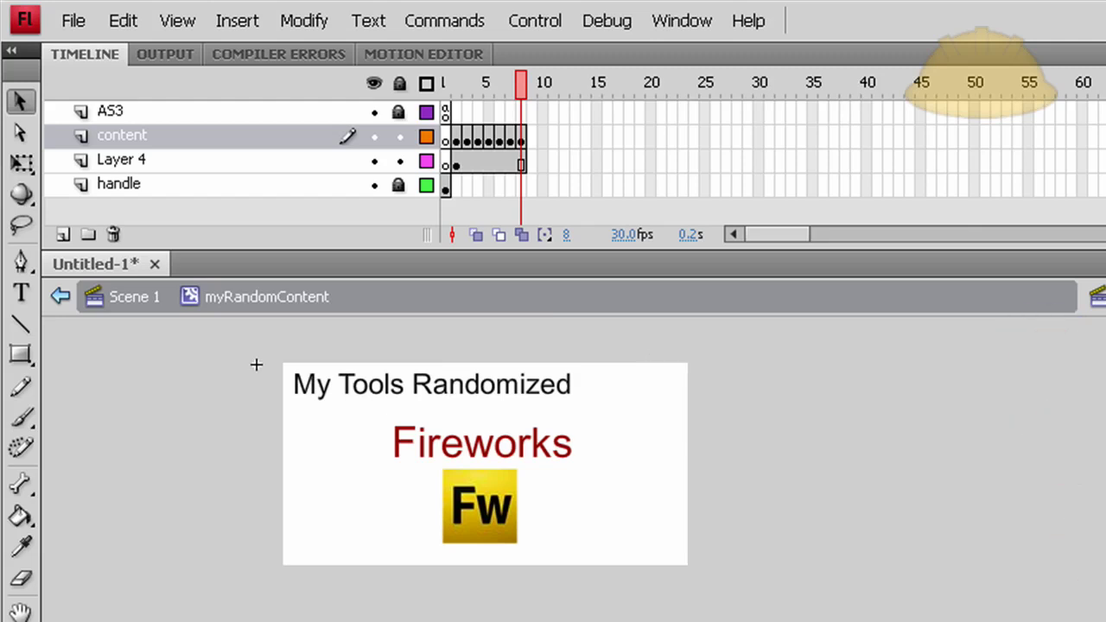
{"action": "key", "text": "super"}
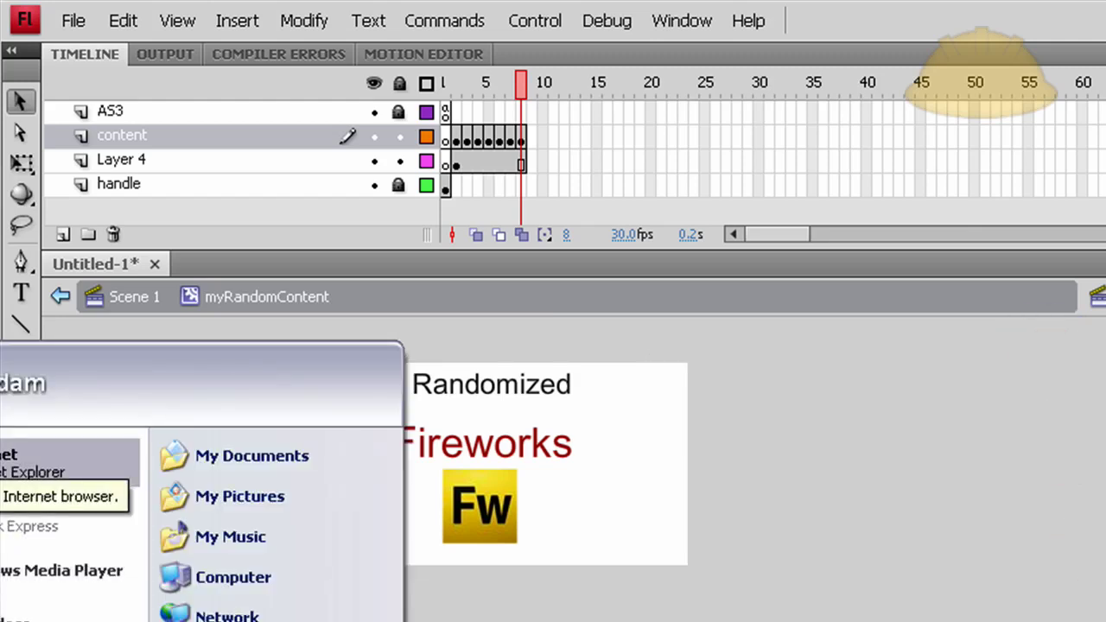
Open developphp.com from Internet Explorer favorites and reload it twice to see the banner change.
{"action": "key", "text": "Return"}
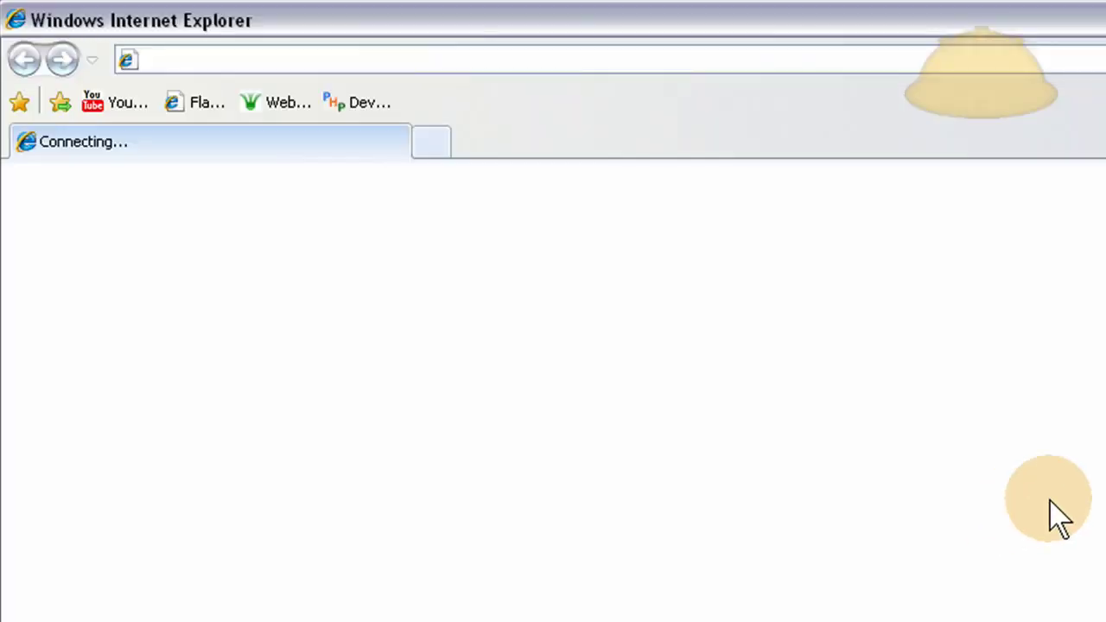
{"action": "left_click", "coordinate": [386, 99]}
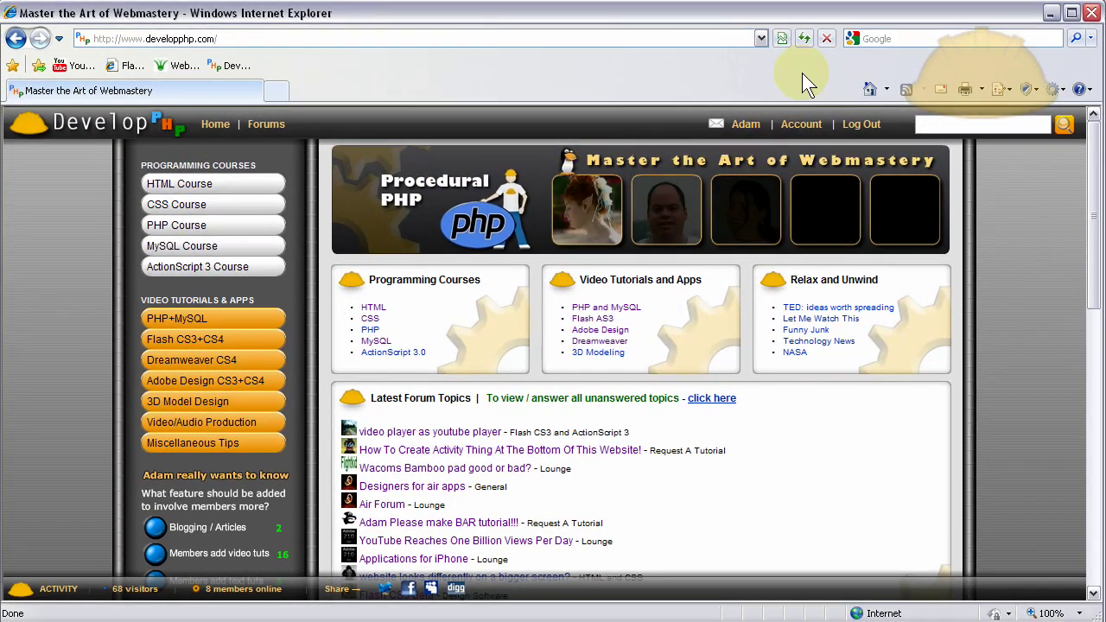
{"action": "left_click", "coordinate": [806, 30]}
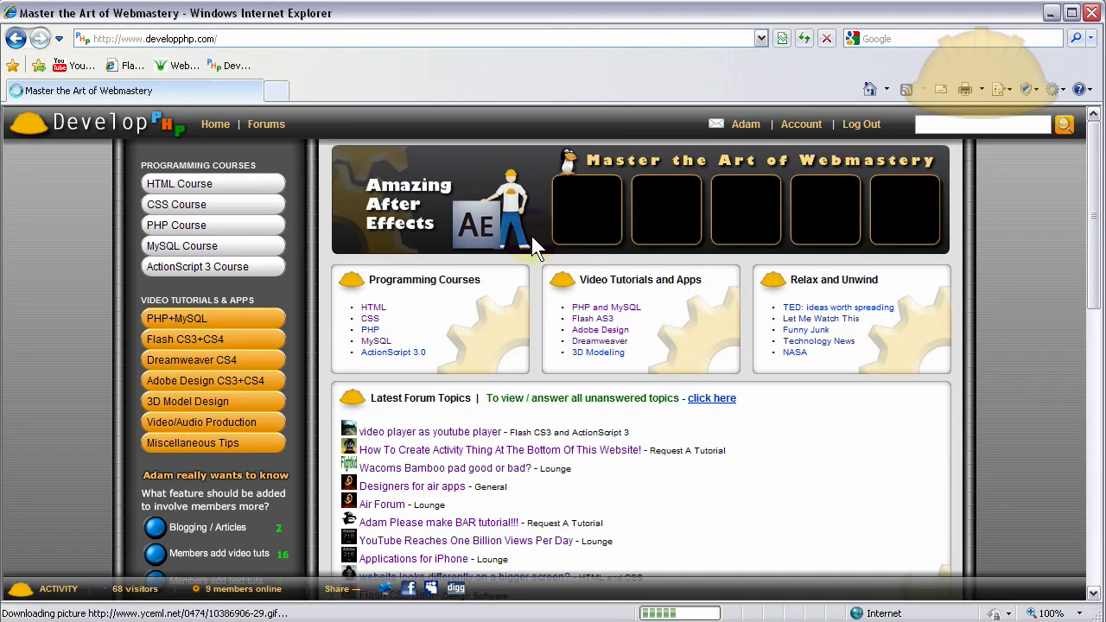
{"action": "left_click", "coordinate": [803, 40]}
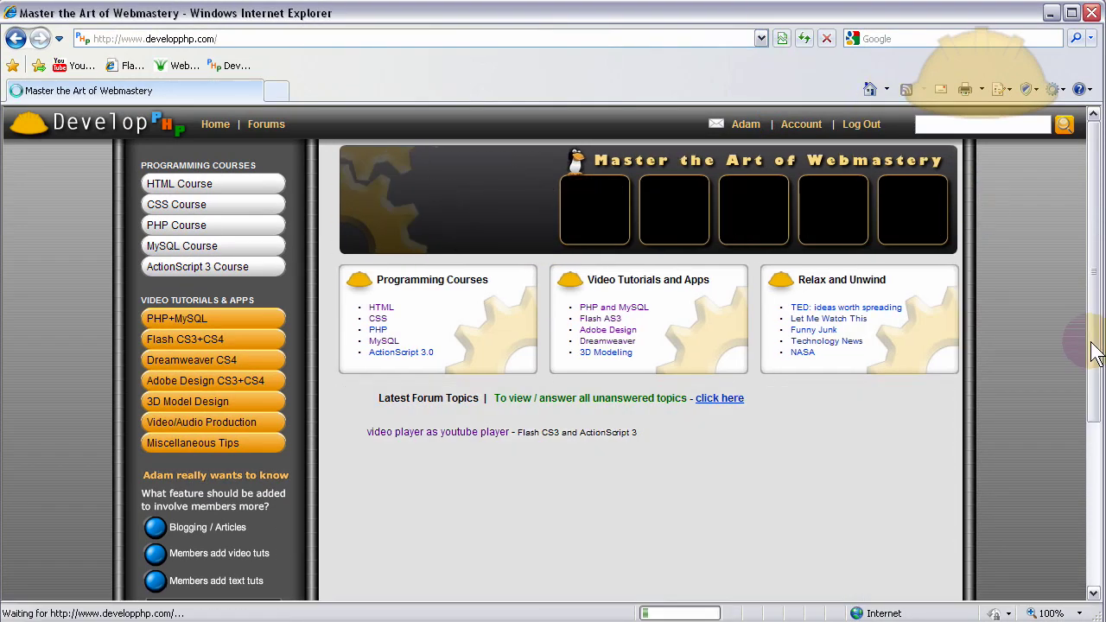